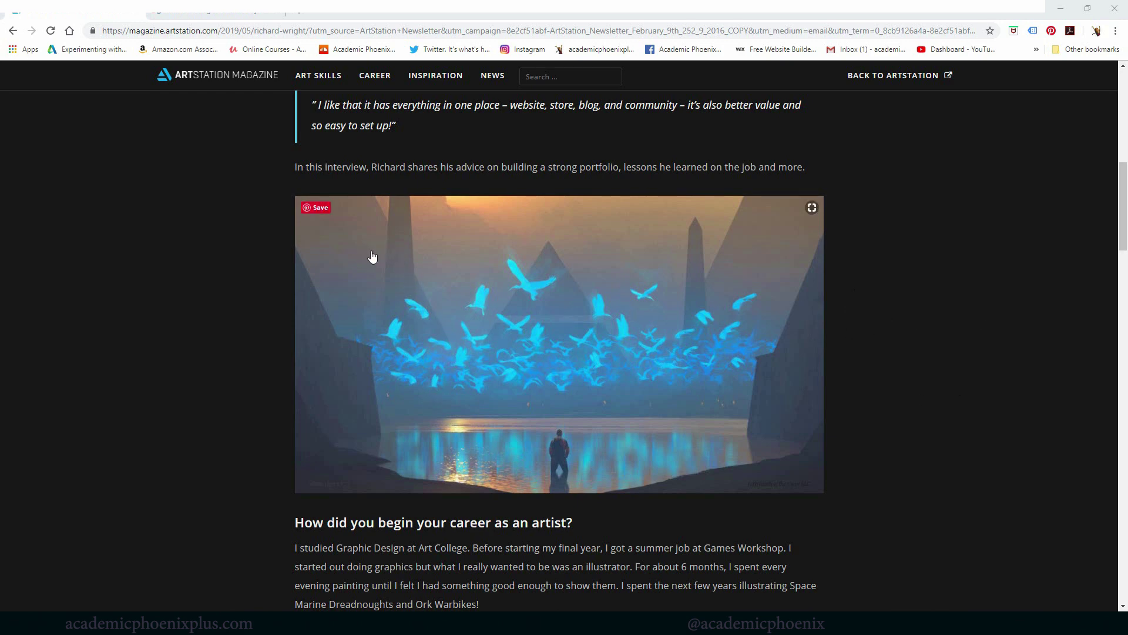
# Examine the glowing-bird artwork in the ArtStation interview and the rigged crane model page on CadNav as references.
pyautogui.scroll(10, 1123, 223)
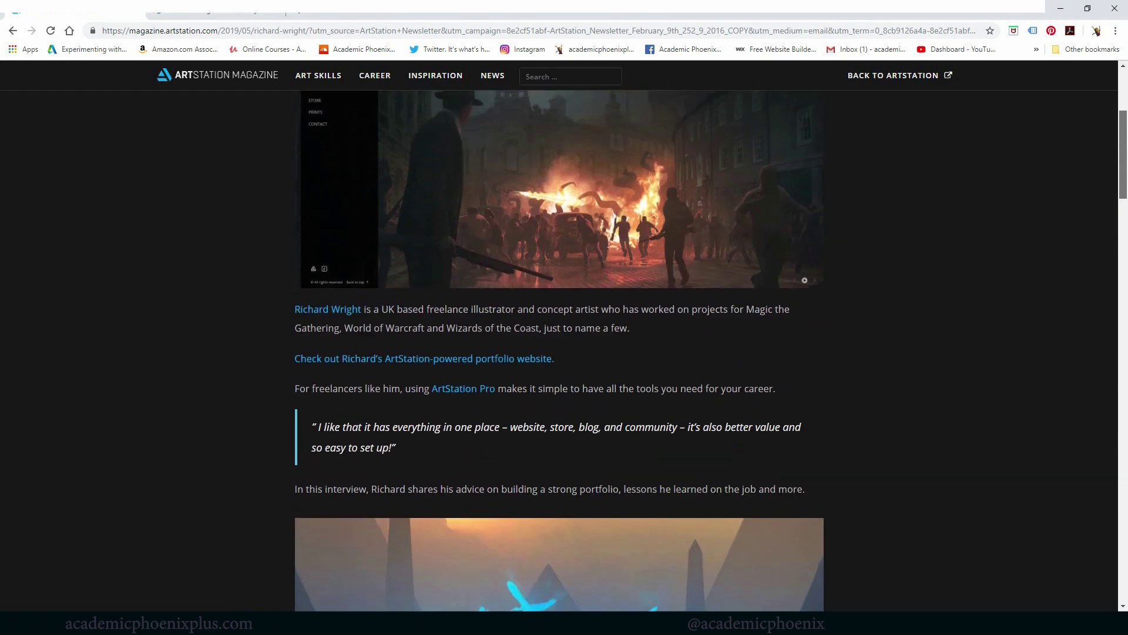
pyautogui.scroll(-10, 1127, 224)
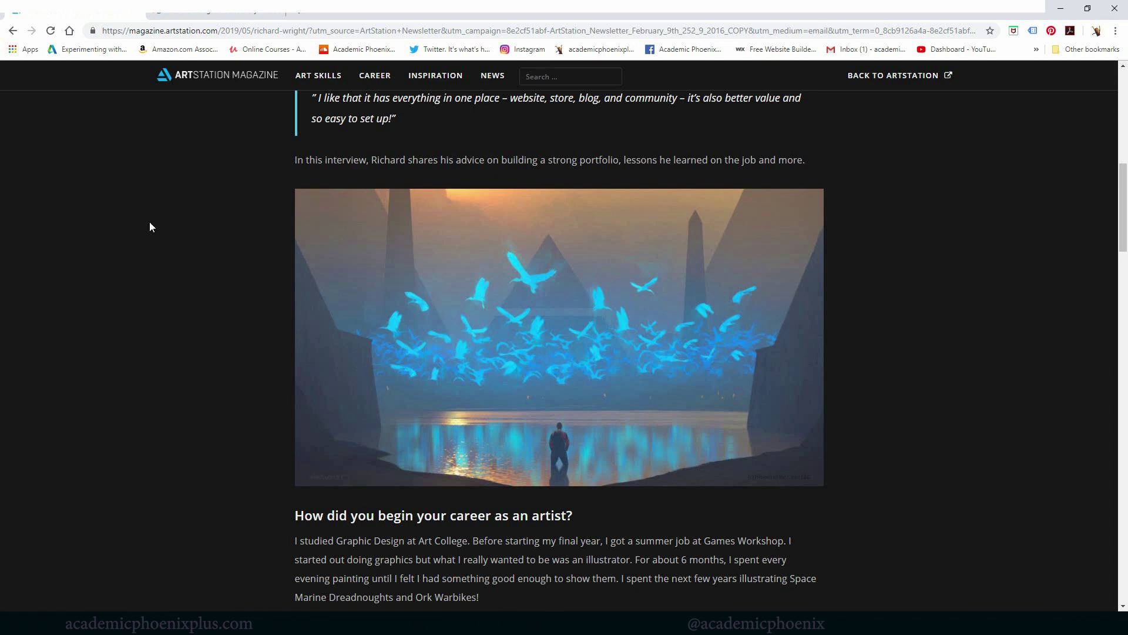
pyautogui.click(211, 14)
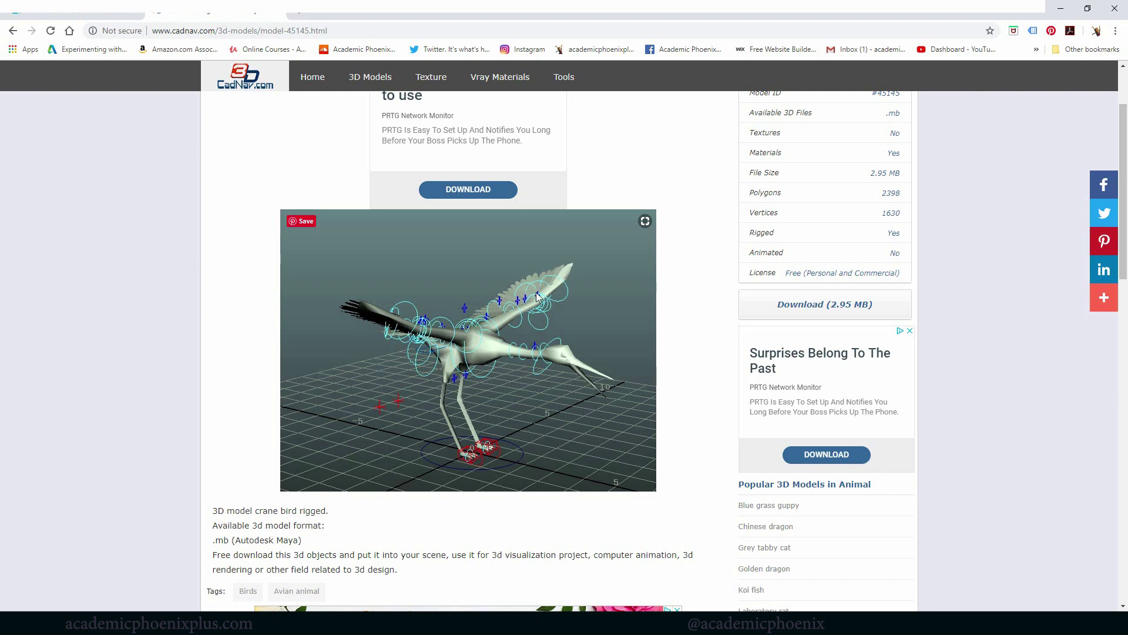
pyautogui.moveTo(1122, 260)
pyautogui.mouseDown()
pyautogui.moveTo(1117, 227)
pyautogui.moveTo(1115, 262)
pyautogui.moveTo(1113, 247)
pyautogui.mouseUp()
pyautogui.scroll(-3, 1111, 247)
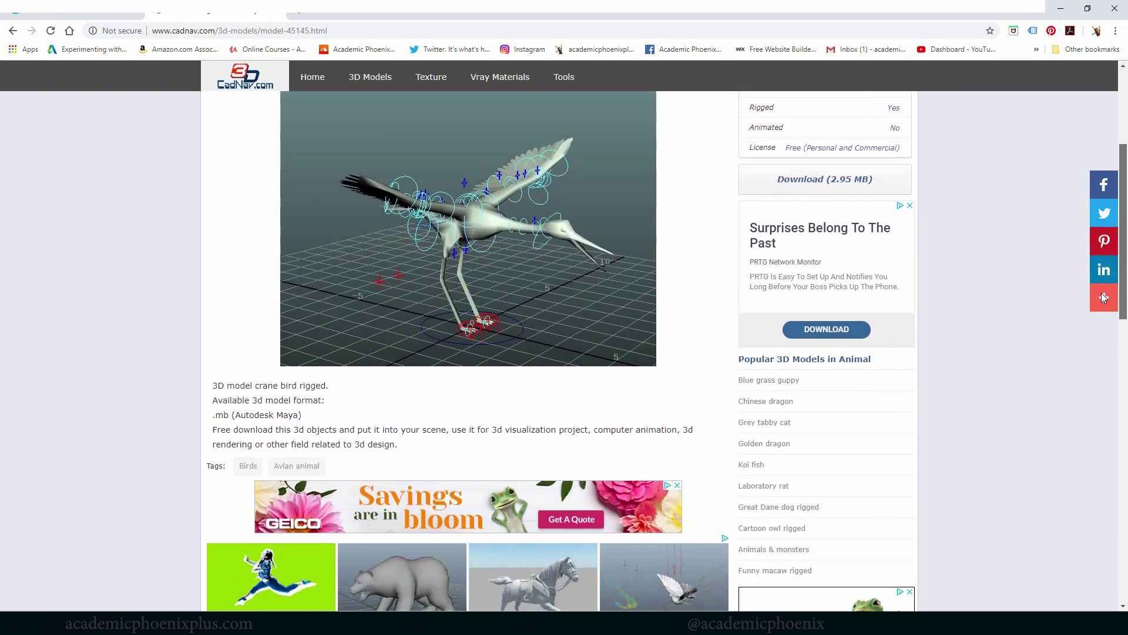
pyautogui.scroll(3, 1104, 297)
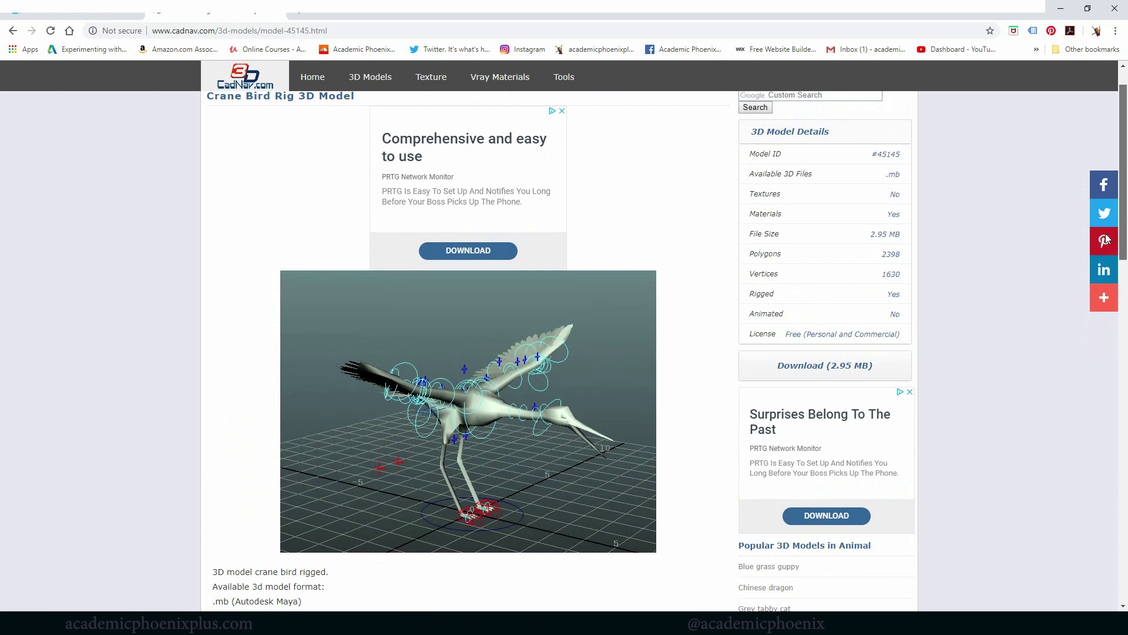
pyautogui.moveTo(1105, 235); pyautogui.dragTo(1106, 235)
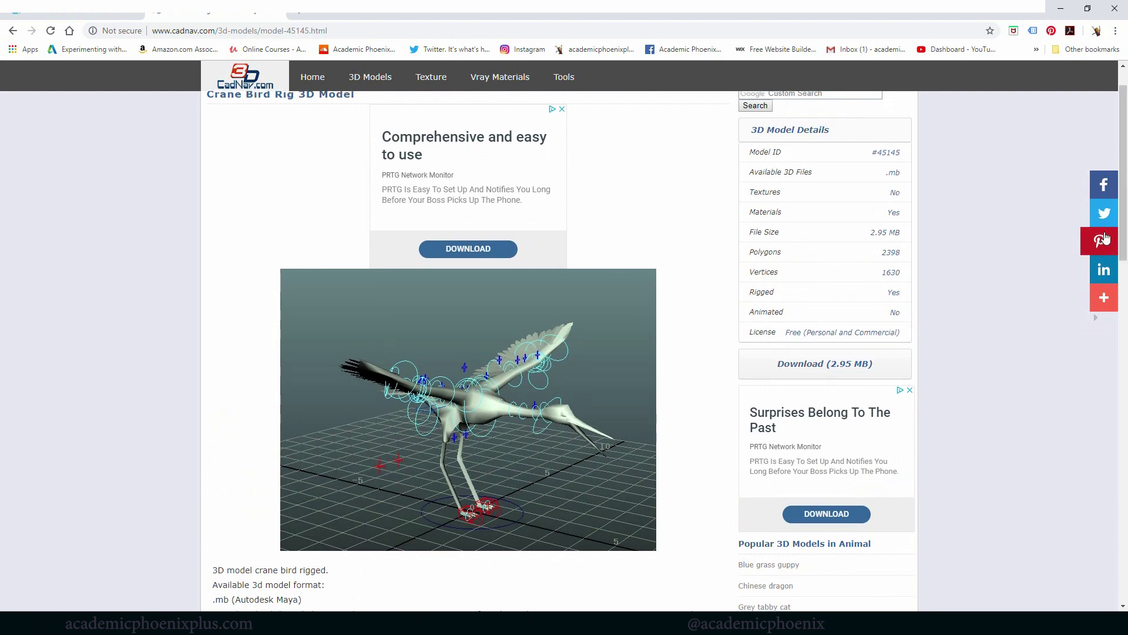
# Switch to Maya and bring crane.mb from the scenes folder of E:\3D_projects\Cranes into the empty scene.
pyautogui.click(478, 581)
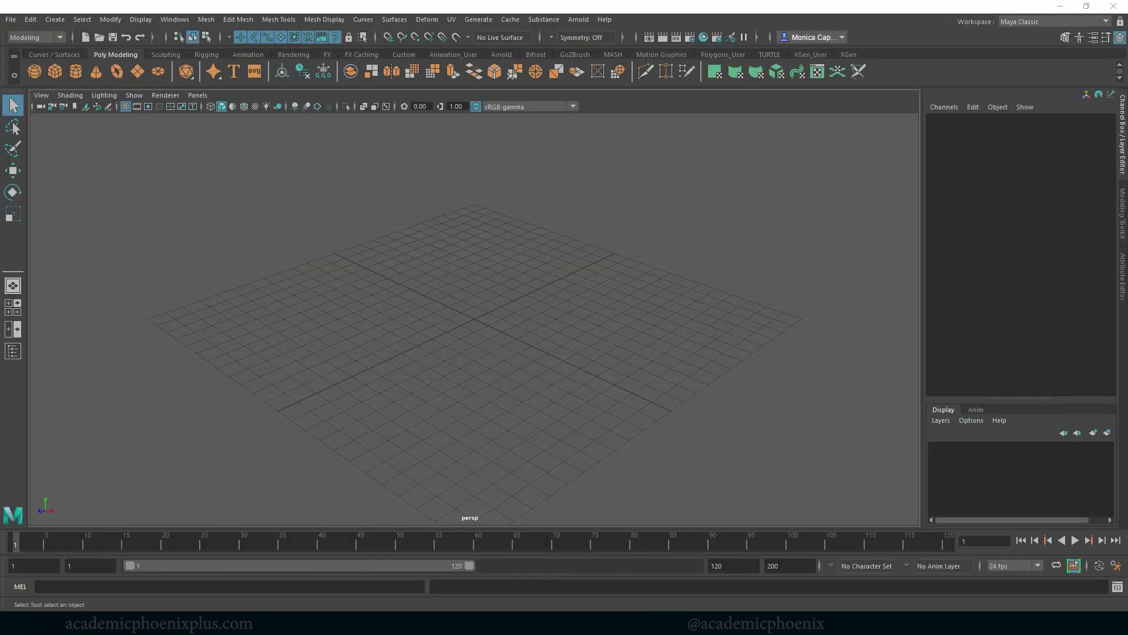
pyautogui.moveTo(1127, 179); pyautogui.dragTo(406, 169)
pyautogui.click(502, 196)
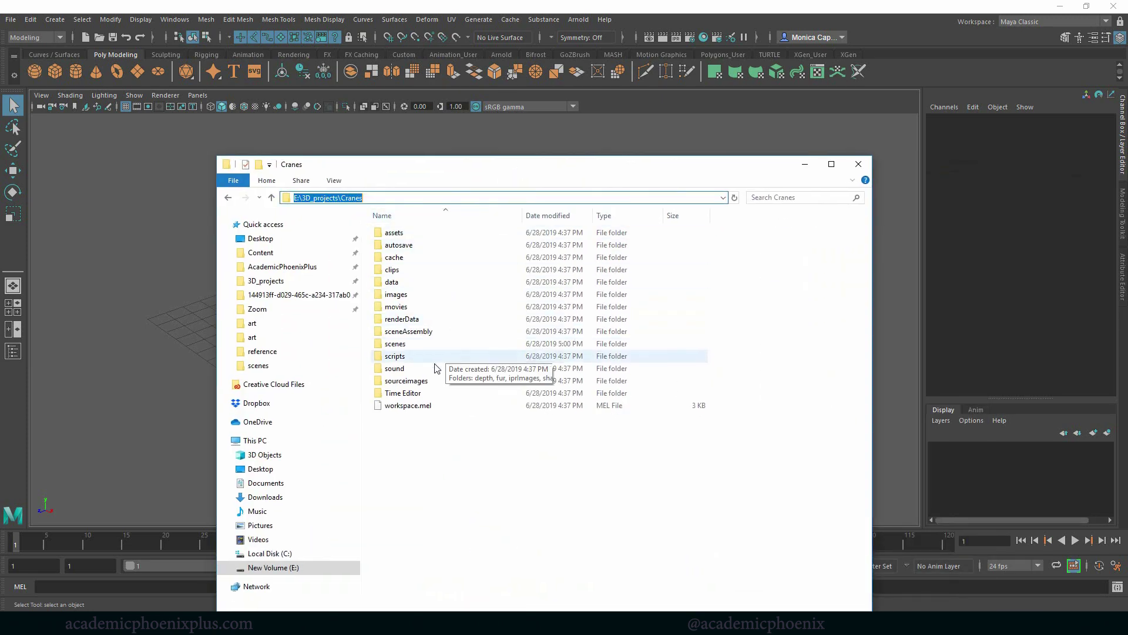
pyautogui.doubleClick(406, 343)
pyautogui.moveTo(476, 169); pyautogui.dragTo(831, 180)
pyautogui.moveTo(759, 249); pyautogui.dragTo(354, 304)
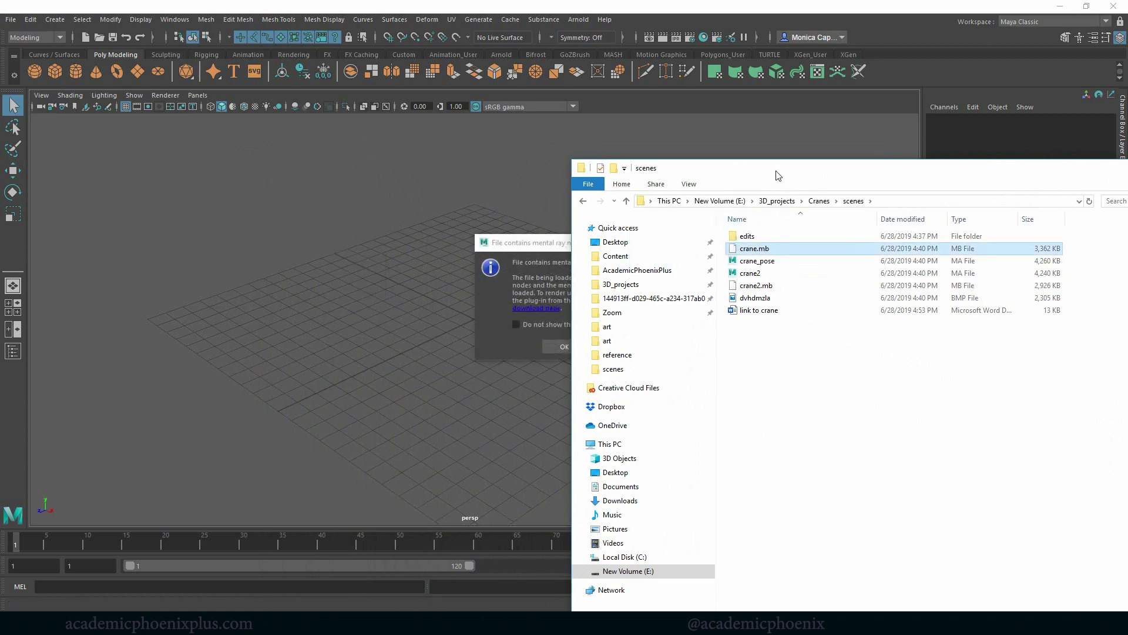
pyautogui.moveTo(534, 251); pyautogui.dragTo(536, 250)
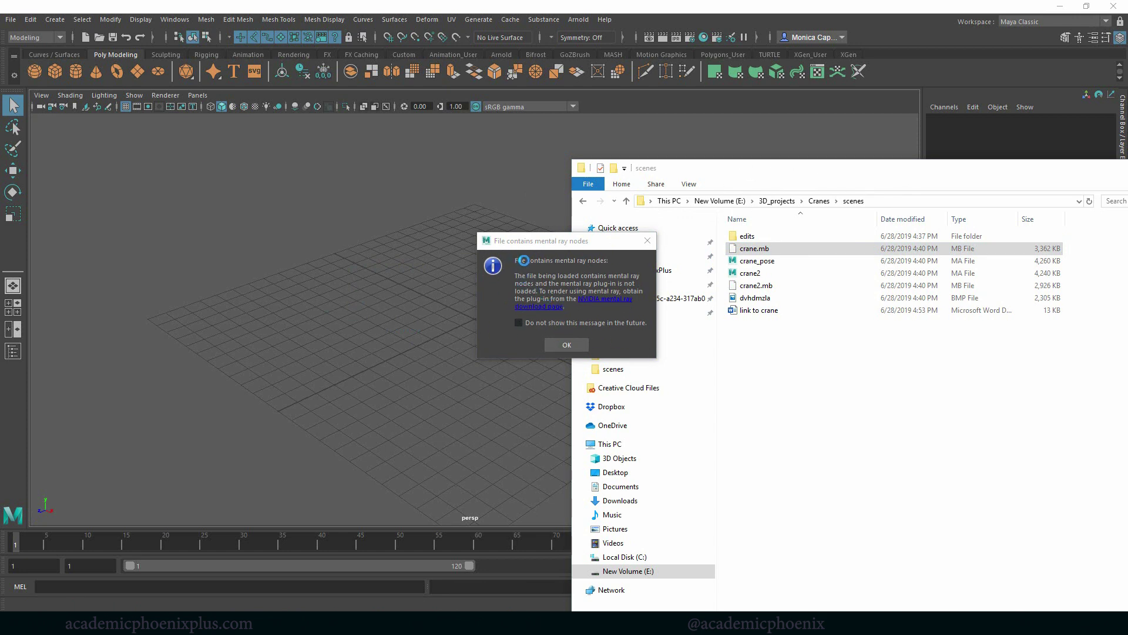
pyautogui.click(566, 344)
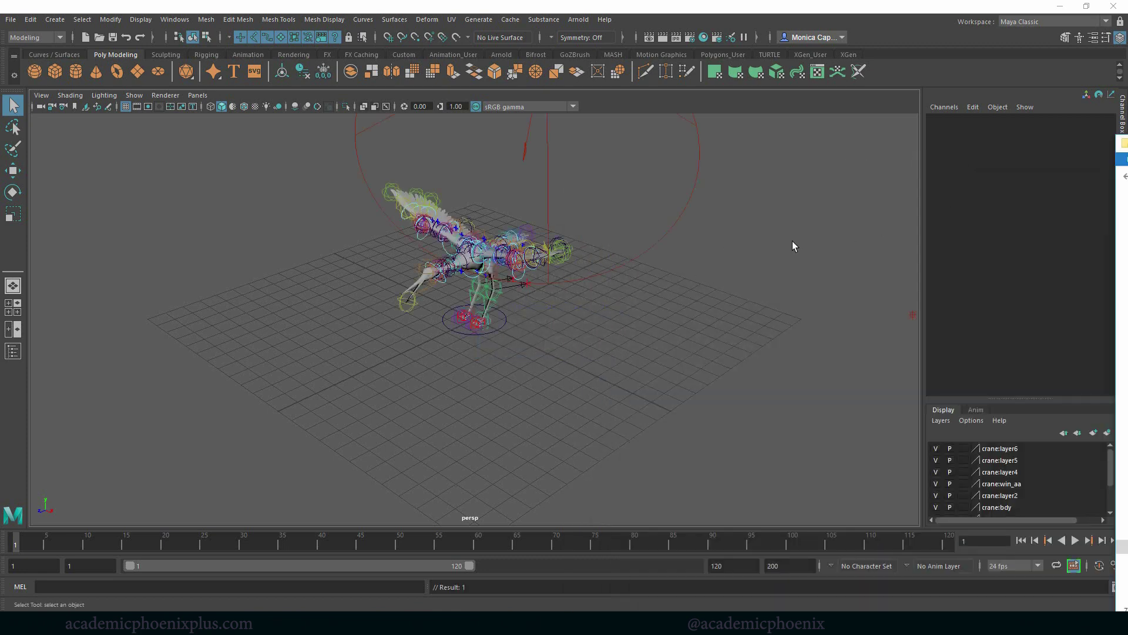
# Hide the joints and IK handles of the crane rig in the perspective view.
pyautogui.keyDown('alt'); pyautogui.moveTo(609, 322); pyautogui.dragTo(584, 376, button='middle'); pyautogui.keyUp('alt')
pyautogui.keyDown('alt'); pyautogui.moveTo(584, 376); pyautogui.dragTo(605, 325); pyautogui.keyUp('alt')
pyautogui.keyDown('alt'); pyautogui.moveTo(605, 325); pyautogui.dragTo(760, 326, button='right'); pyautogui.keyUp('alt')
pyautogui.keyDown('alt'); pyautogui.moveTo(760, 329); pyautogui.dragTo(682, 369); pyautogui.keyUp('alt')
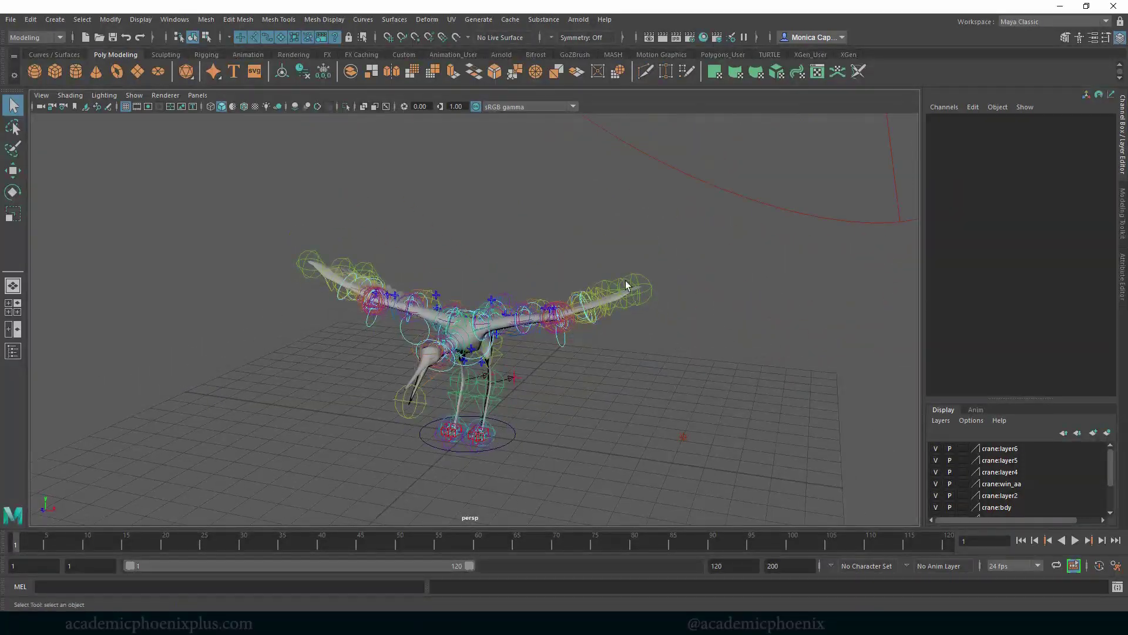
pyautogui.click(134, 95)
pyautogui.click(158, 285)
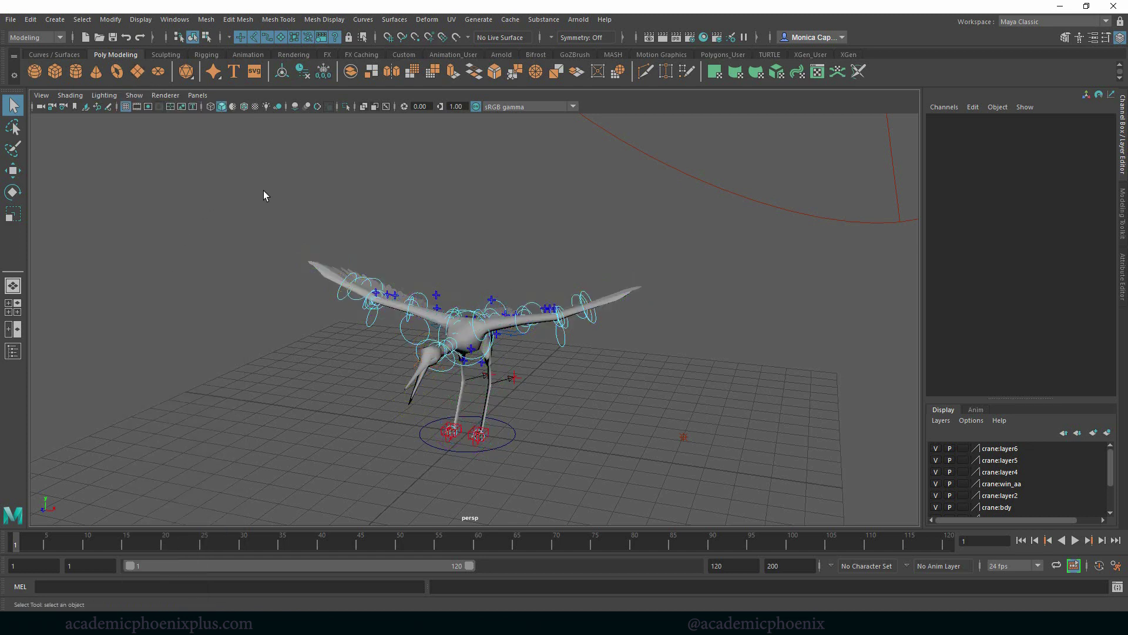
pyautogui.click(134, 95)
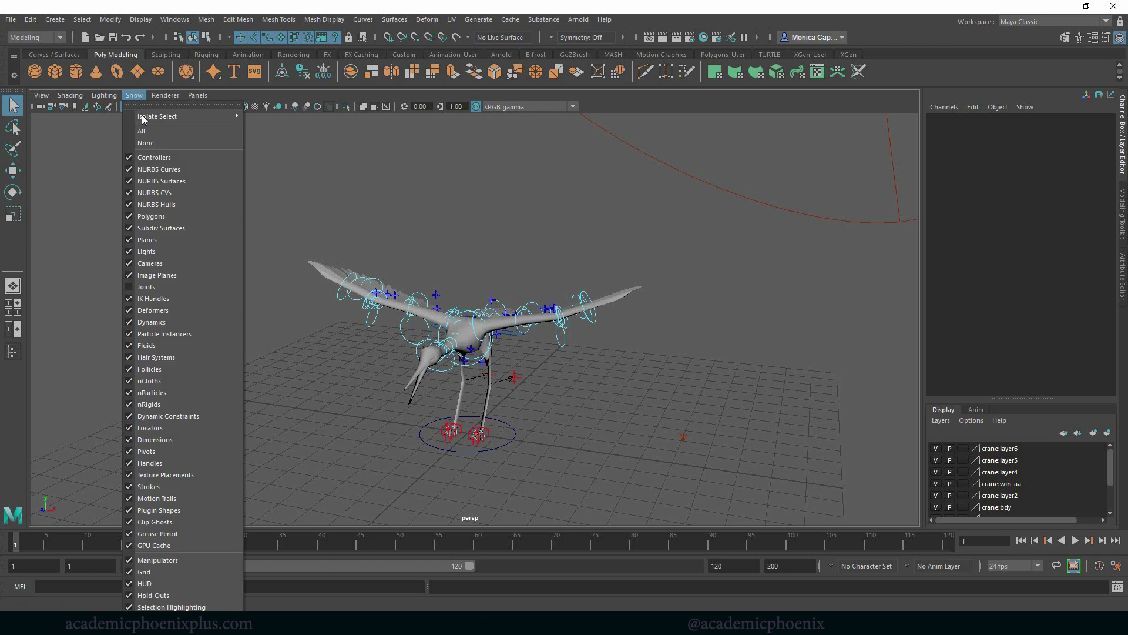
pyautogui.click(153, 299)
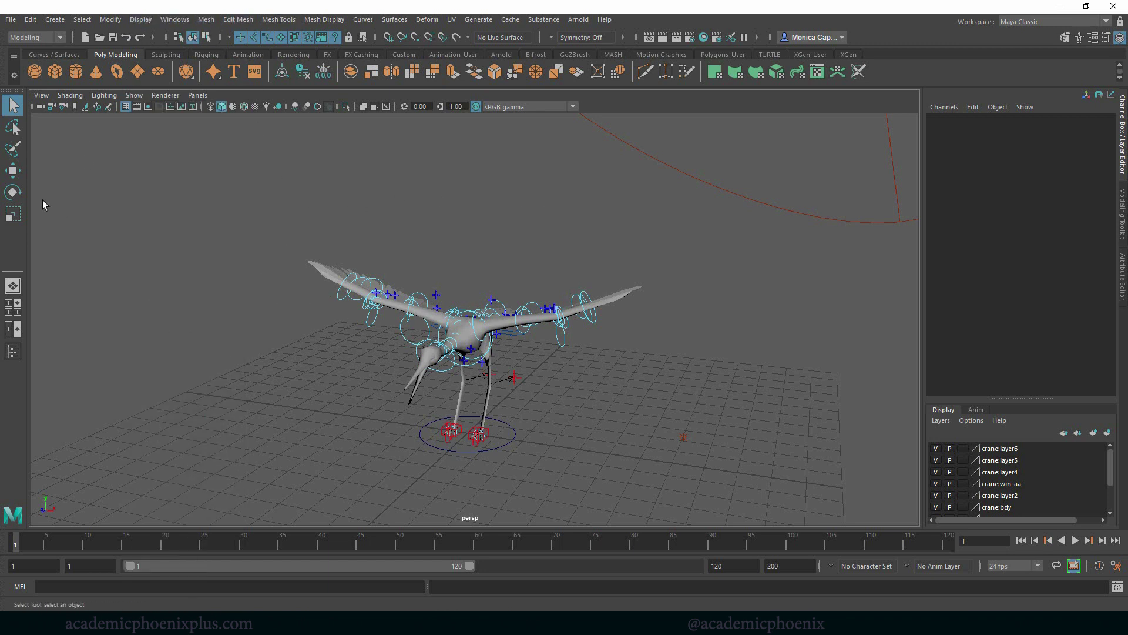
# Open the Outliner and delete crane:pointLight1, crane:pointLight2, crane:pointLight3 and crane:spotLight1.
pyautogui.click(13, 352)
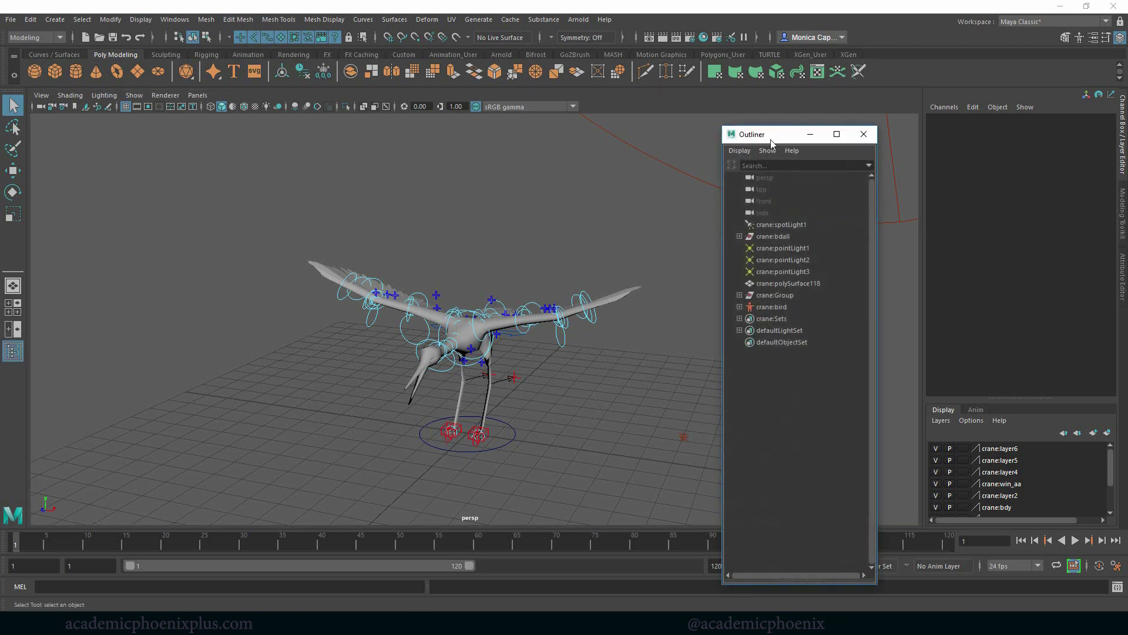
pyautogui.moveTo(801, 135); pyautogui.dragTo(155, 140)
pyautogui.moveTo(130, 253); pyautogui.dragTo(134, 277)
pyautogui.press('Delete')
pyautogui.click(150, 228)
pyautogui.press('Delete')
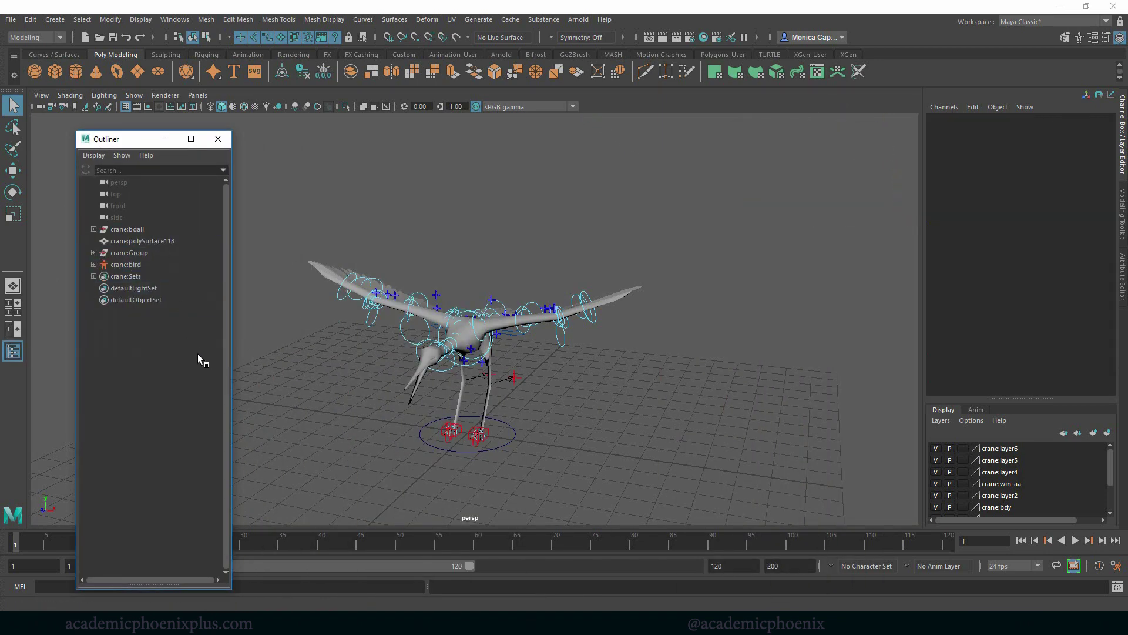
# Assign a new aiStandardSurface material to the bird mesh crane:polySurface118 and close the Outliner.
pyautogui.click(141, 276)
pyautogui.click(142, 265)
pyautogui.click(148, 252)
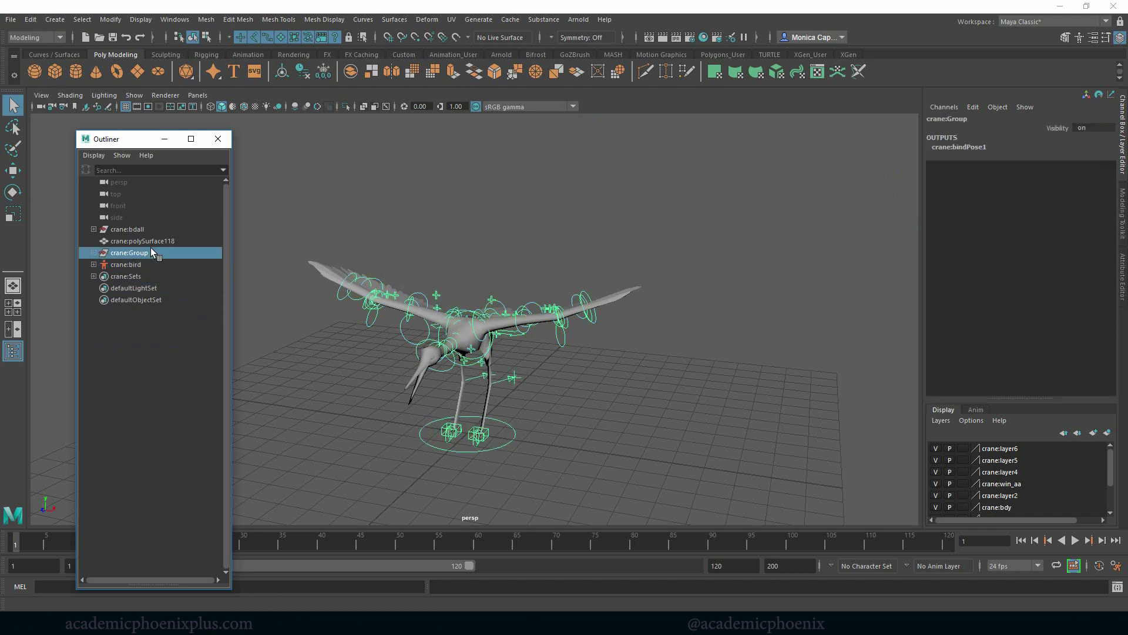
pyautogui.click(154, 241)
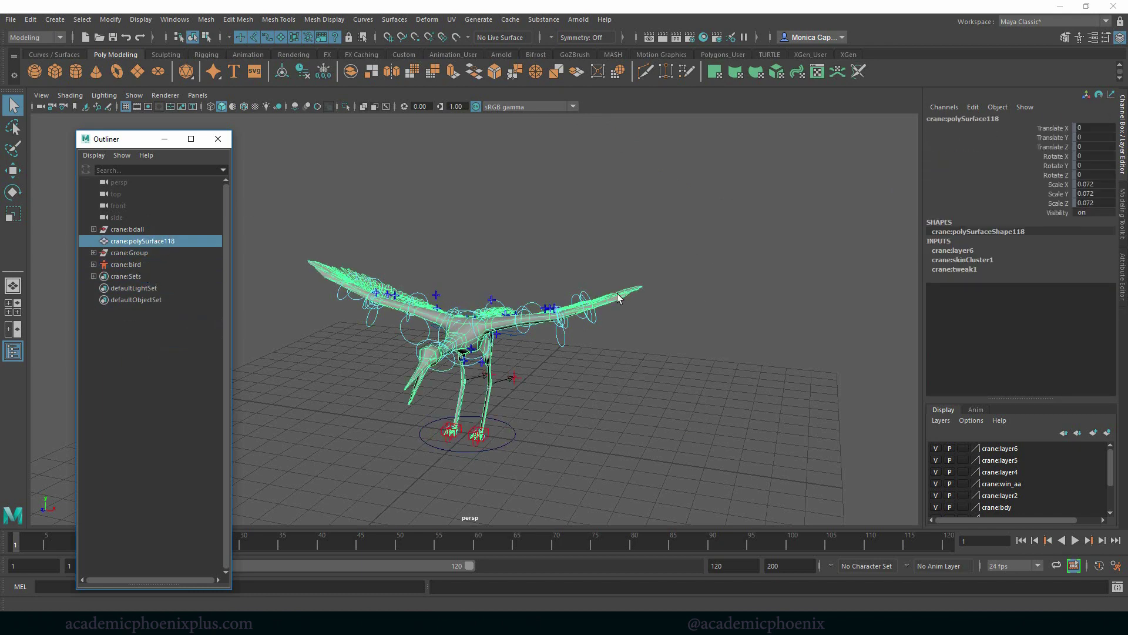
pyautogui.moveTo(615, 295); pyautogui.dragTo(616, 594, button='right')
pyautogui.click(411, 301)
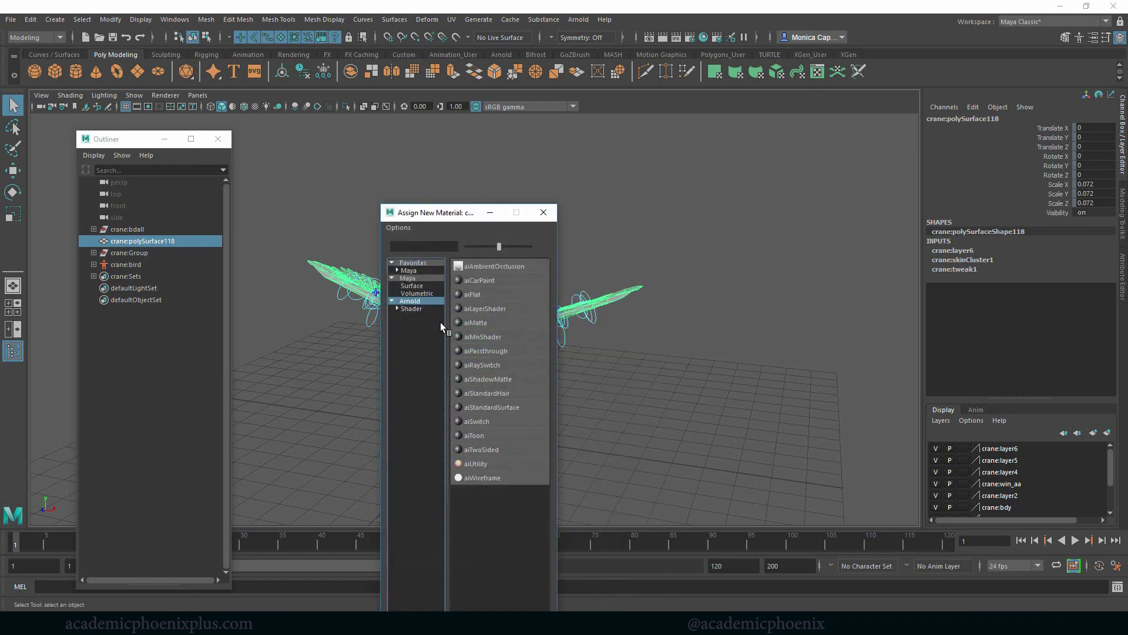
pyautogui.click(492, 407)
pyautogui.click(623, 351)
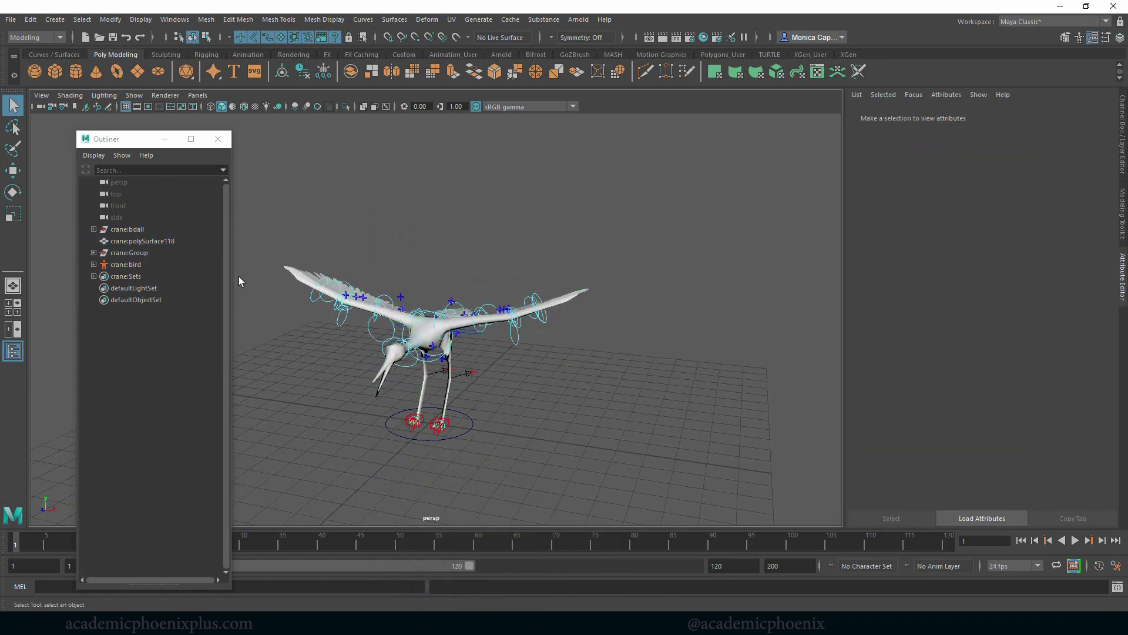
pyautogui.click(227, 138)
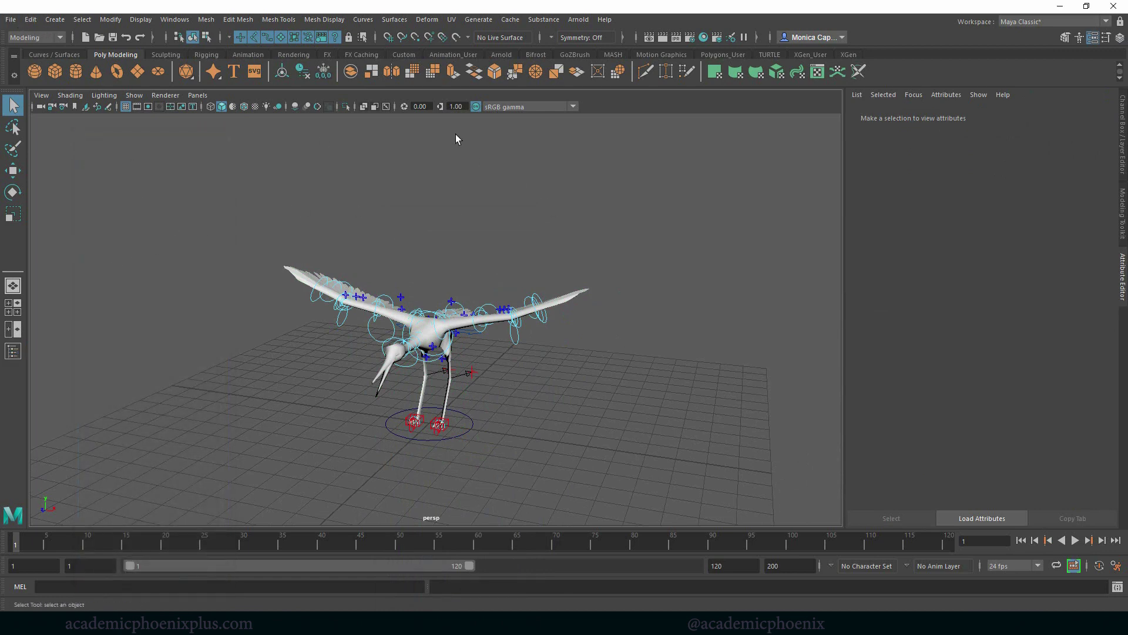
# Run Optimize Scene Size through its options to remove invalid, empty and unused items from the scene.
pyautogui.click(30, 19)
pyautogui.click(11, 19)
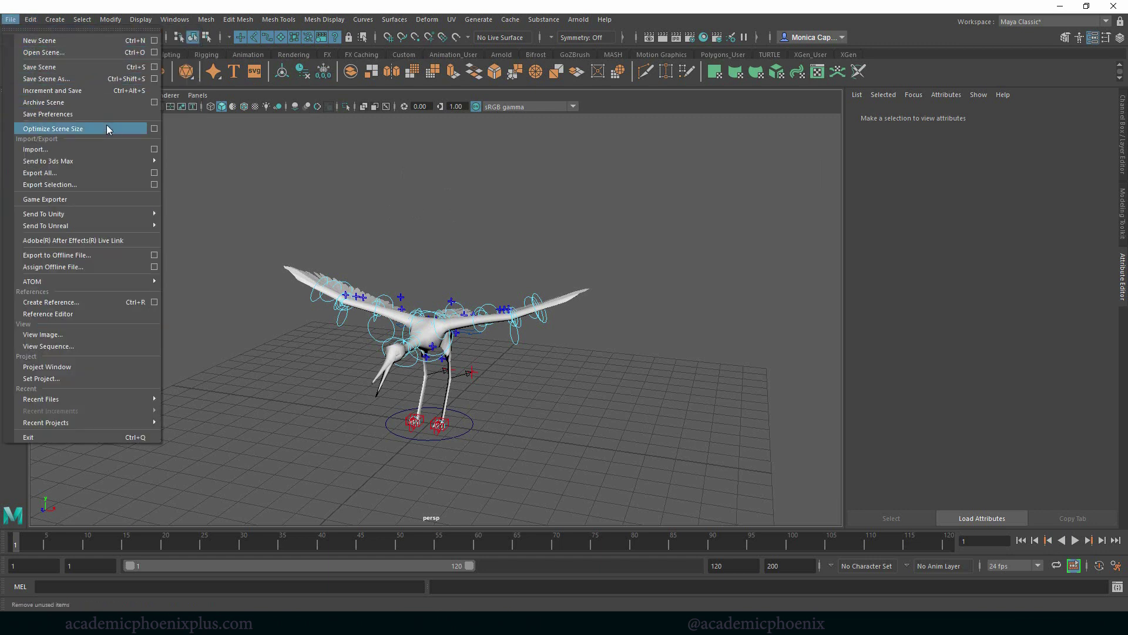
pyautogui.click(155, 129)
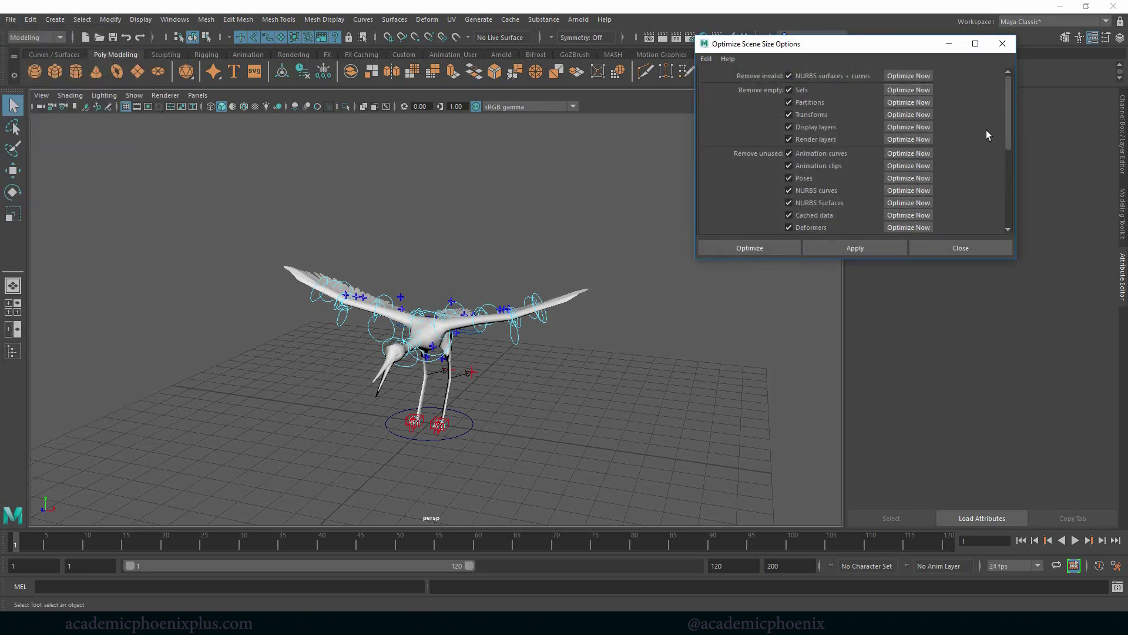
pyautogui.moveTo(1006, 135)
pyautogui.mouseDown()
pyautogui.moveTo(1007, 221)
pyautogui.moveTo(1005, 120)
pyautogui.mouseUp()
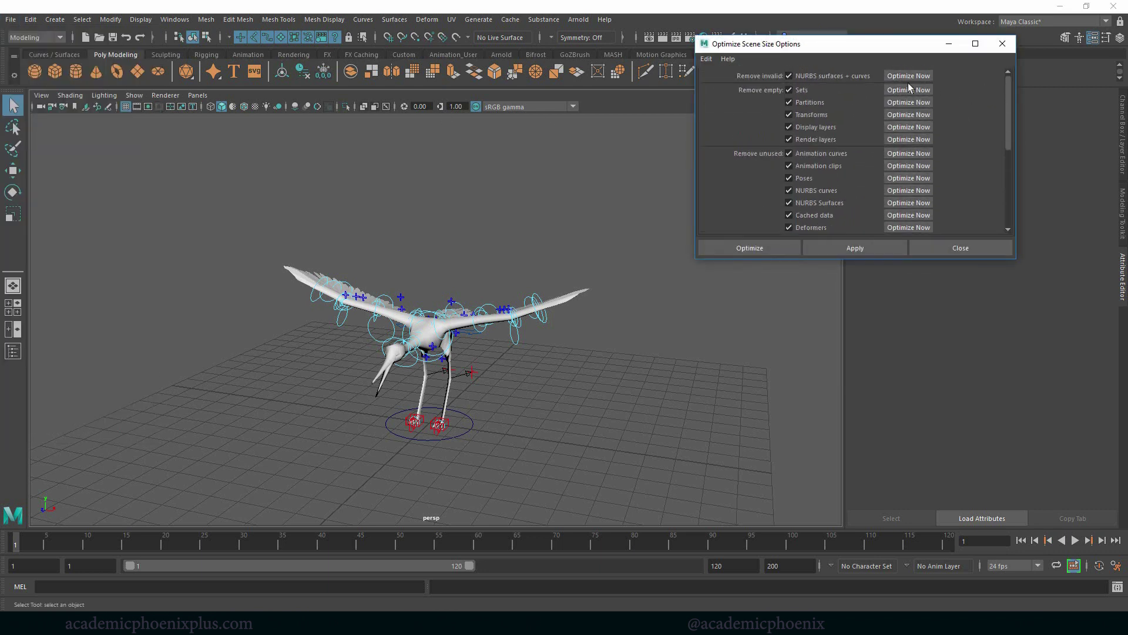
pyautogui.click(750, 249)
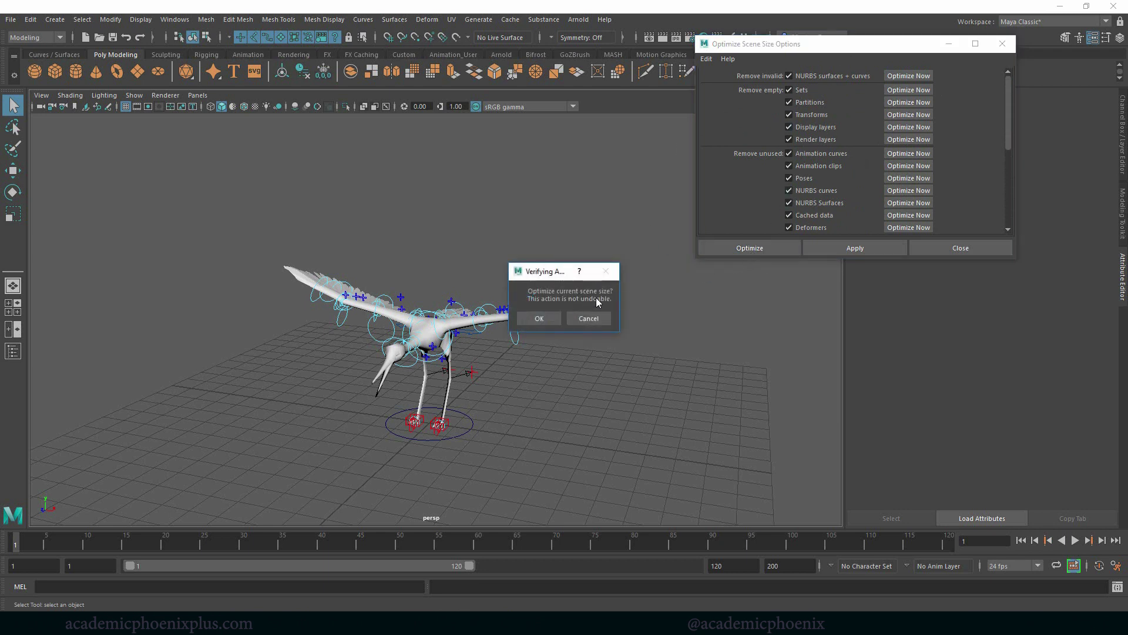
pyautogui.click(546, 316)
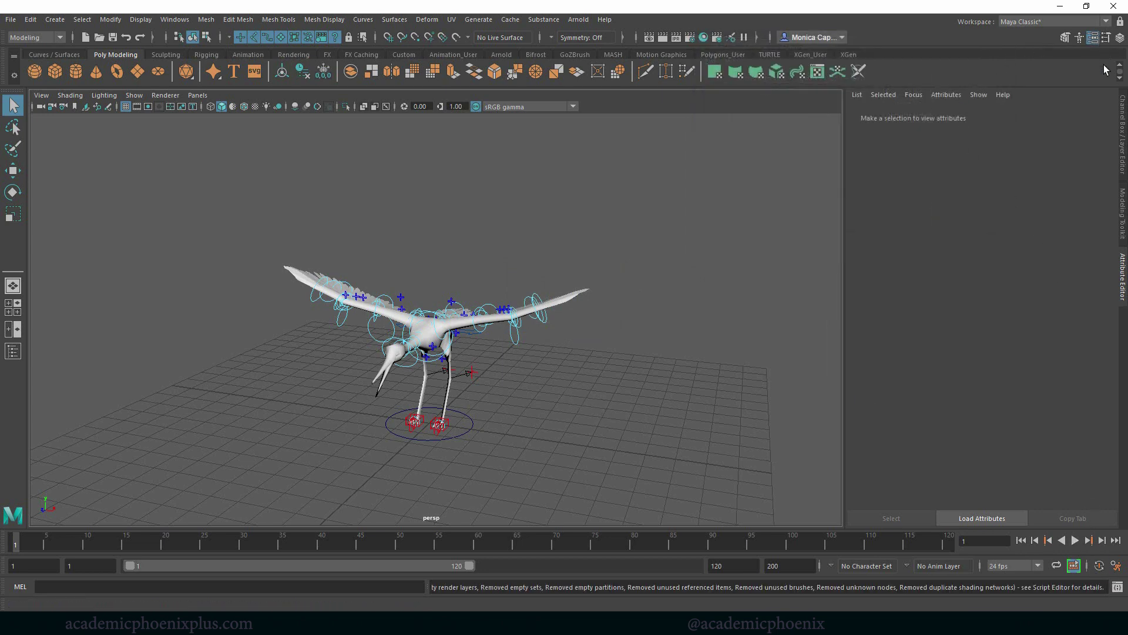
# Review the scene cleanup report in the Script Editor, including the removed transforms, brushes, unknown nodes and rendering nodes, and close it.
pyautogui.click(1122, 112)
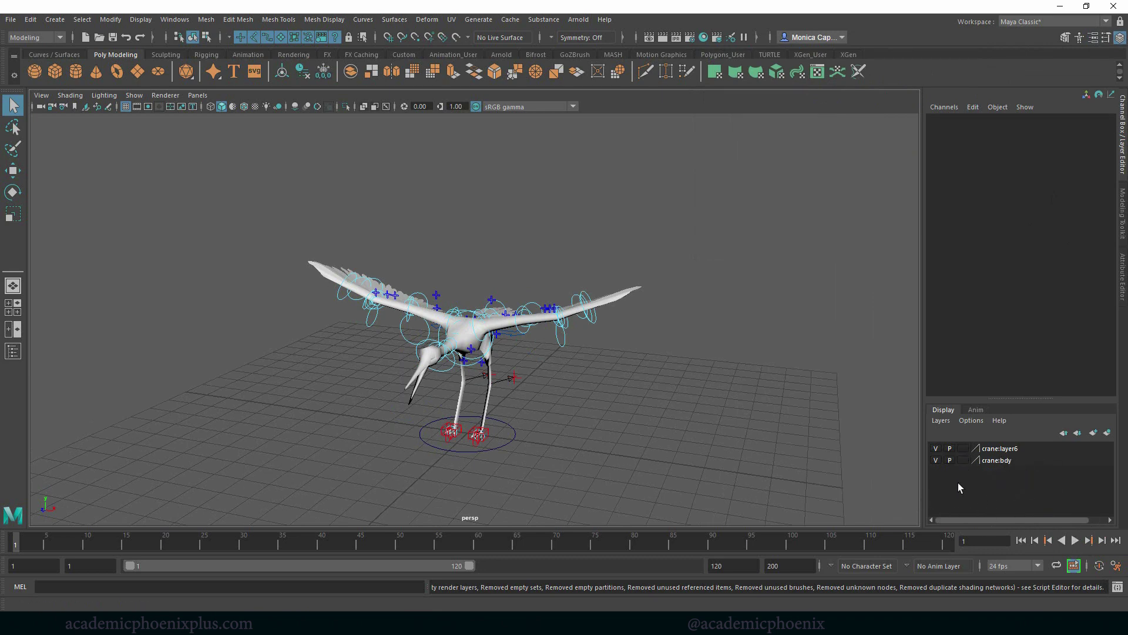
pyautogui.click(1119, 587)
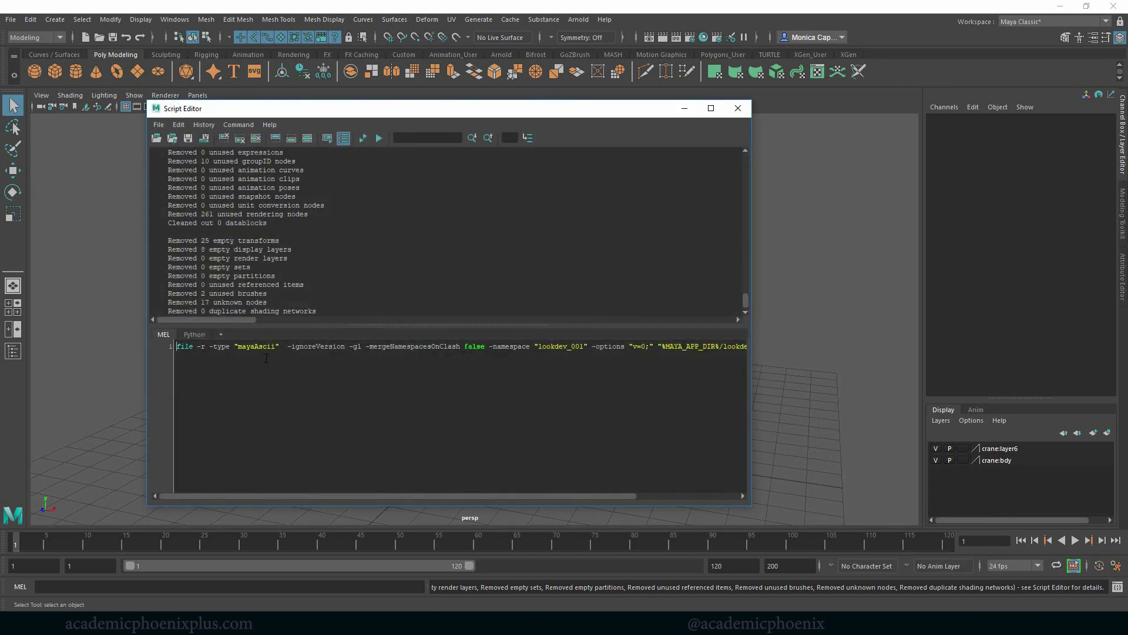
pyautogui.scroll(-1, 744, 301)
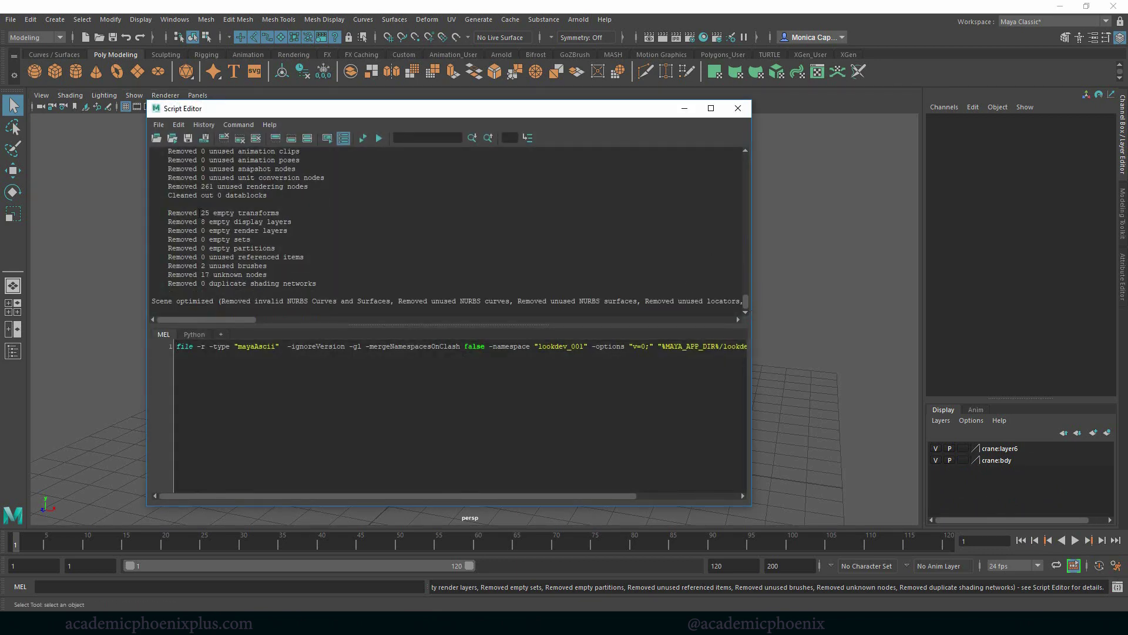
pyautogui.moveTo(207, 213); pyautogui.dragTo(279, 215)
pyautogui.click(214, 267)
pyautogui.moveTo(205, 275); pyautogui.dragTo(268, 276)
pyautogui.click(299, 276)
pyautogui.moveTo(201, 186); pyautogui.dragTo(308, 187)
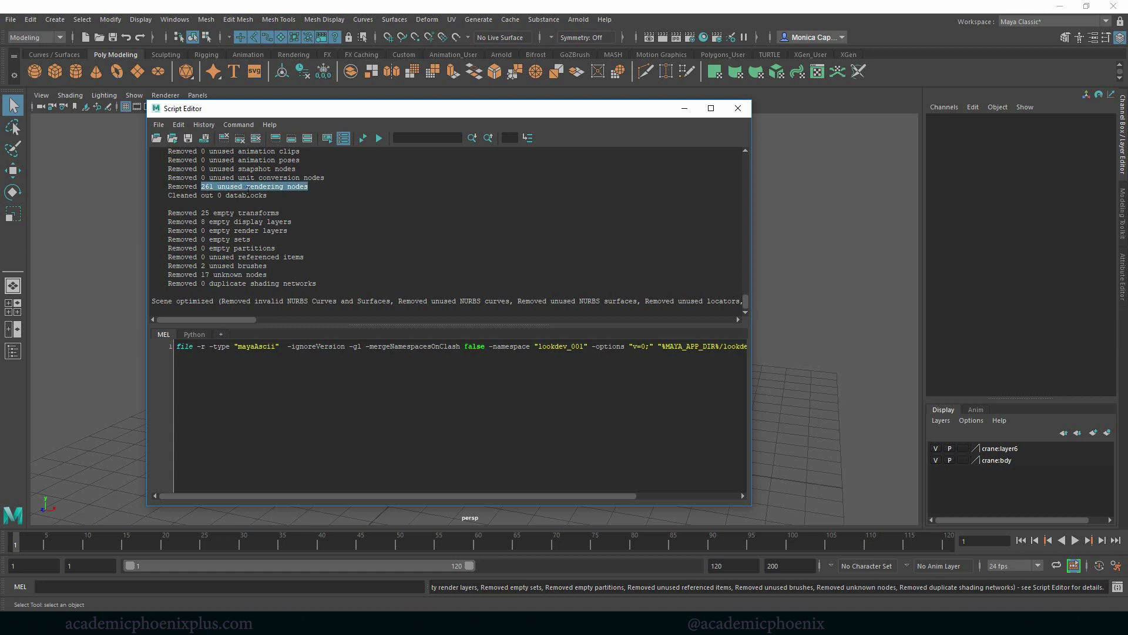
pyautogui.click(400, 223)
pyautogui.moveTo(747, 300); pyautogui.dragTo(744, 266)
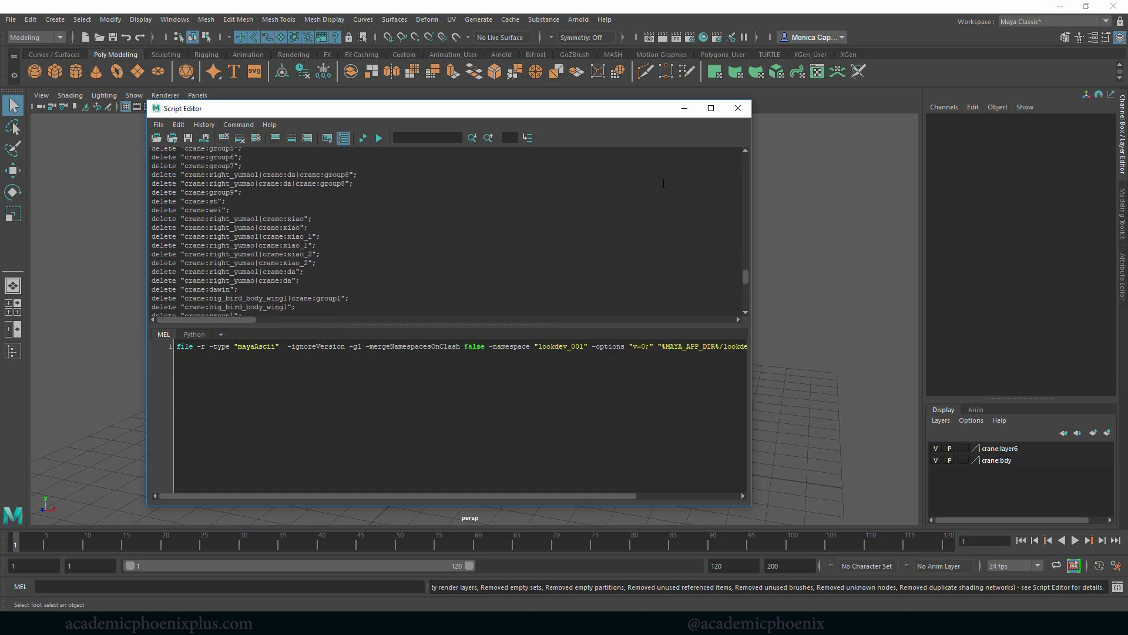
pyautogui.click(738, 108)
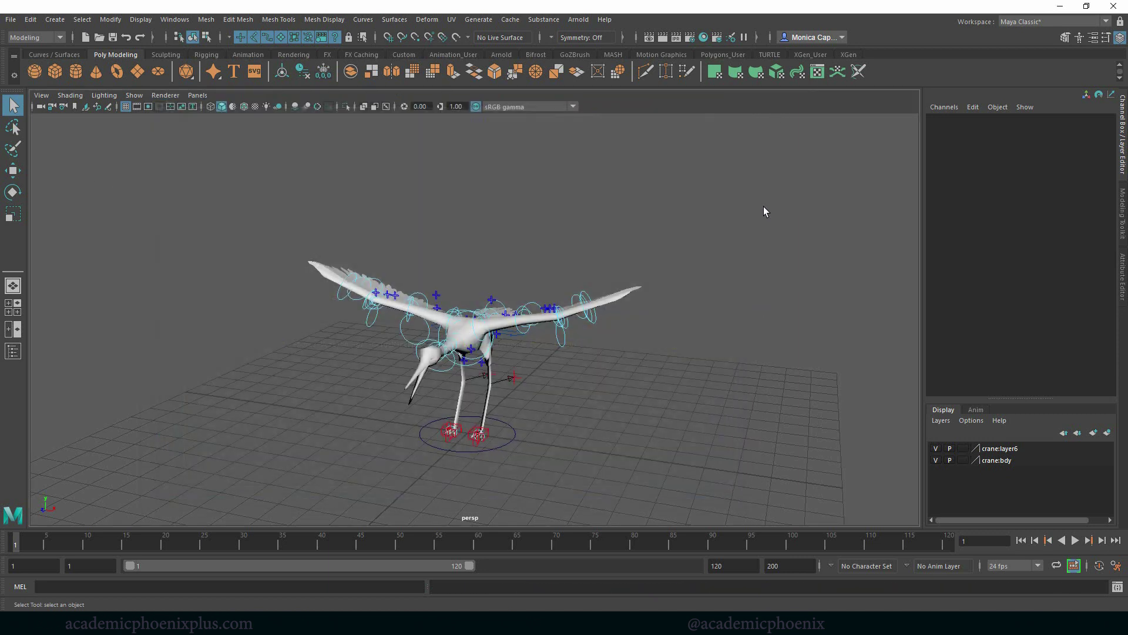
pyautogui.click(566, 346)
pyautogui.press('e')
pyautogui.moveTo(594, 290); pyautogui.dragTo(601, 299)
pyautogui.click(589, 352)
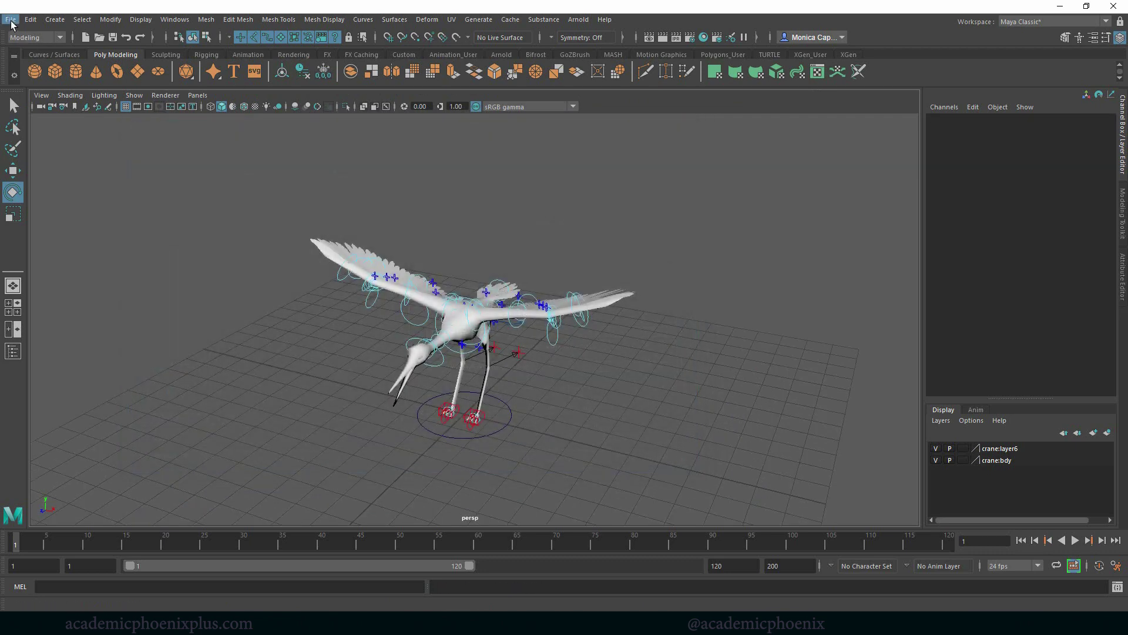
# Set the Maya project to the Cranes folder in E:\3D_projects and save the crane scene.
pyautogui.click(12, 20)
pyautogui.click(66, 377)
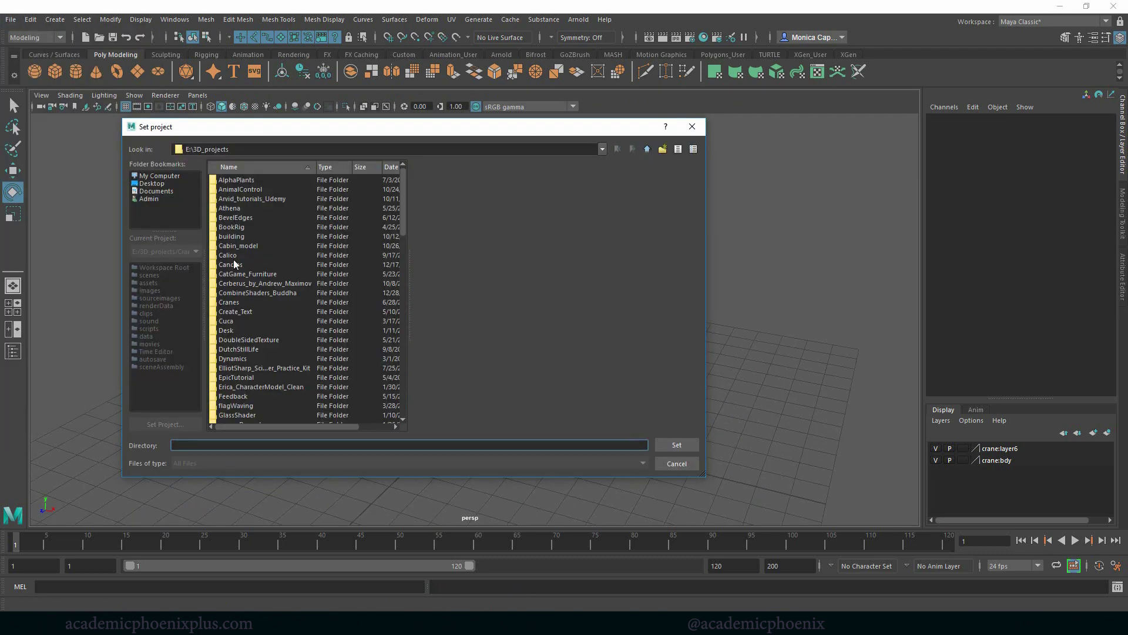
pyautogui.click(237, 304)
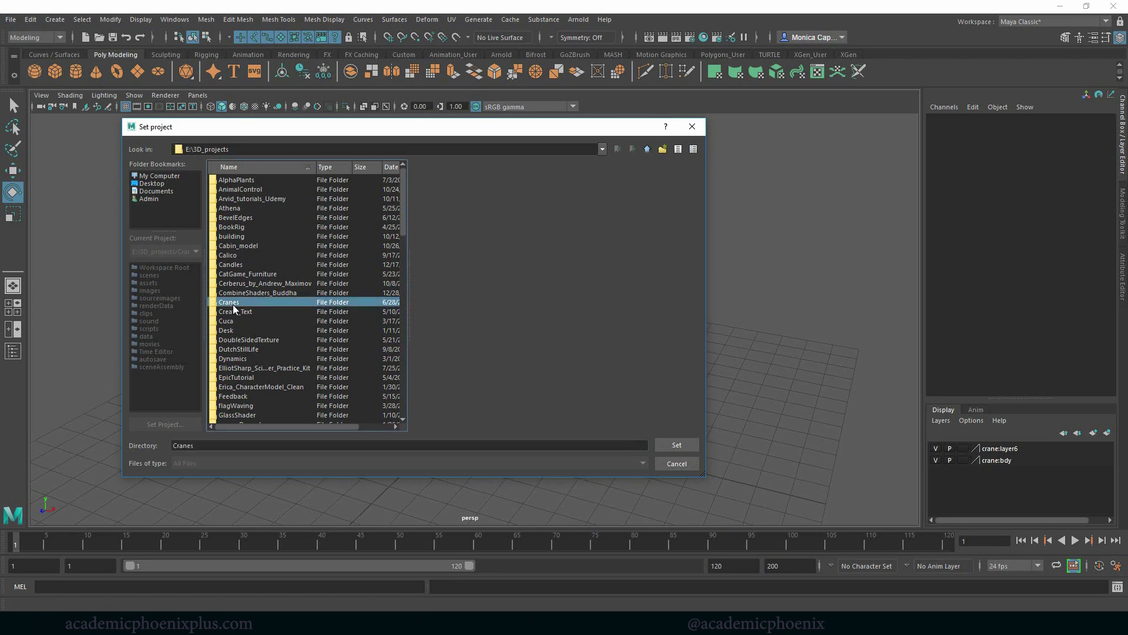
pyautogui.click(690, 444)
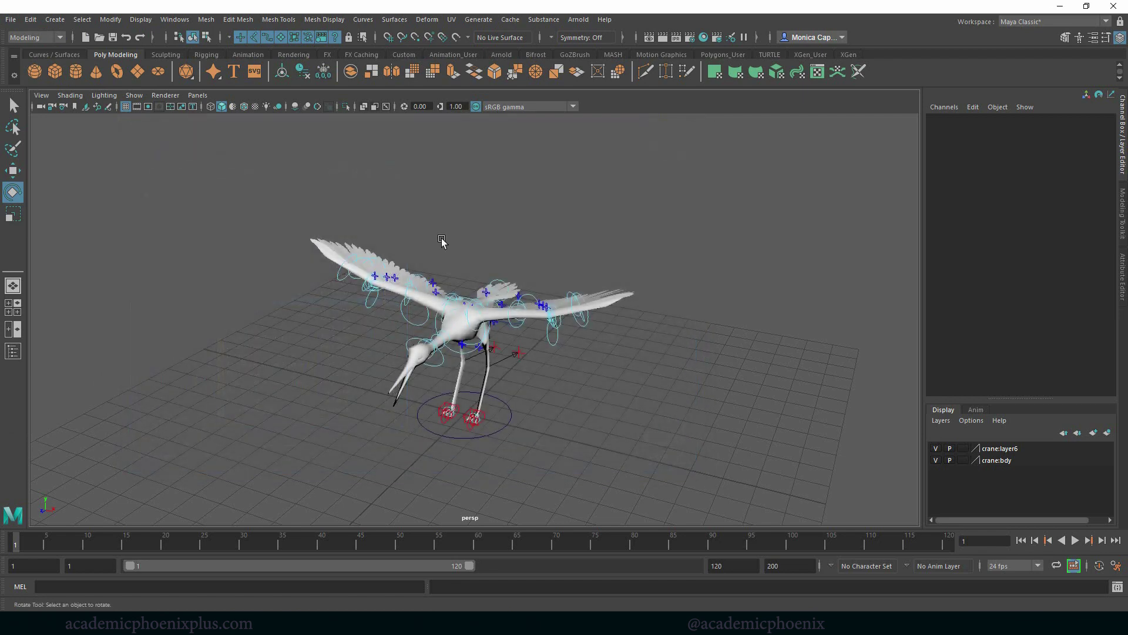
pyautogui.click(11, 19)
pyautogui.click(57, 79)
pyautogui.press('Return')
# Add an Arnold Physical Sky light to the crane scene.
pyautogui.keyDown('alt'); pyautogui.moveTo(644, 261); pyautogui.dragTo(604, 217); pyautogui.keyUp('alt')
pyautogui.click(578, 19)
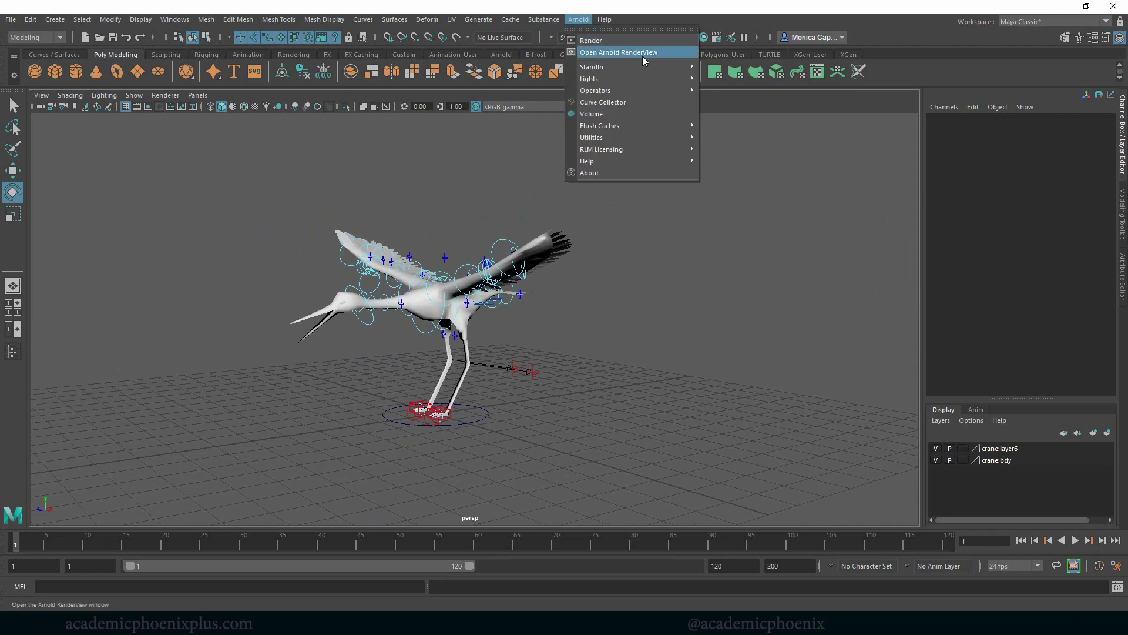
pyautogui.moveTo(648, 78)
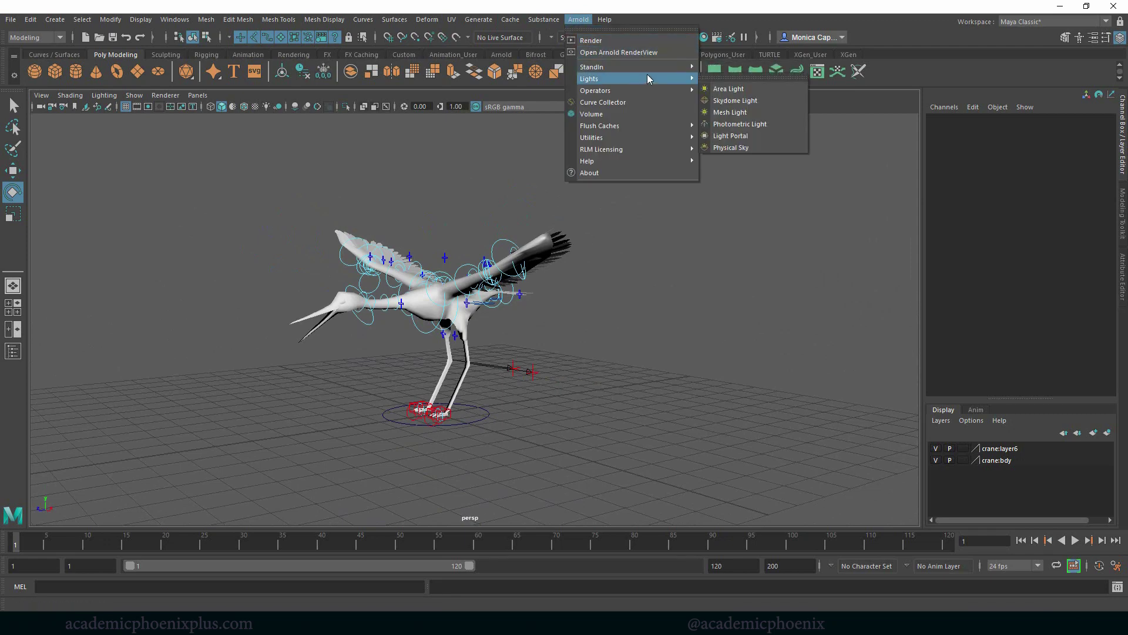
pyautogui.click(732, 147)
# Render the perspective view with Arnold, hide lights in the viewport, and close the render view after checking the image.
pyautogui.click(580, 20)
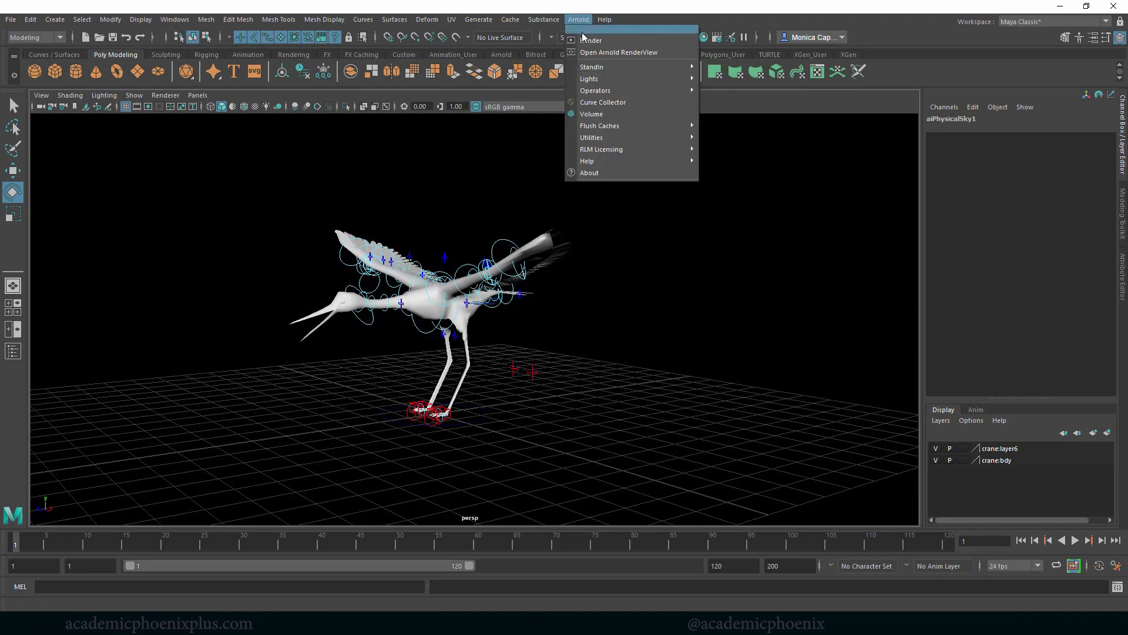
pyautogui.click(590, 40)
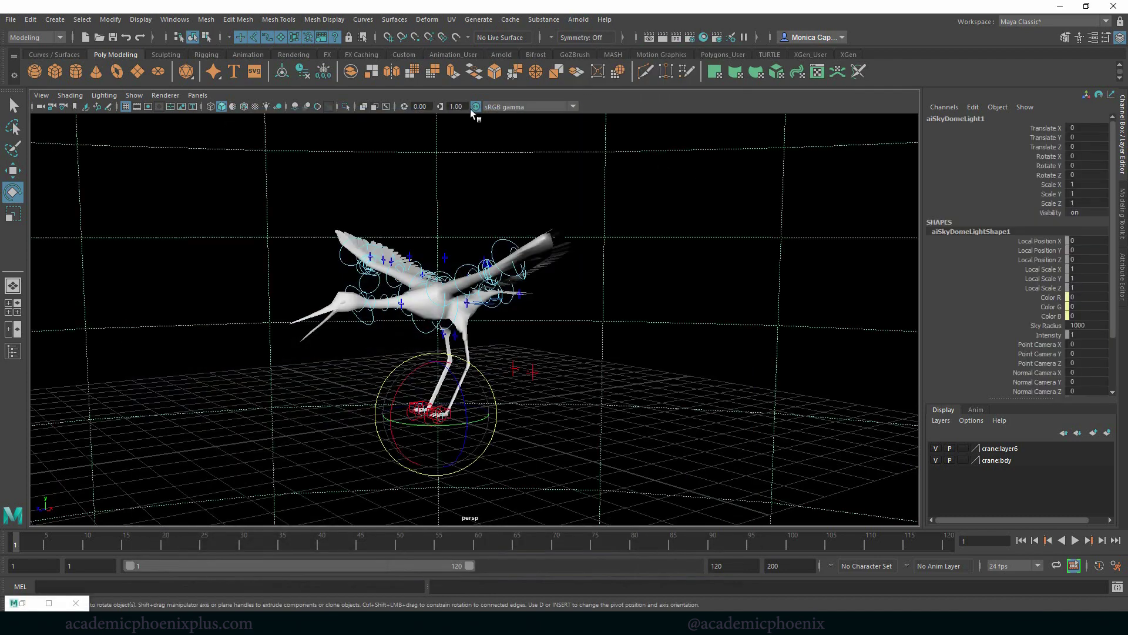
pyautogui.click(141, 94)
pyautogui.click(170, 250)
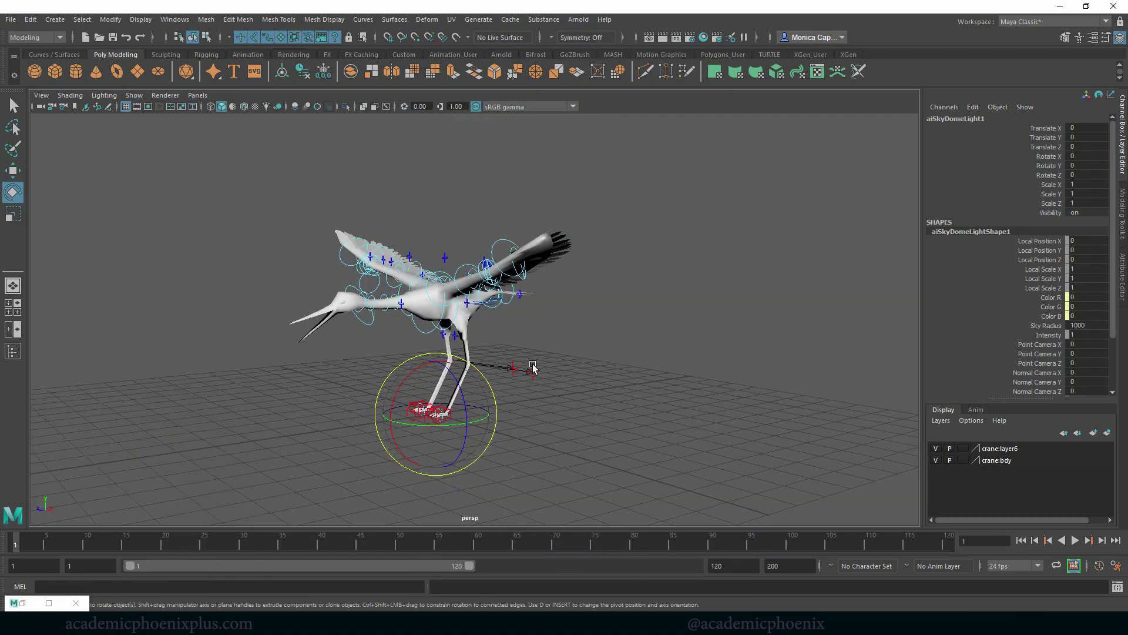
pyautogui.click(19, 604)
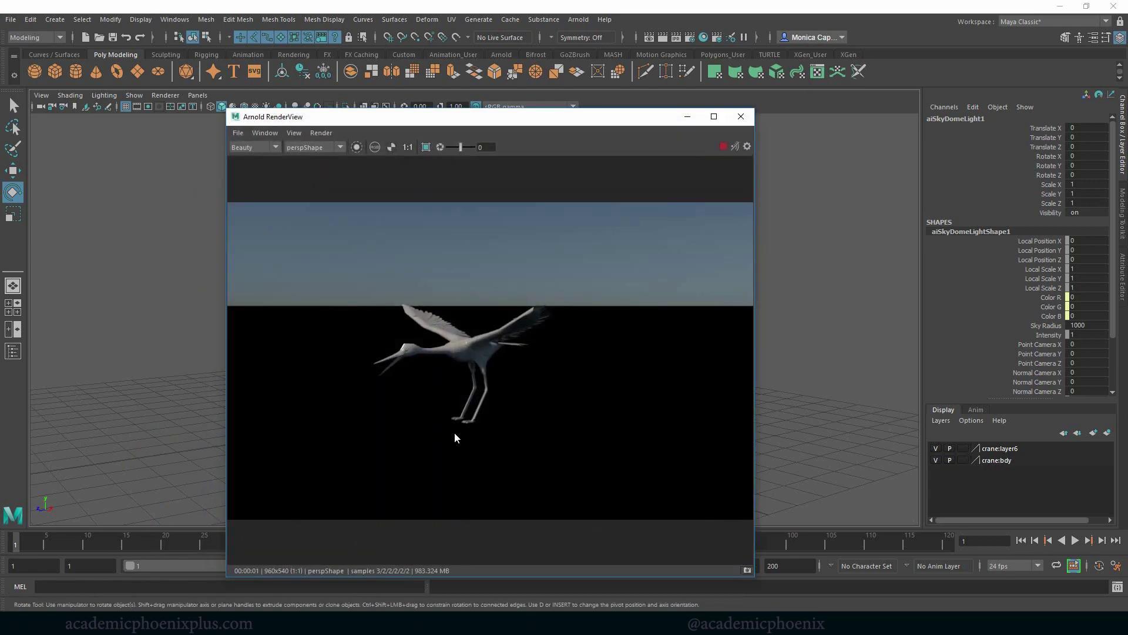
pyautogui.click(740, 116)
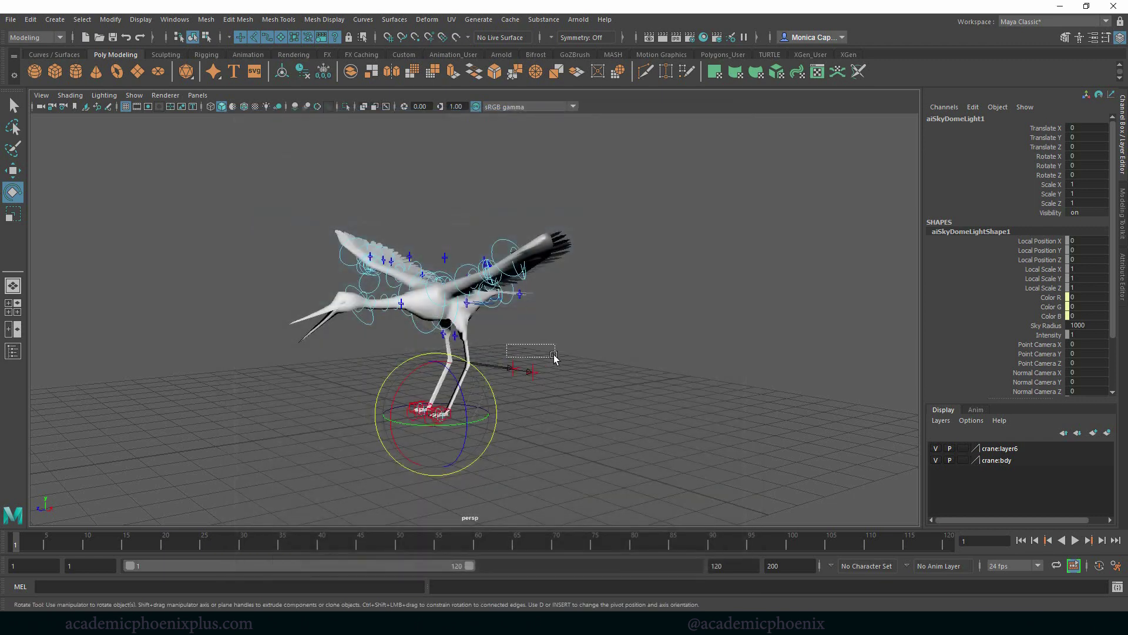
# Select the bird mesh crane:polySurface118 and open the attributes of its aiStandardSurface1 material.
pyautogui.click(525, 351)
pyautogui.click(540, 250)
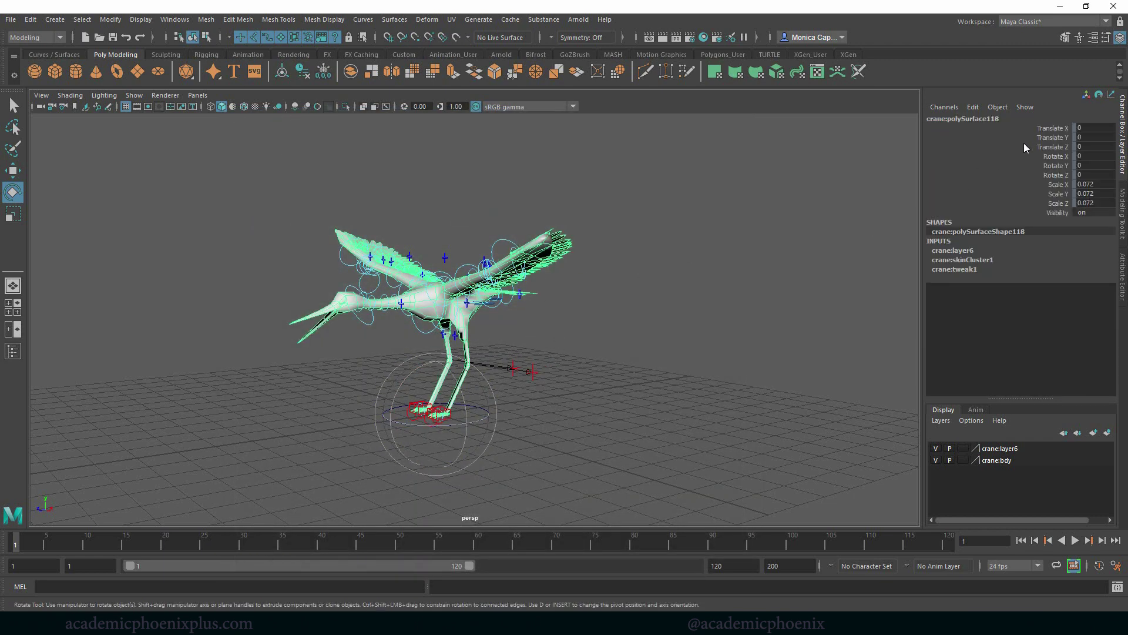
pyautogui.hotkey('ctrl', 'a')
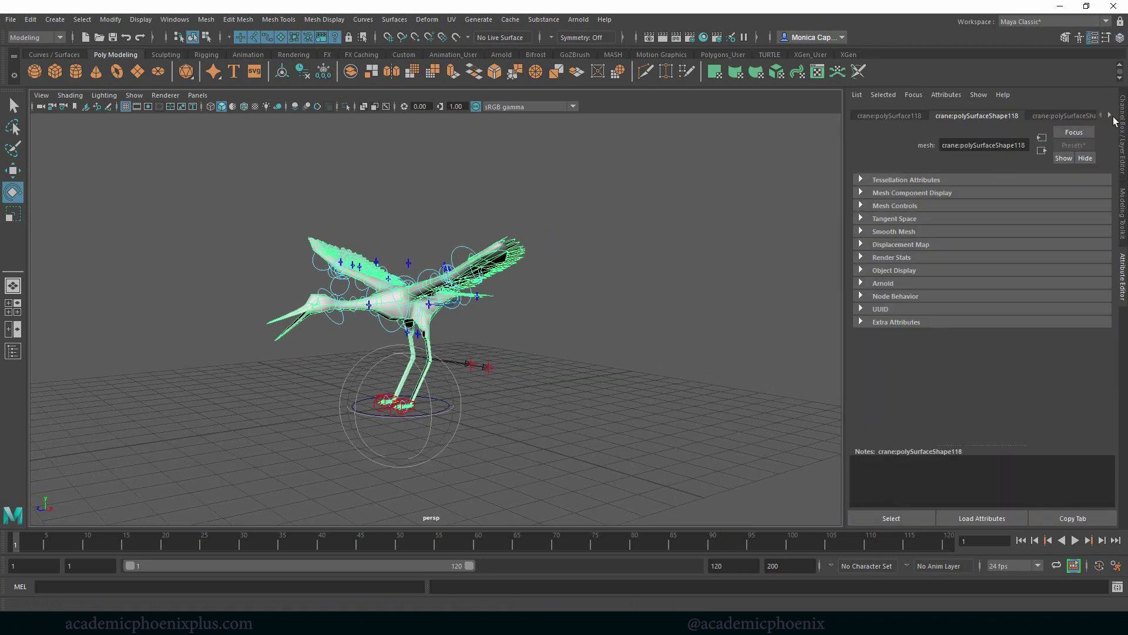
pyautogui.click(1110, 115)
pyautogui.click(1074, 117)
pyautogui.click(1111, 115)
pyautogui.click(1110, 116)
pyautogui.click(1061, 116)
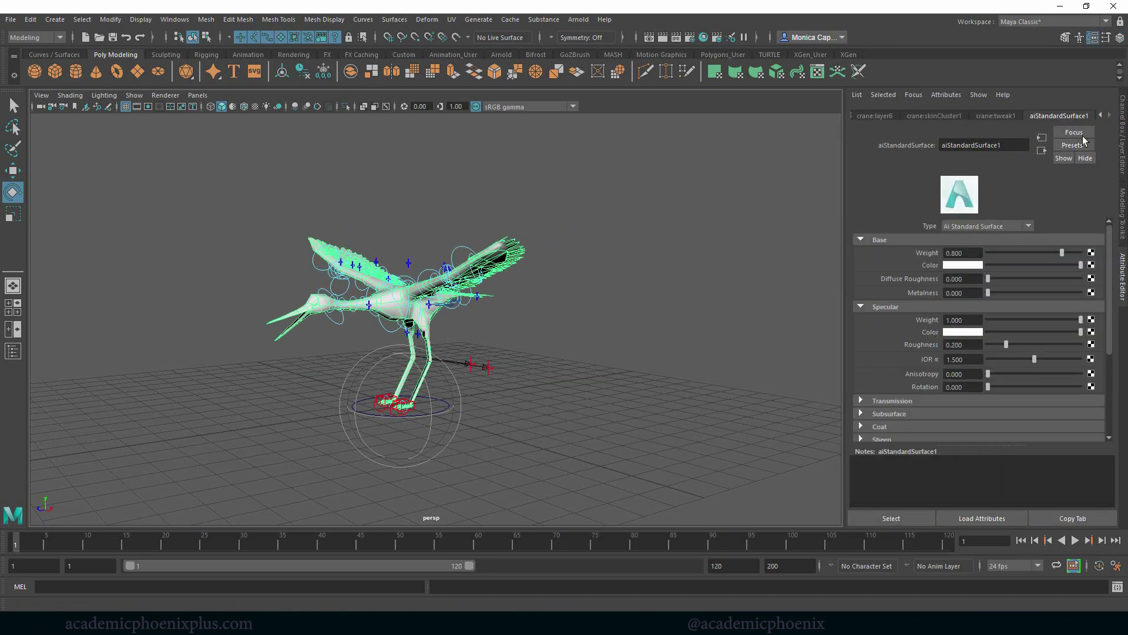
# Set the base colour of aiStandardSurface1 to a darker cyan with hue 180, saturation 1.000 and value 0.515.
pyautogui.click(953, 264)
pyautogui.click(956, 237)
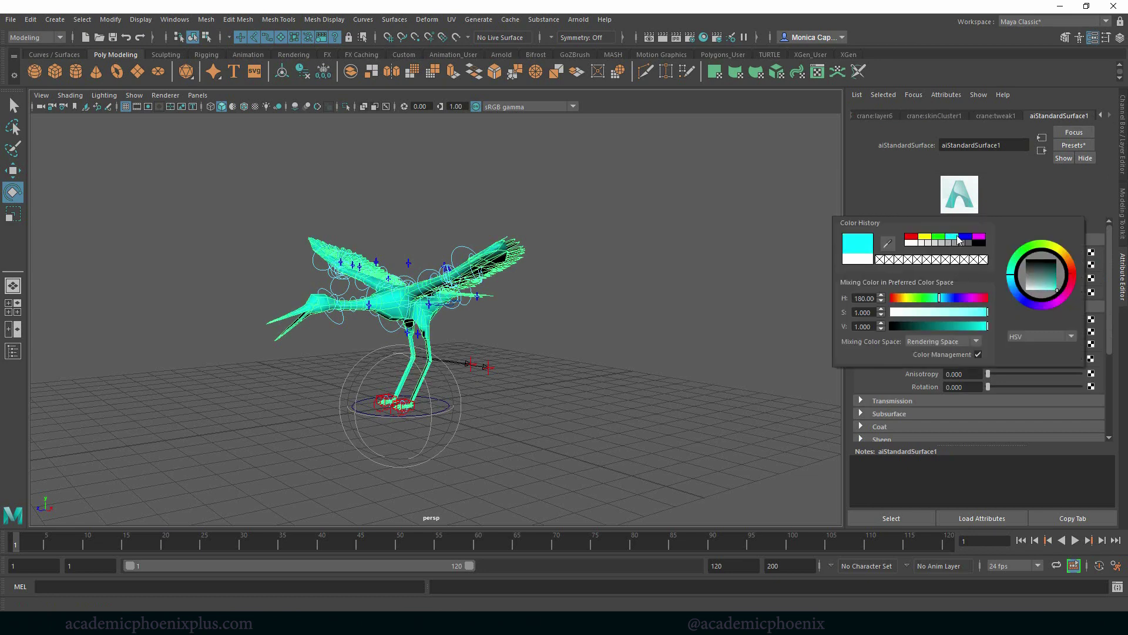
pyautogui.click(965, 238)
pyautogui.click(955, 238)
pyautogui.click(969, 326)
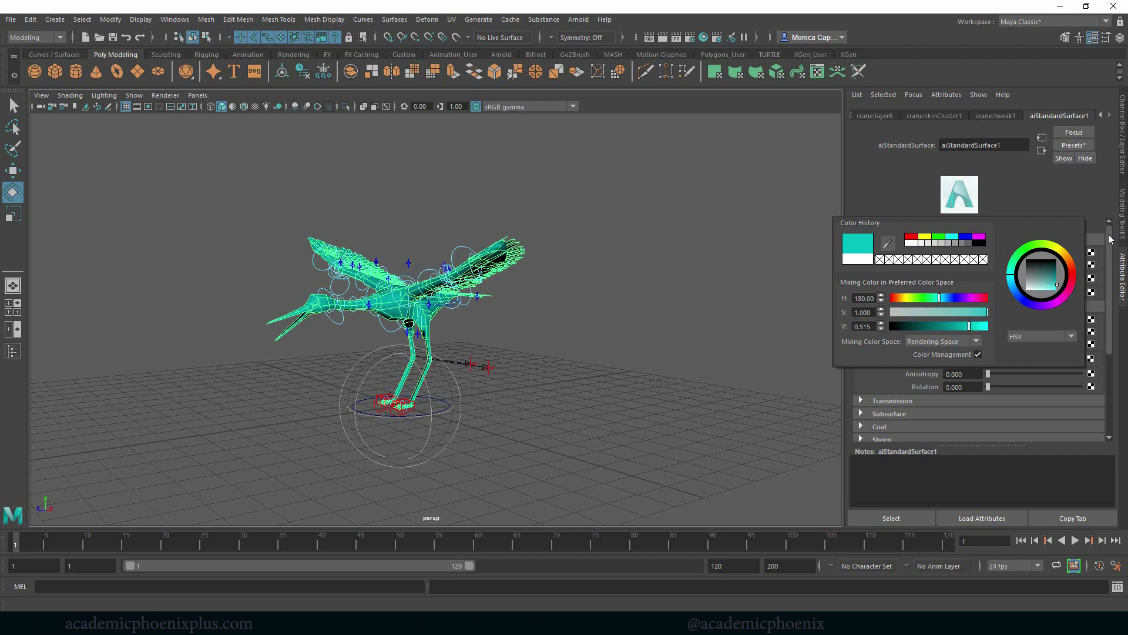
# Give aiStandardSurface1 a blue emission colour and set its emission weight to 1.000.
pyautogui.scroll(-5, 902, 335)
pyautogui.click(886, 317)
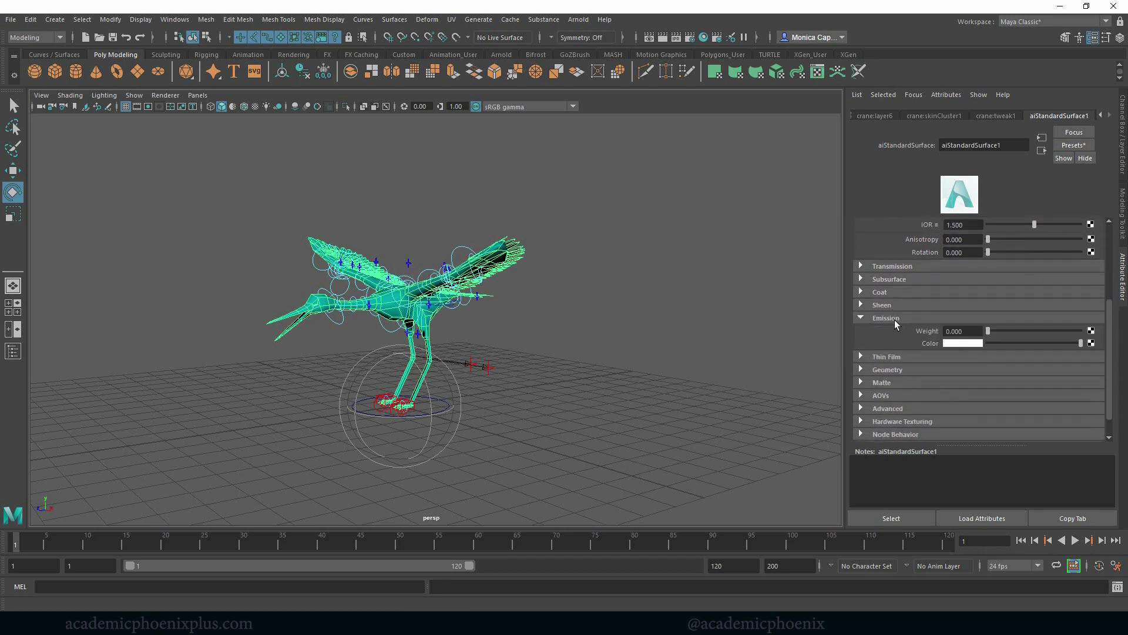
pyautogui.click(967, 343)
pyautogui.click(896, 336)
pyautogui.click(966, 344)
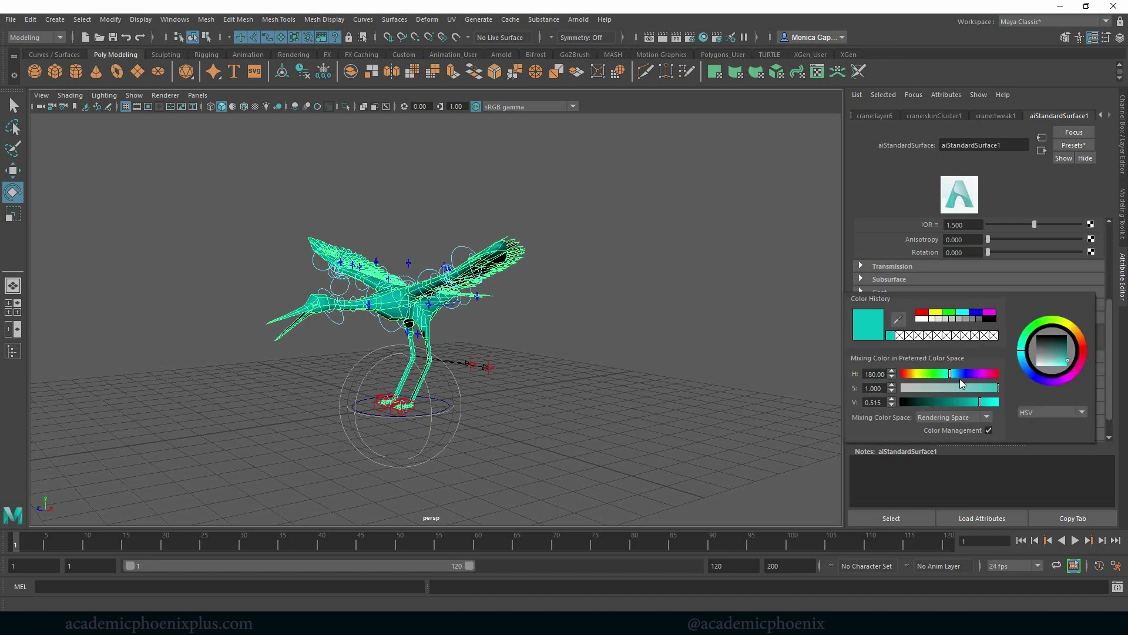
pyautogui.click(958, 374)
pyautogui.moveTo(989, 331); pyautogui.dragTo(1126, 329)
pyautogui.click(970, 331)
# Render the crane with Arnold, compare its glow with the reference artwork dvhdmzla.bmp, and close the render view.
pyautogui.click(578, 19)
pyautogui.click(591, 41)
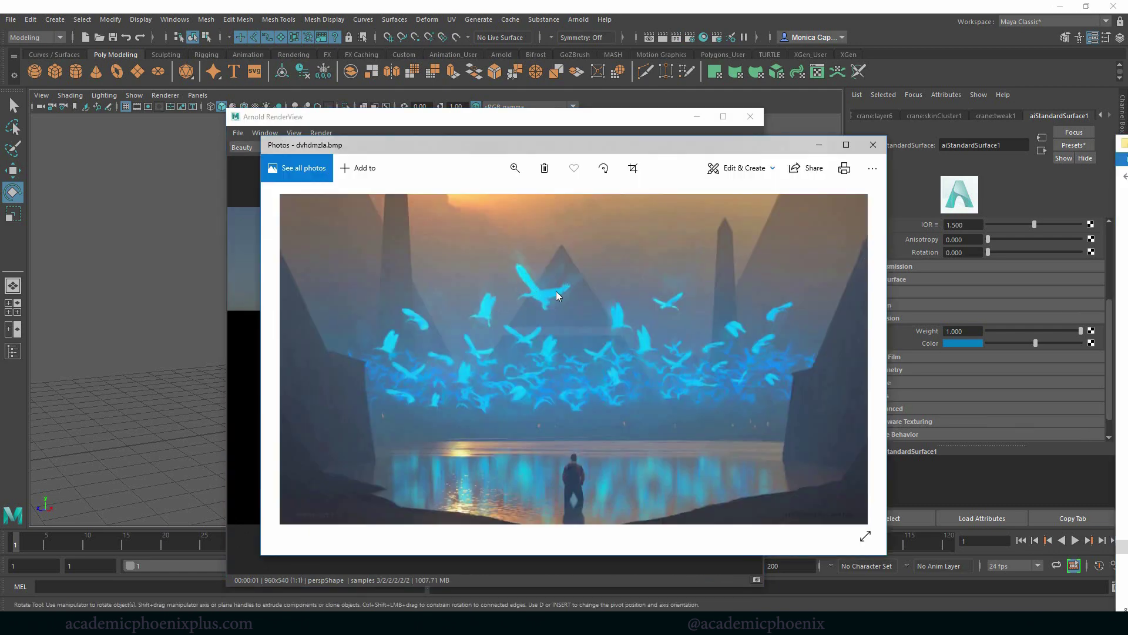
pyautogui.moveTo(710, 145); pyautogui.dragTo(875, 295)
pyautogui.moveTo(802, 295); pyautogui.dragTo(639, 456)
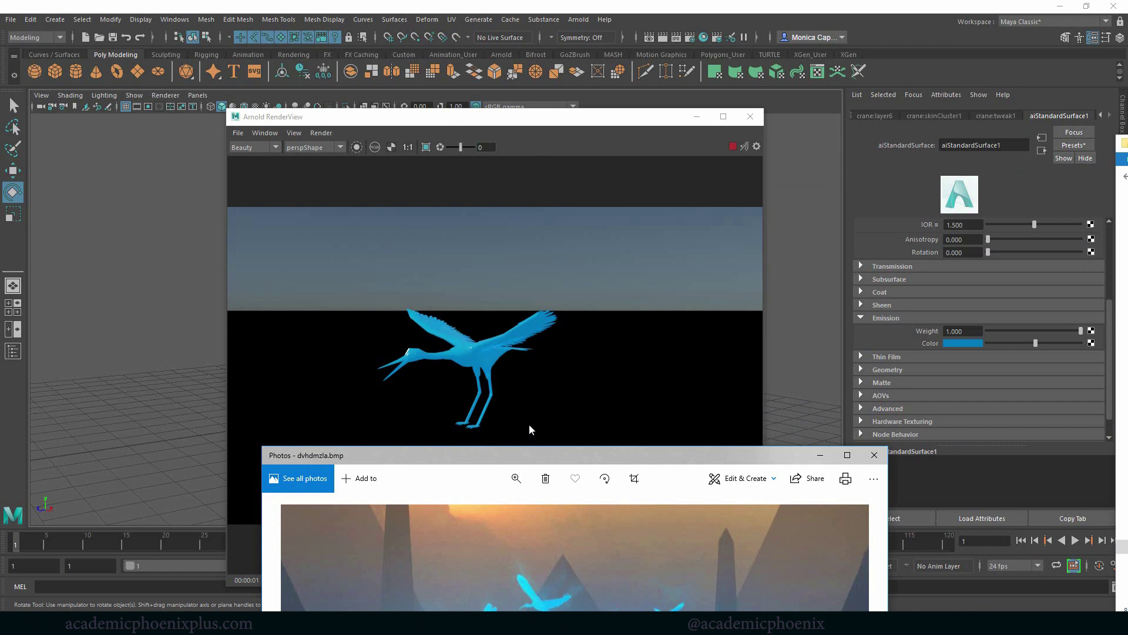
pyautogui.moveTo(534, 455); pyautogui.dragTo(537, 423)
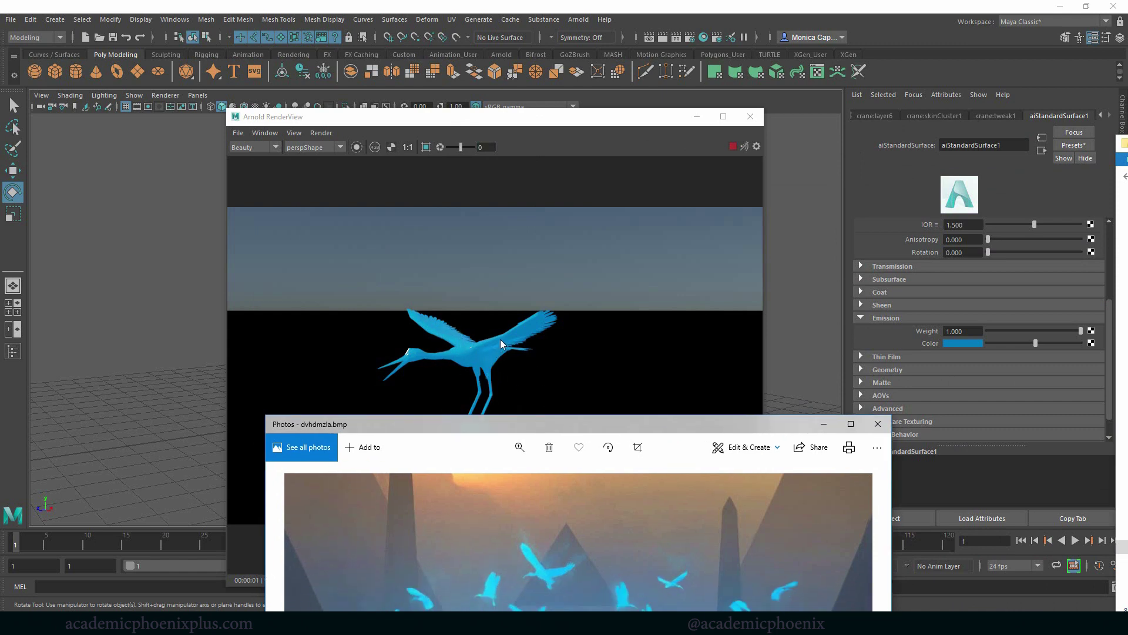
pyautogui.click(1112, 339)
pyautogui.scroll(4, 1108, 337)
pyautogui.scroll(-4, 1099, 307)
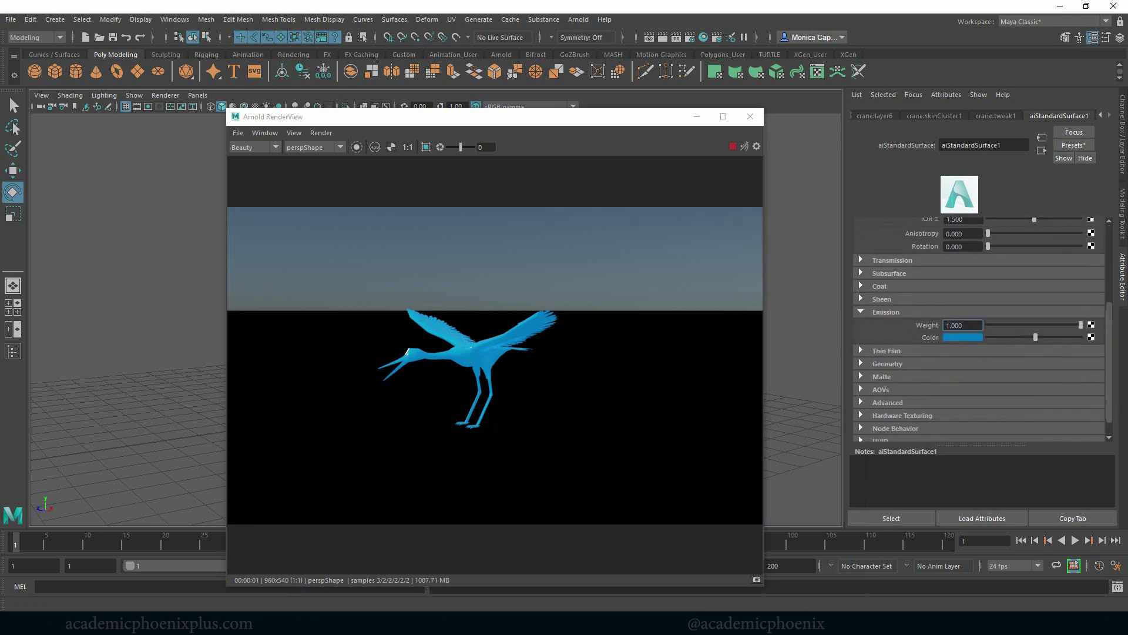
pyautogui.hotkey('alt', 'Tab')
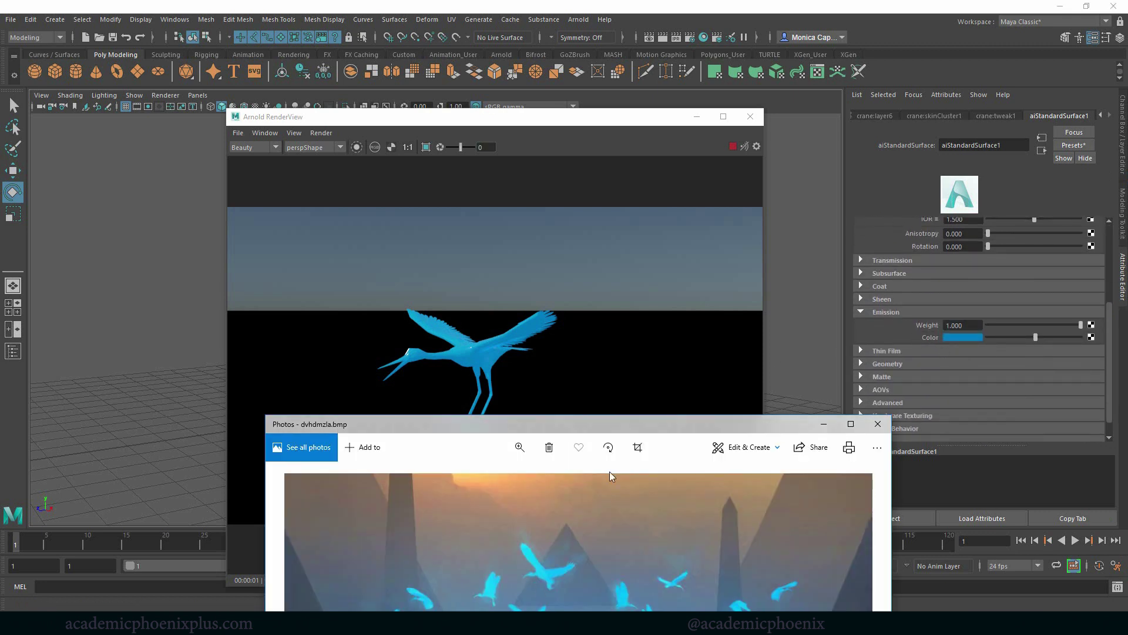
pyautogui.moveTo(603, 425); pyautogui.dragTo(1127, 288)
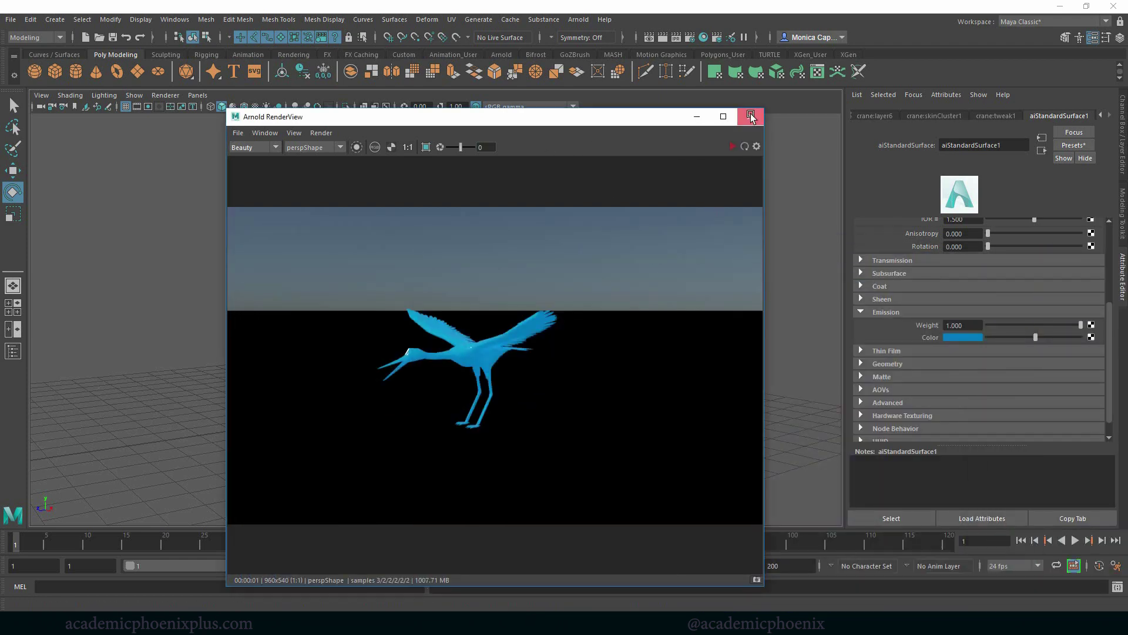
pyautogui.click(750, 117)
# Play the timeline briefly, stop it, and set the playback end frame to 24.
pyautogui.keyDown('alt'); pyautogui.moveTo(650, 302); pyautogui.dragTo(651, 333); pyautogui.keyUp('alt')
pyautogui.hotkey('alt', 'v')
pyautogui.hotkey('alt', 'v')
pyautogui.moveTo(732, 566); pyautogui.dragTo(706, 565)
pyautogui.write('25')
pyautogui.press('Return')
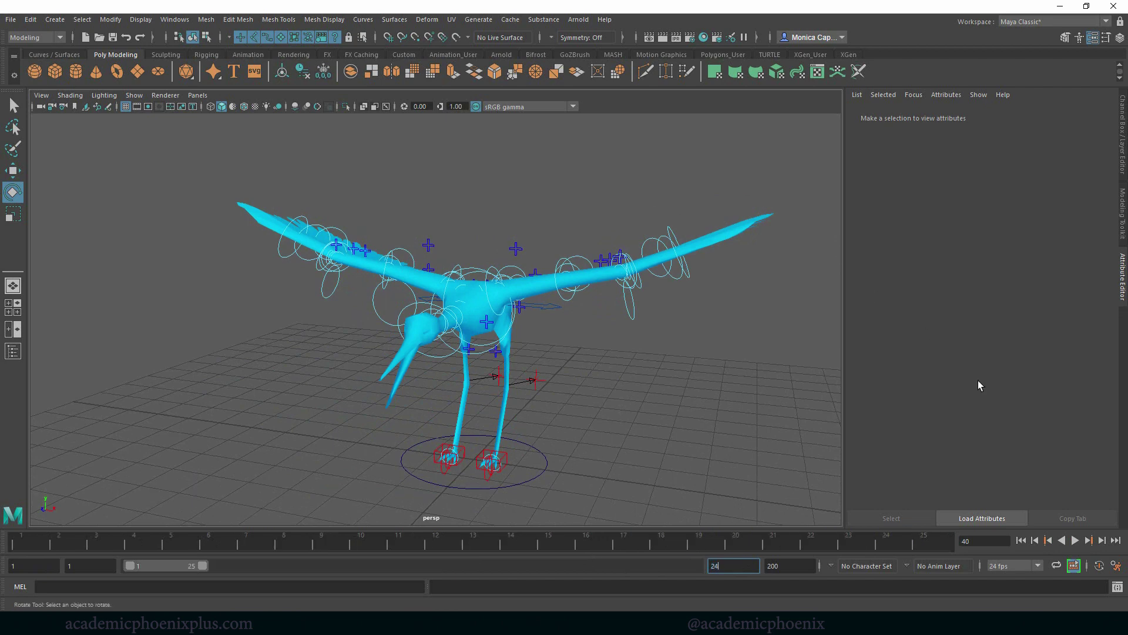
pyautogui.write('24')
pyautogui.press('Return')
# Test-rotate the left wing's FK controls, including crane:FKjoint25_L and crane:FKjoint26_L, and undo the rotations.
pyautogui.moveTo(636, 344)
pyautogui.keyDown('alt'); pyautogui.mouseDown()
pyautogui.moveTo(592, 353)
pyautogui.moveTo(636, 350)
pyautogui.mouseUp(); pyautogui.keyUp('alt')
pyautogui.click(503, 320)
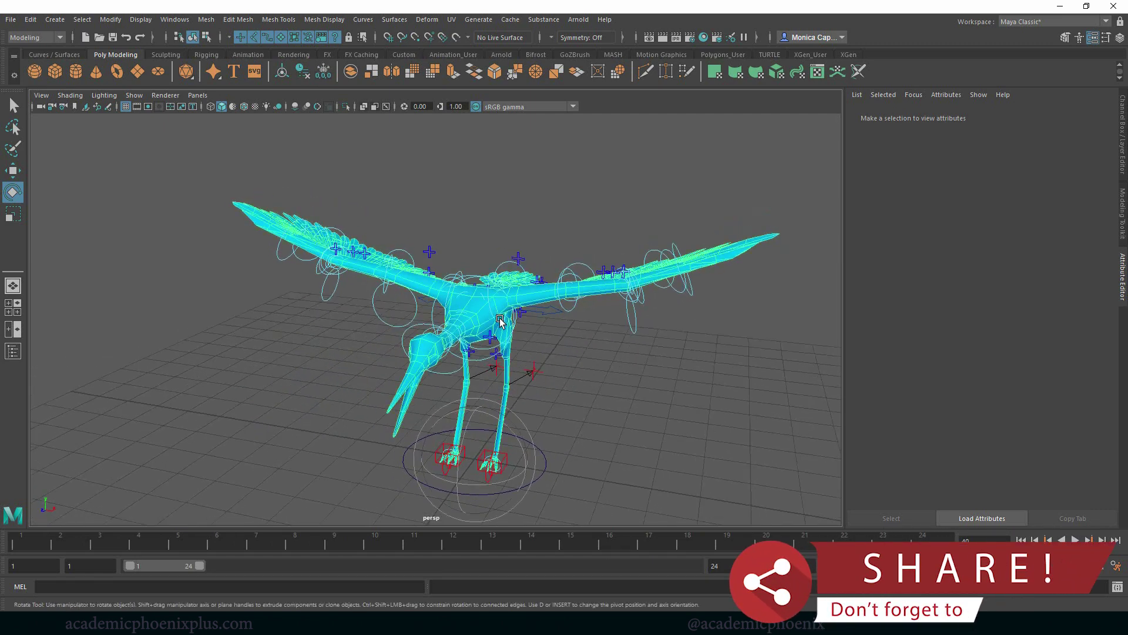
pyautogui.click(503, 324)
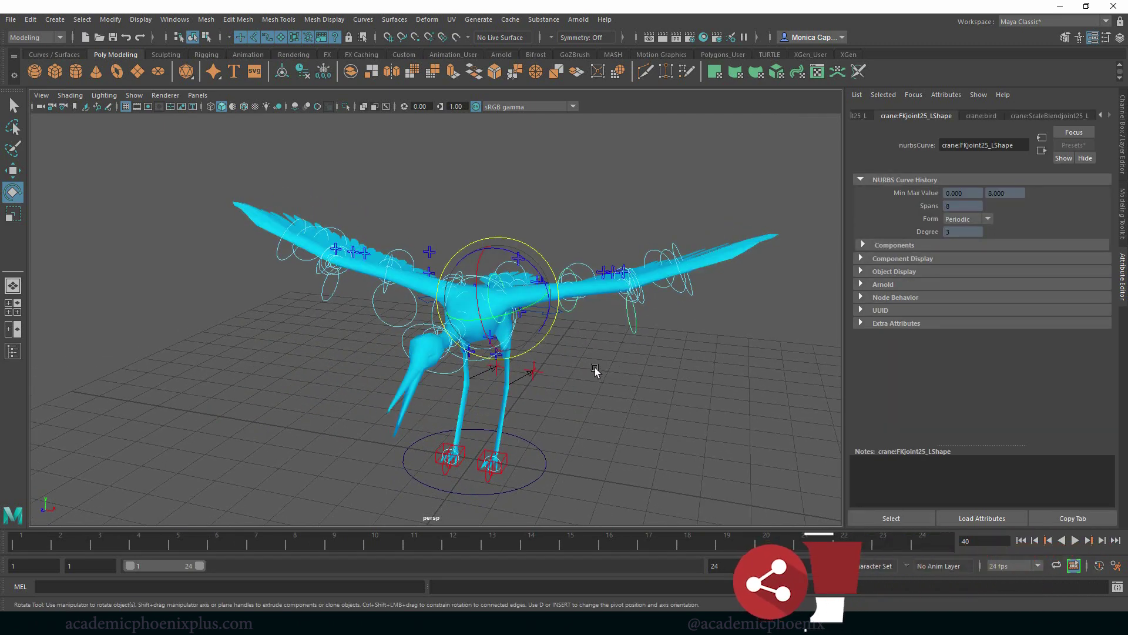
pyautogui.click(600, 335)
pyautogui.click(570, 313)
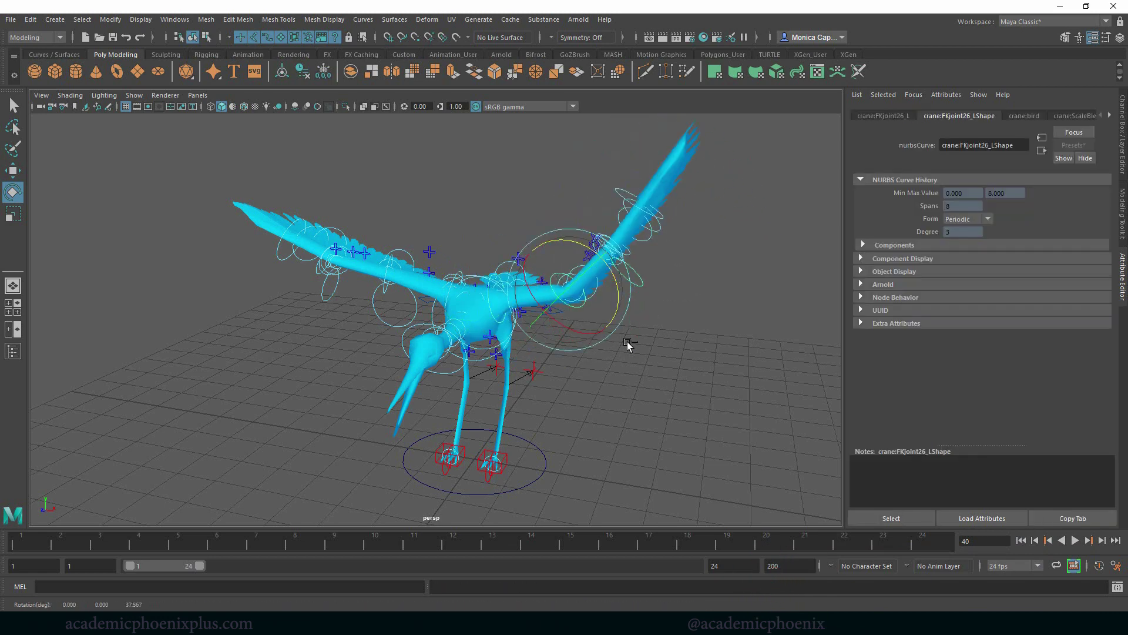
pyautogui.click(662, 358)
pyautogui.click(636, 328)
pyautogui.moveTo(661, 250); pyautogui.dragTo(668, 294)
pyautogui.hotkey('ctrl', 'z')
# Test-rotate further controls along the left wing from the tip towards the body, undoing each rotation.
pyautogui.click(661, 418)
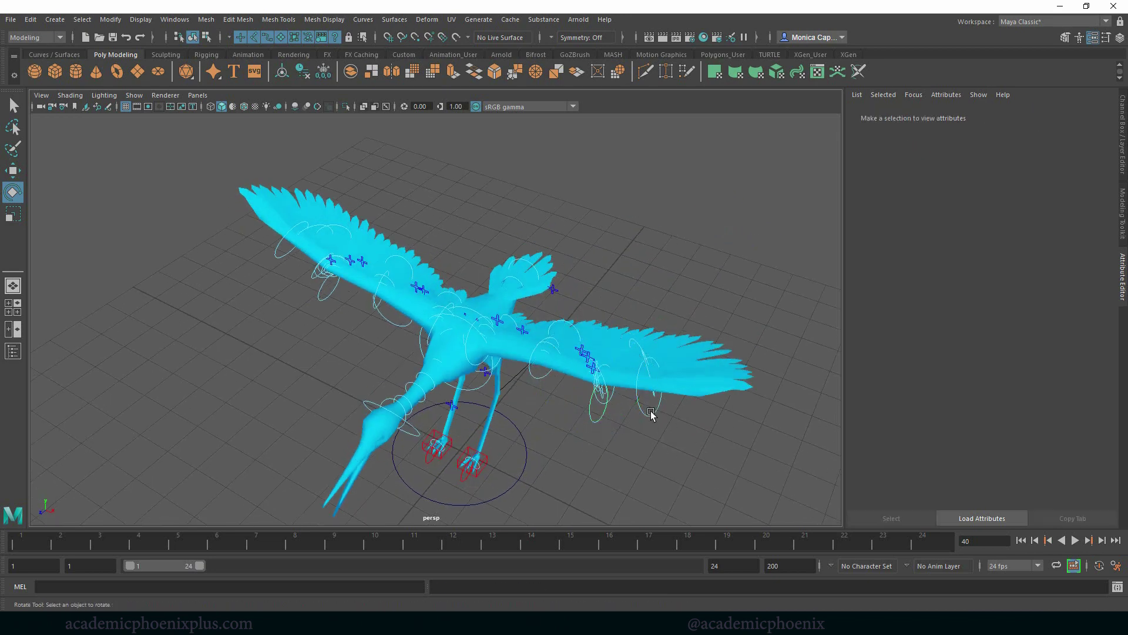
pyautogui.click(660, 415)
pyautogui.moveTo(680, 396); pyautogui.dragTo(645, 421)
pyautogui.hotkey('ctrl', 'z')
pyautogui.click(720, 282)
pyautogui.click(636, 342)
pyautogui.moveTo(638, 321); pyautogui.dragTo(590, 355)
pyautogui.hotkey('ctrl', 'z')
pyautogui.click(597, 289)
pyautogui.click(570, 322)
pyautogui.moveTo(561, 314); pyautogui.dragTo(552, 333)
pyautogui.hotkey('ctrl', 'z')
# Test-rotate the tail control crane:FKjoint15_M and undo the rotation.
pyautogui.click(627, 262)
pyautogui.click(510, 275)
pyautogui.click(508, 277)
pyautogui.moveTo(490, 298); pyautogui.dragTo(492, 319)
pyautogui.hotkey('ctrl', 'z')
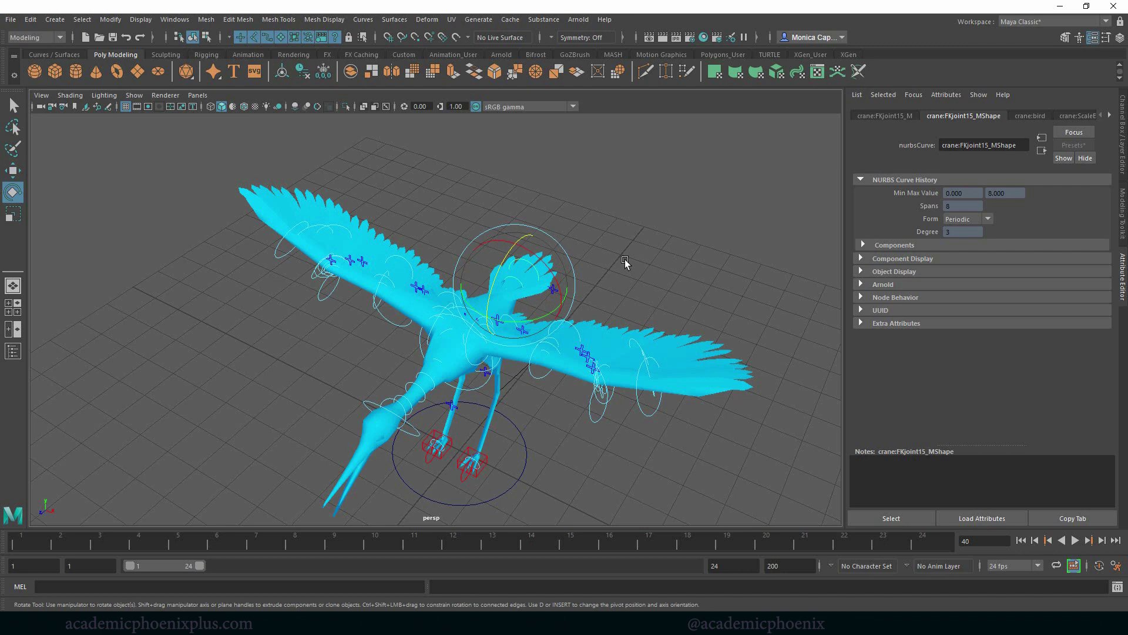
# Go to frame 1 and select the left wing's FK controls, including crane:FKjoint25_L.
pyautogui.click(32, 538)
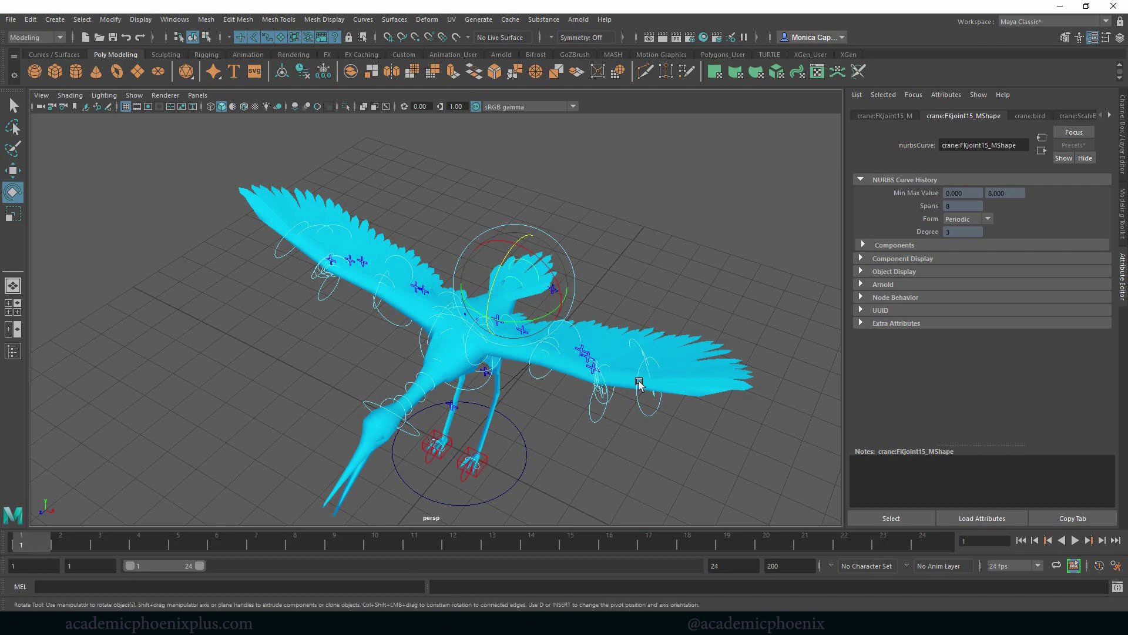
pyautogui.moveTo(516, 382); pyautogui.dragTo(546, 356, button='middle')
pyautogui.moveTo(627, 459); pyautogui.dragTo(587, 340)
pyautogui.click(497, 320)
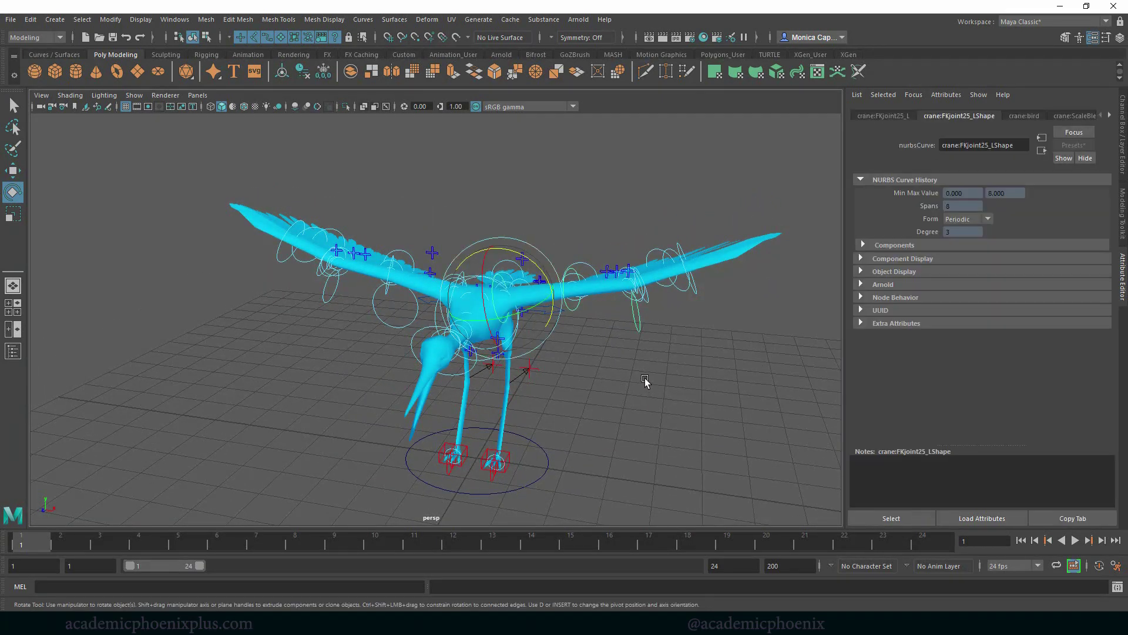
# Open the Drawing Overrides settings of the left wing's inner control shape, crane:FKjoint25_LShape.
pyautogui.click(1111, 116)
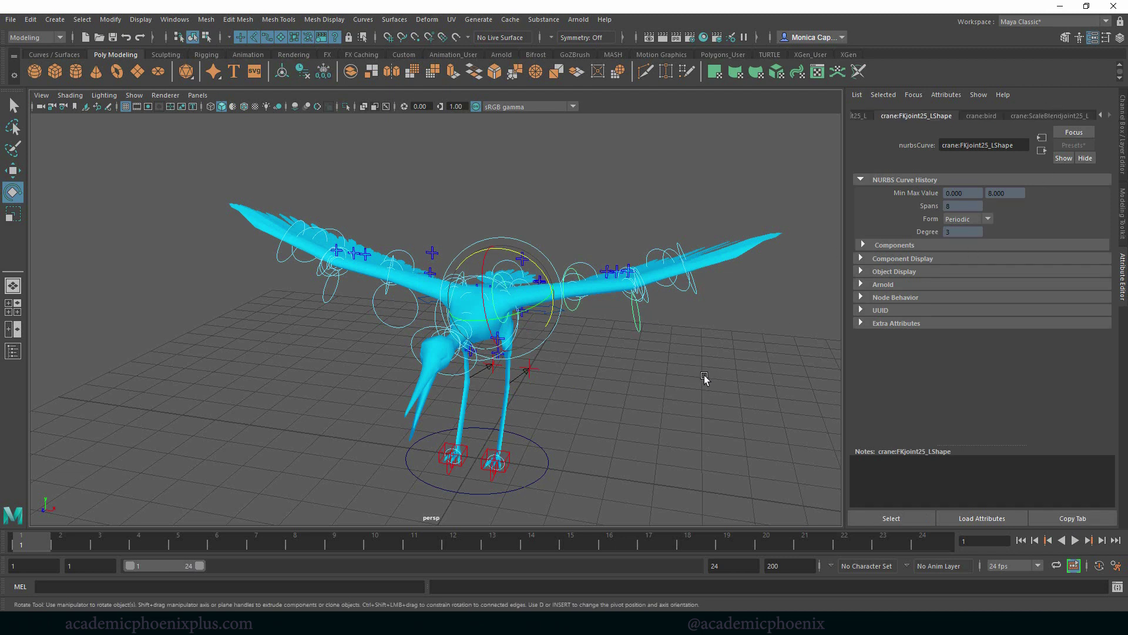
pyautogui.click(625, 406)
pyautogui.hotkey('ctrl', 'z')
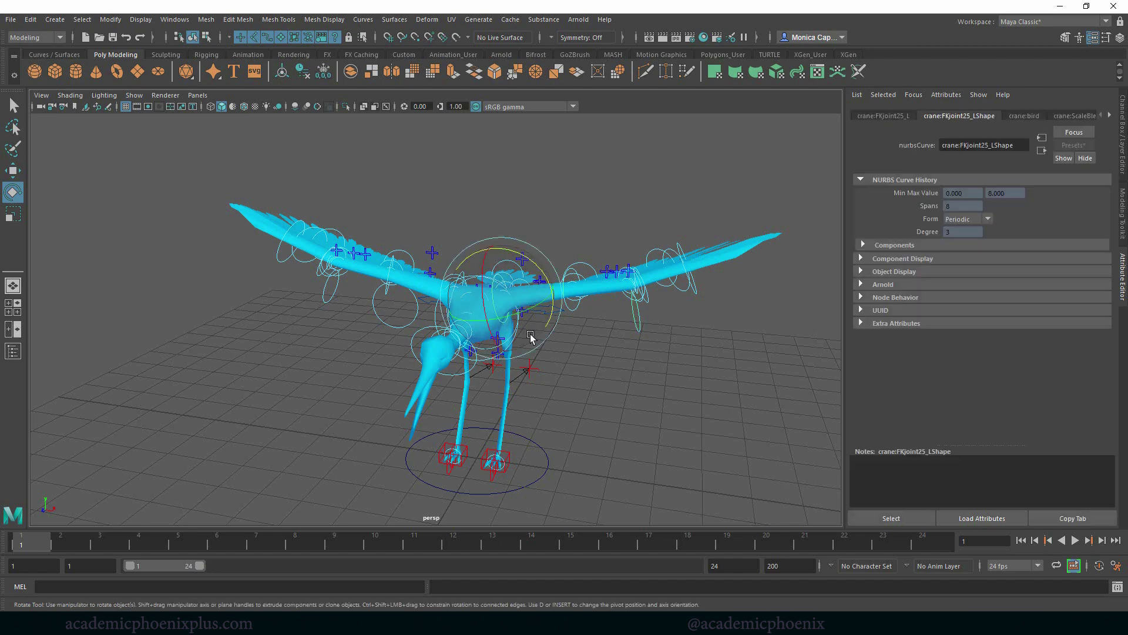
pyautogui.hotkey('ctrl', 'a')
pyautogui.hotkey('ctrl', 'a')
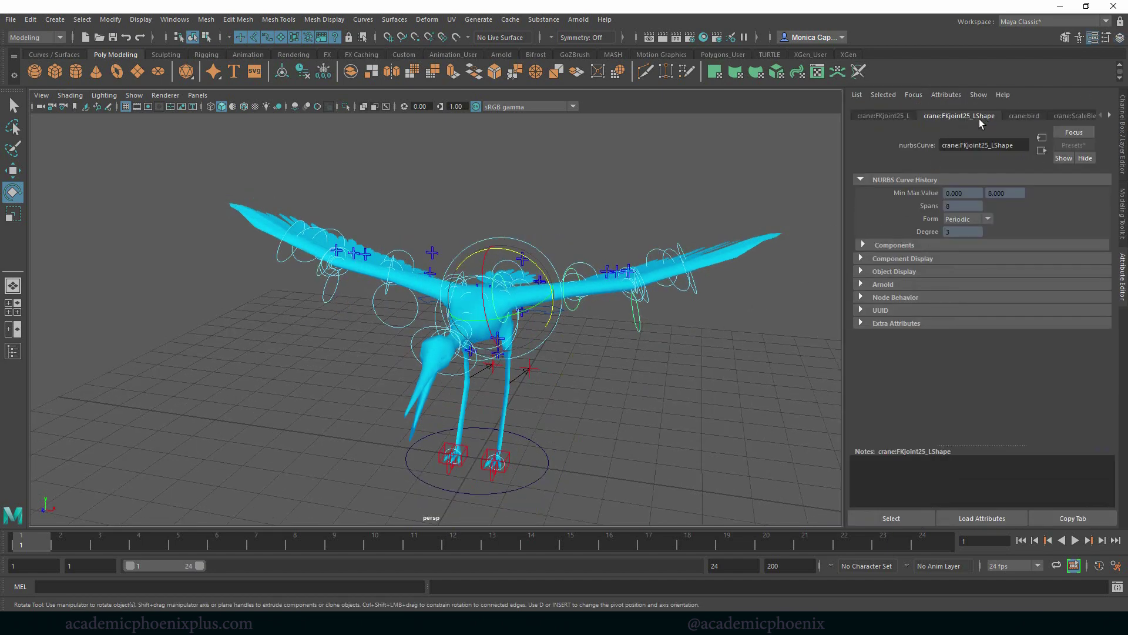
pyautogui.click(894, 273)
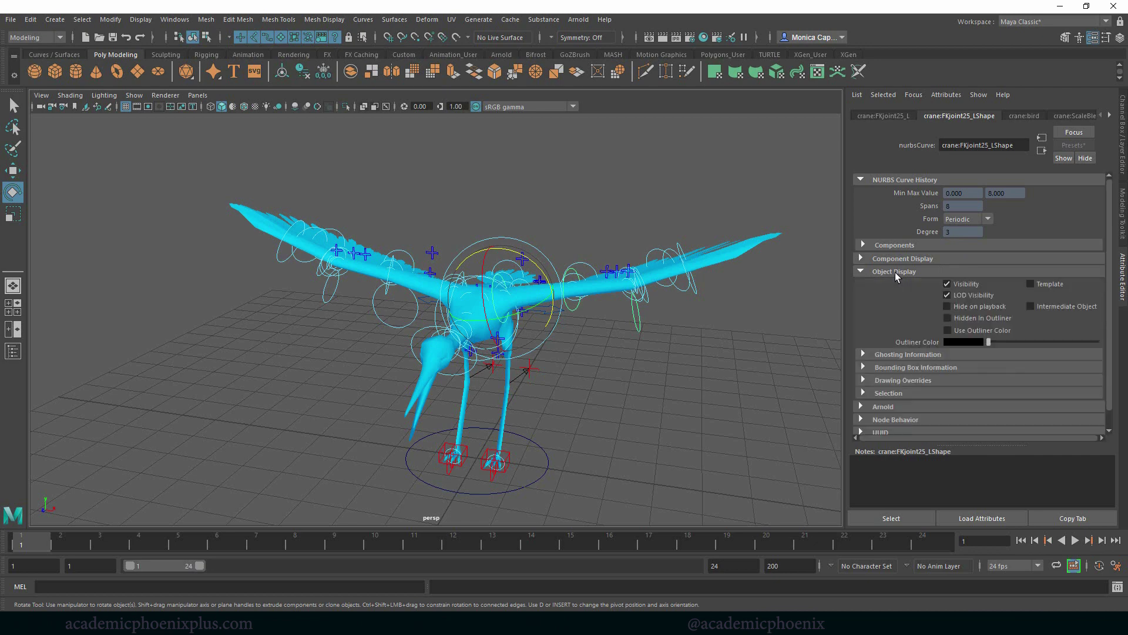
pyautogui.click(900, 381)
pyautogui.moveTo(1110, 312); pyautogui.dragTo(1112, 328)
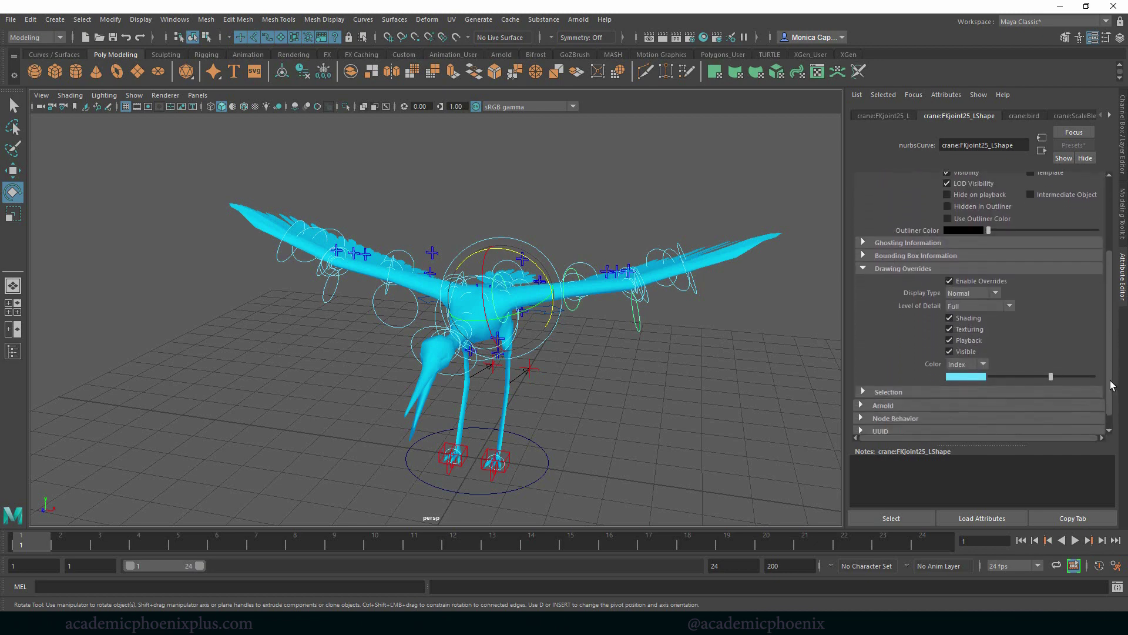
pyautogui.scroll(-1, 1111, 388)
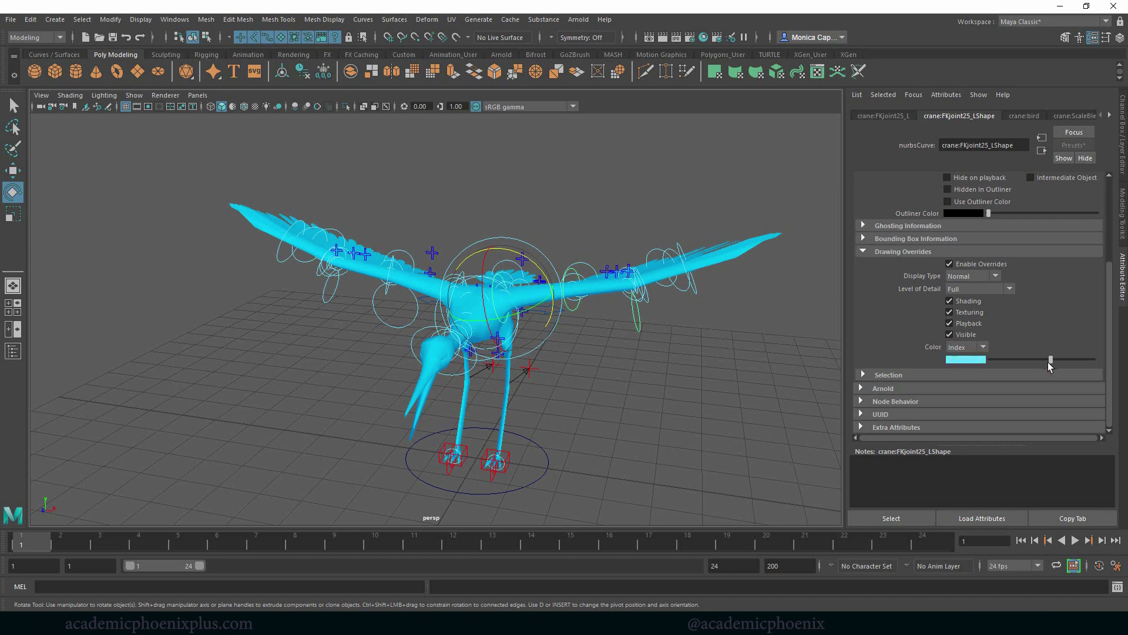
# Try a dark green index override colour on crane:FKjoint25_L, adjust it, and check it with the control deselected.
pyautogui.moveTo(1048, 365); pyautogui.dragTo(1013, 369)
pyautogui.click(592, 433)
pyautogui.moveTo(579, 357)
pyautogui.keyDown('alt'); pyautogui.mouseDown()
pyautogui.moveTo(512, 376)
pyautogui.moveTo(595, 356)
pyautogui.mouseUp(); pyautogui.keyUp('alt')
pyautogui.click(509, 320)
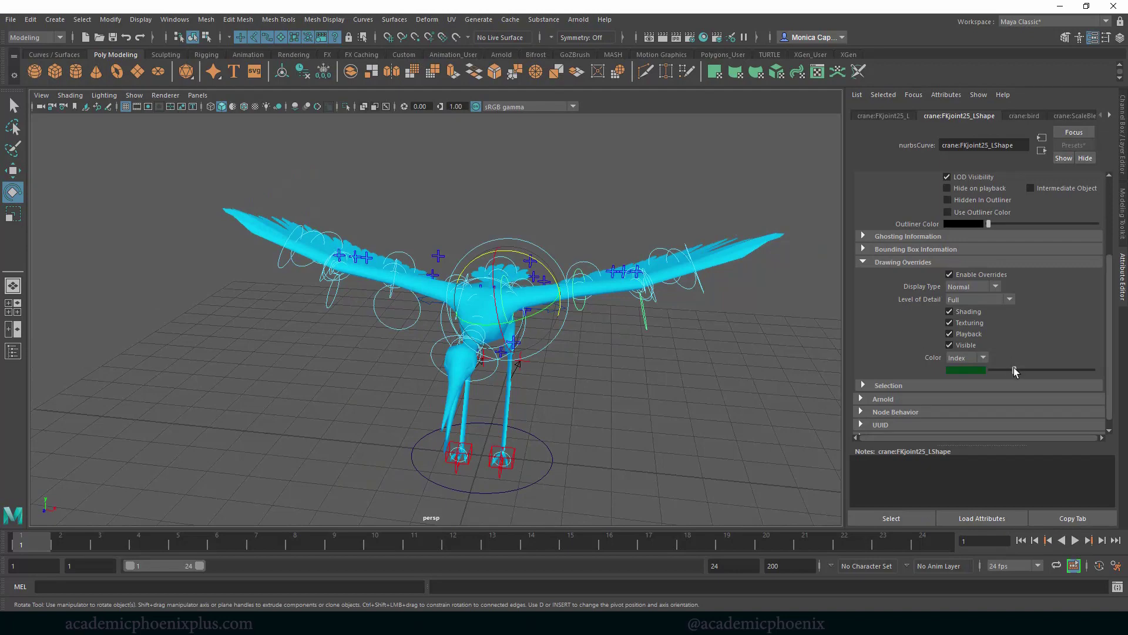
pyautogui.moveTo(1015, 369); pyautogui.dragTo(1020, 370)
pyautogui.click(699, 439)
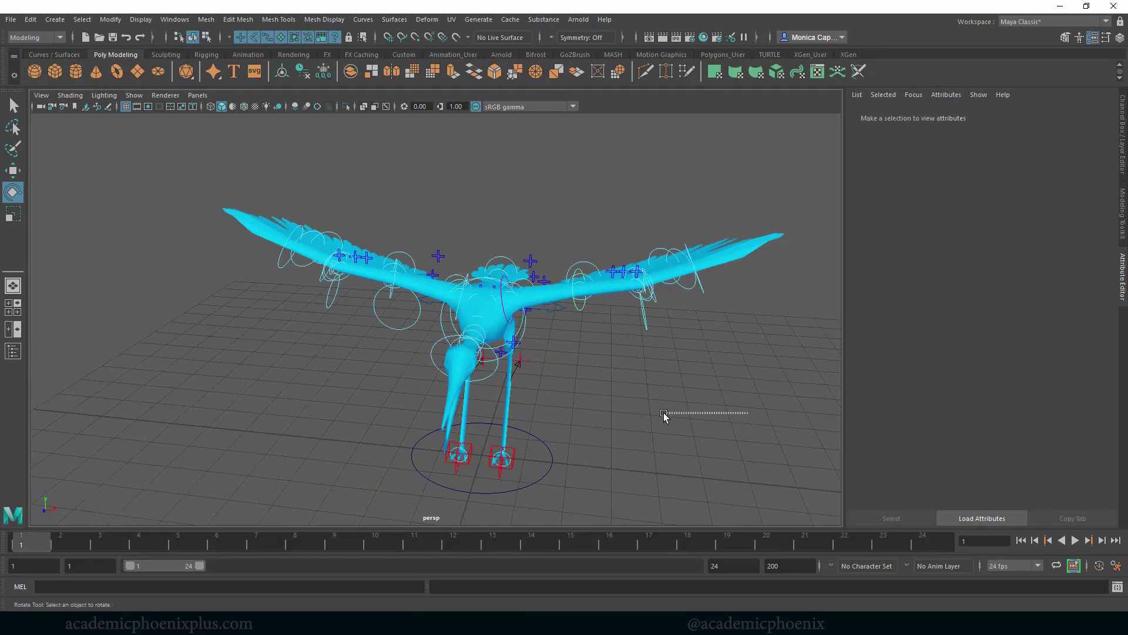
pyautogui.keyDown('alt'); pyautogui.moveTo(728, 358); pyautogui.dragTo(485, 330); pyautogui.keyUp('alt')
pyautogui.click(489, 327)
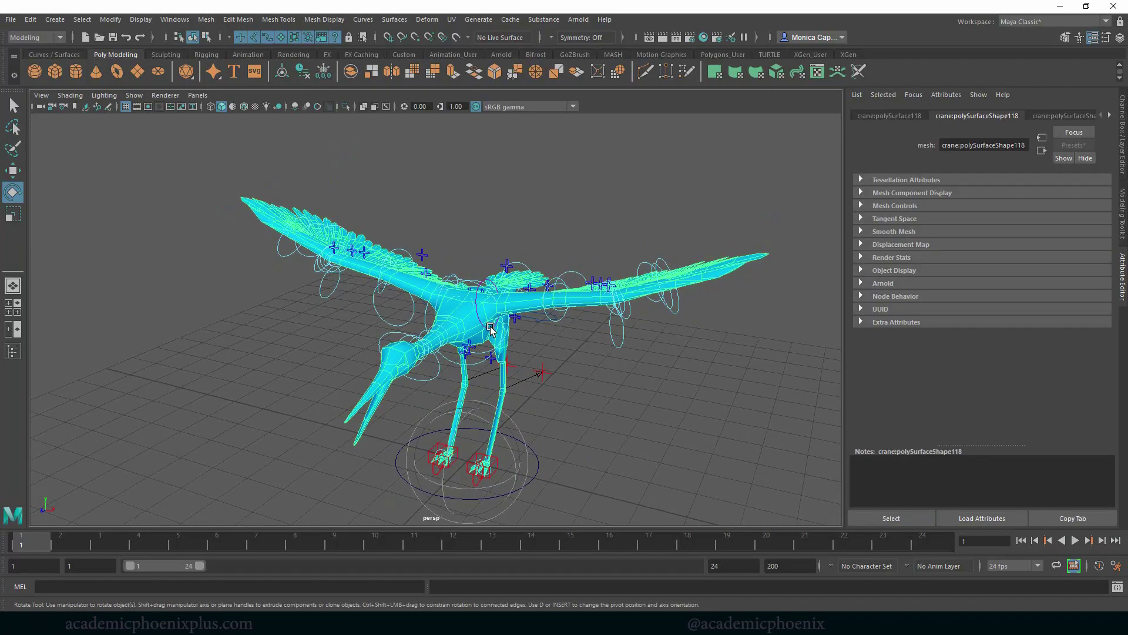
# Try a bright green index override colour on crane:FKjoint25_L and check the neighbouring left wing controls.
pyautogui.moveTo(1023, 368); pyautogui.dragTo(1038, 369)
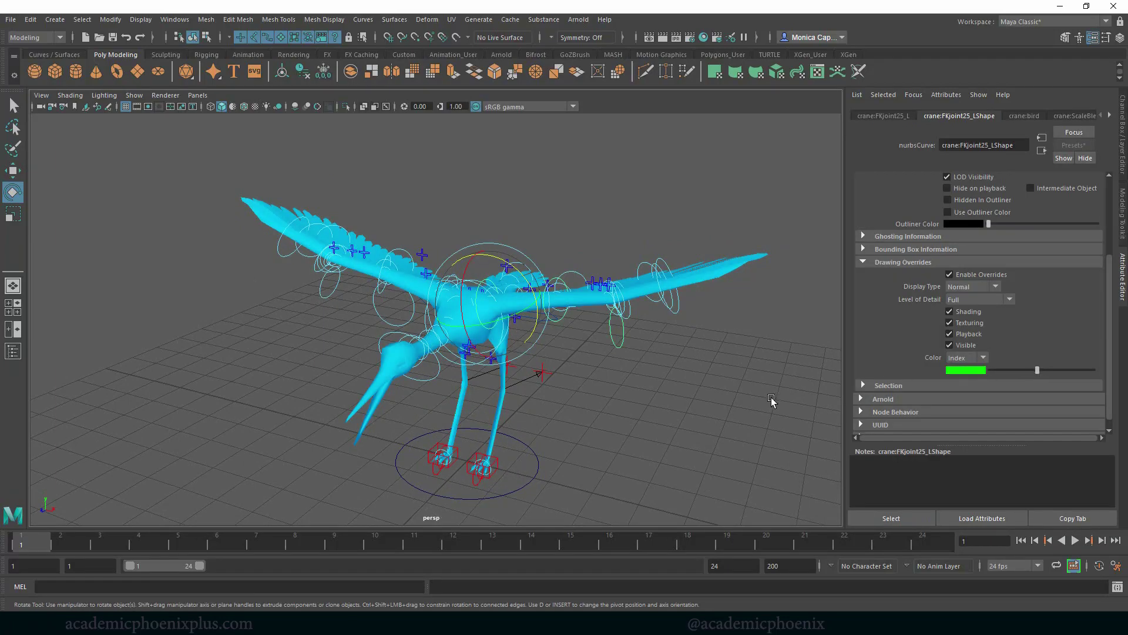
pyautogui.click(574, 447)
pyautogui.click(494, 329)
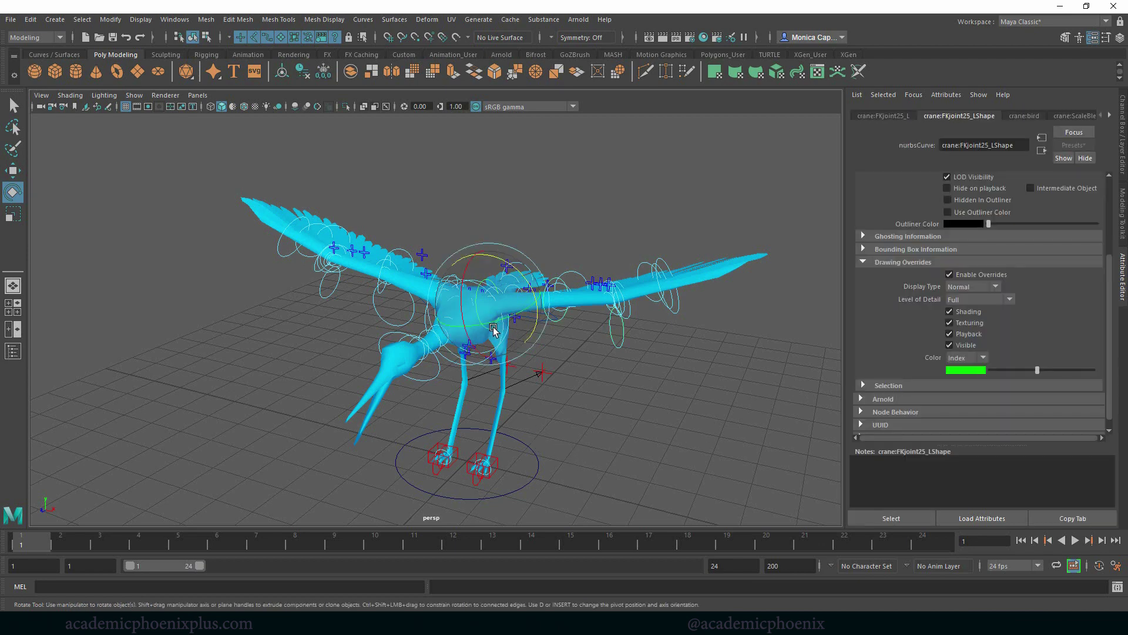
pyautogui.moveTo(1044, 369); pyautogui.dragTo(1039, 370)
pyautogui.click(667, 445)
pyautogui.click(561, 321)
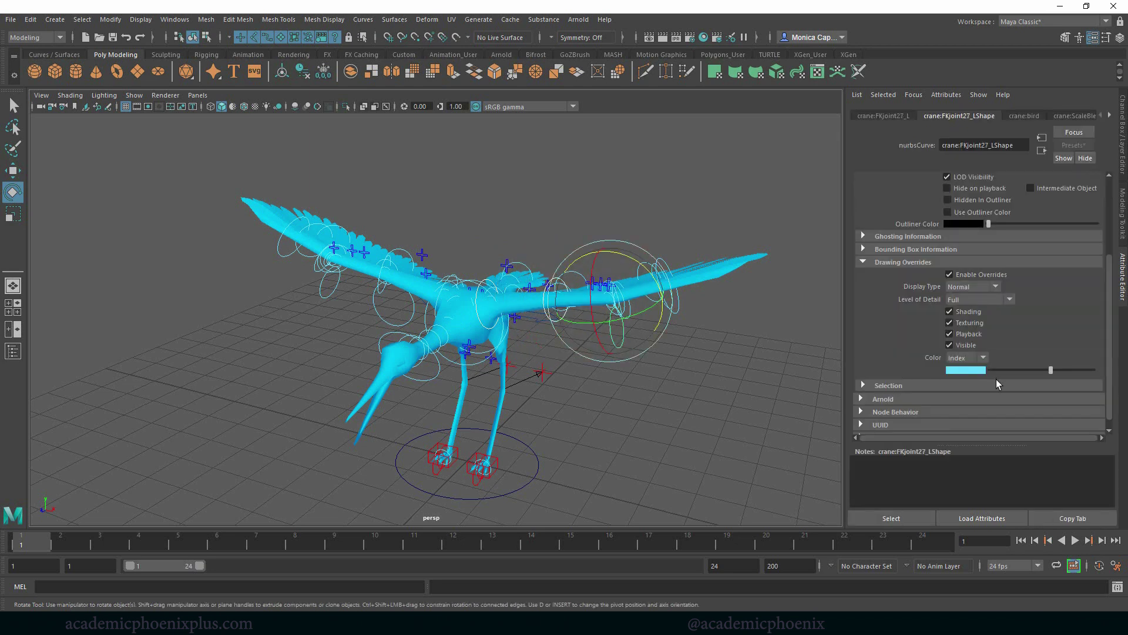
pyautogui.click(722, 410)
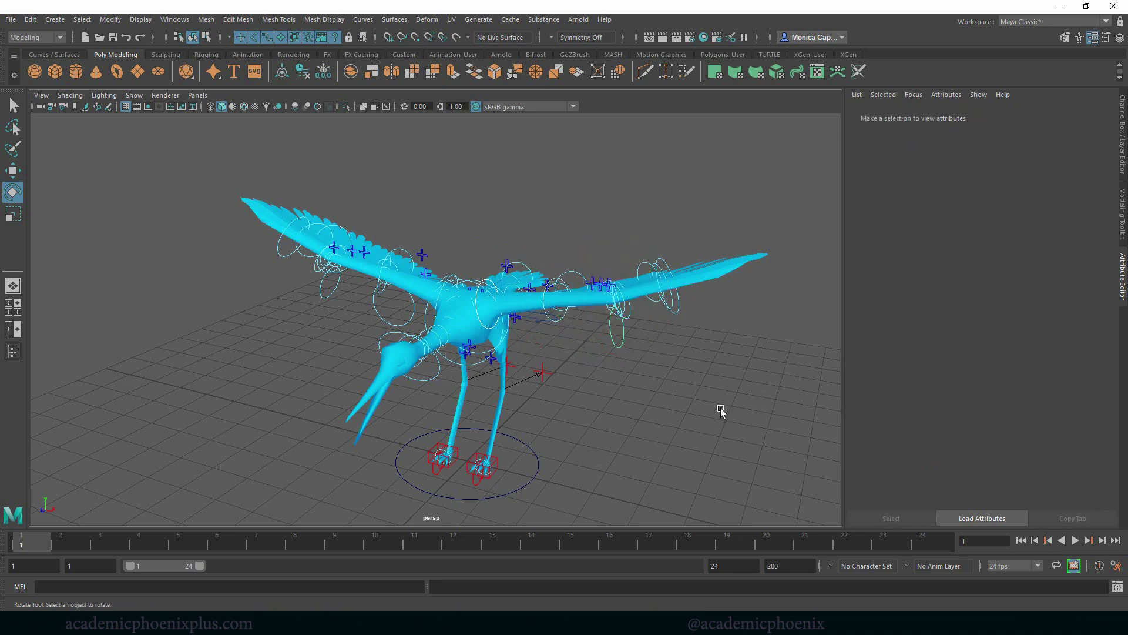
# Set the index override colour of the left wing controls crane:FKjoint25_L, crane:FKjoint26_L and crane:FKjoint27_L to magenta.
pyautogui.click(493, 330)
pyautogui.moveTo(1040, 369); pyautogui.dragTo(1020, 372)
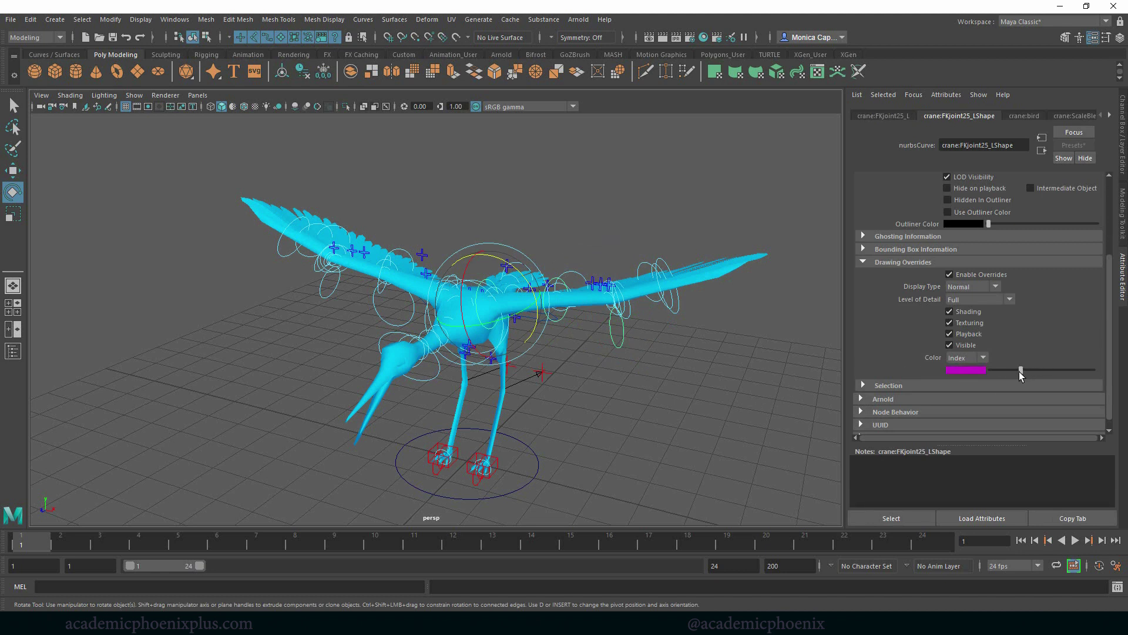
pyautogui.click(583, 425)
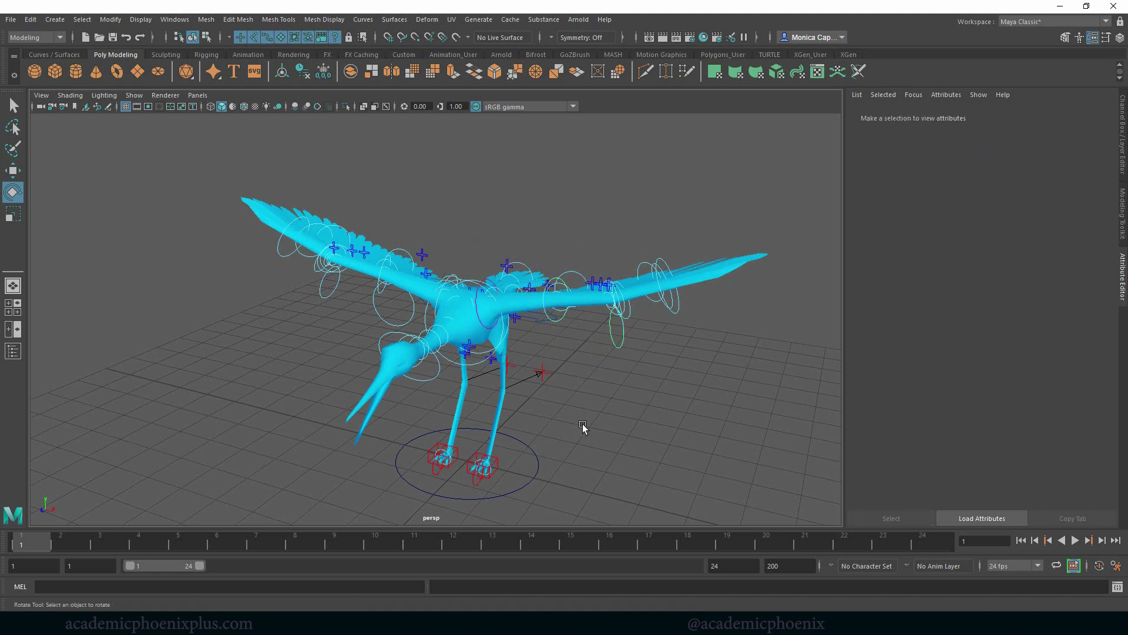
pyautogui.click(559, 323)
pyautogui.moveTo(1038, 369); pyautogui.dragTo(1020, 369)
pyautogui.click(691, 436)
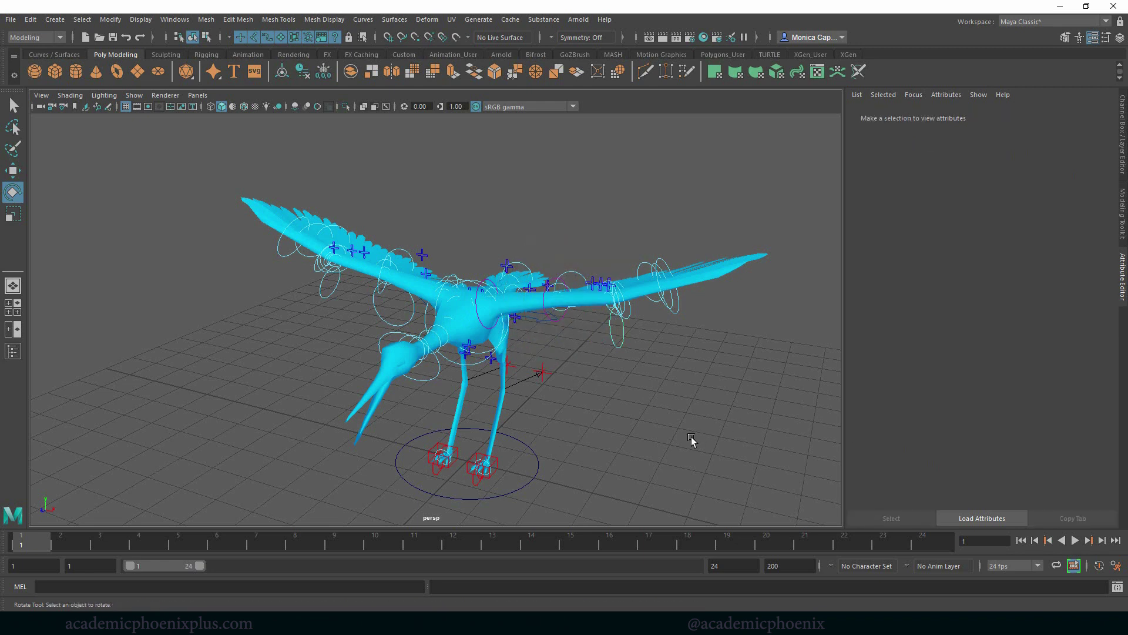
pyautogui.click(627, 341)
pyautogui.moveTo(1052, 364); pyautogui.dragTo(1017, 369)
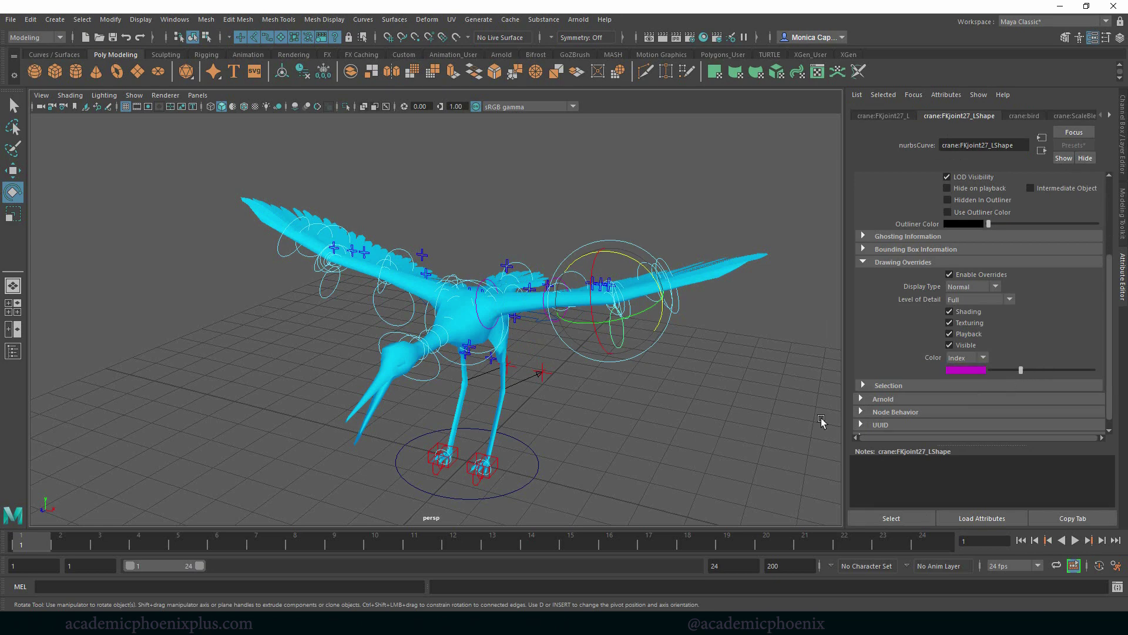
pyautogui.click(773, 433)
# Apply the same magenta override colour to the three matching right wing controls, including crane:FKjoint25_R and crane:FKjoint27_R.
pyautogui.keyDown('alt'); pyautogui.moveTo(555, 369); pyautogui.dragTo(491, 341); pyautogui.keyUp('alt')
pyautogui.click(535, 327)
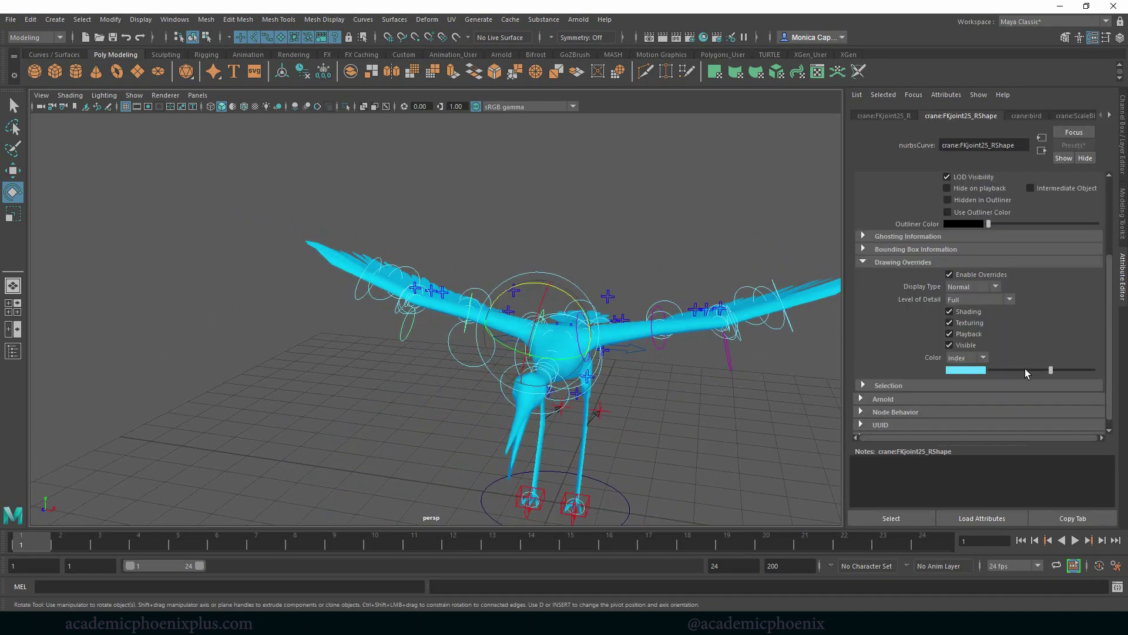
pyautogui.moveTo(1029, 373)
pyautogui.mouseDown()
pyautogui.moveTo(1038, 370)
pyautogui.moveTo(1021, 373)
pyautogui.mouseUp()
pyautogui.click(718, 419)
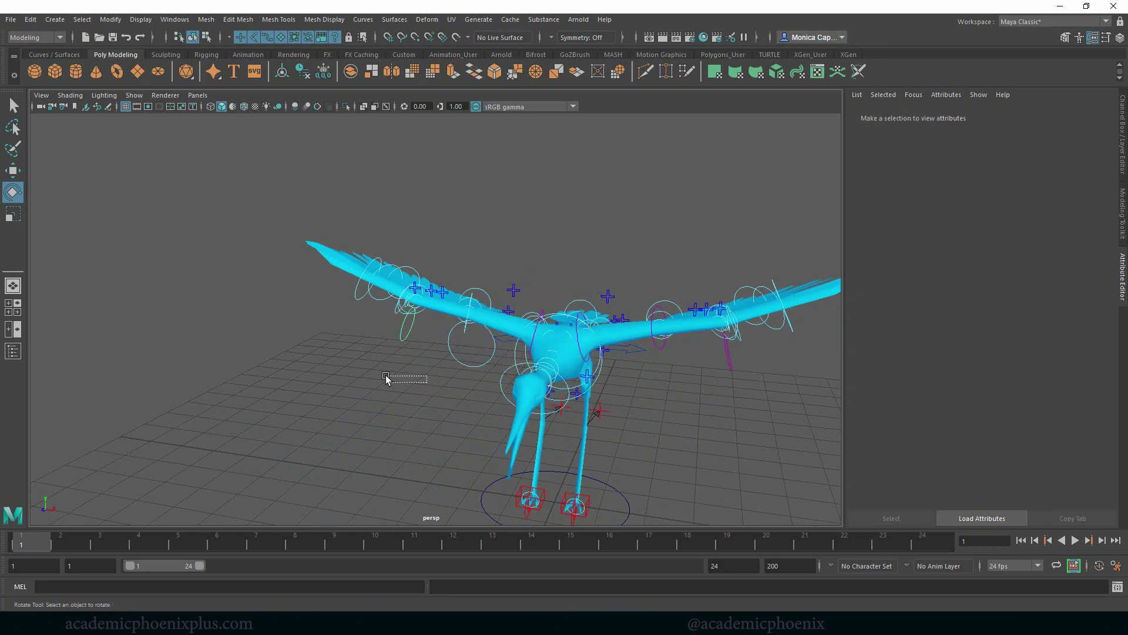
pyautogui.click(466, 316)
pyautogui.moveTo(1028, 371)
pyautogui.mouseDown()
pyautogui.moveTo(1041, 371)
pyautogui.moveTo(1021, 368)
pyautogui.mouseUp()
pyautogui.click(386, 417)
pyautogui.keyDown('alt'); pyautogui.moveTo(385, 391); pyautogui.dragTo(433, 333); pyautogui.keyUp('alt')
pyautogui.click(415, 334)
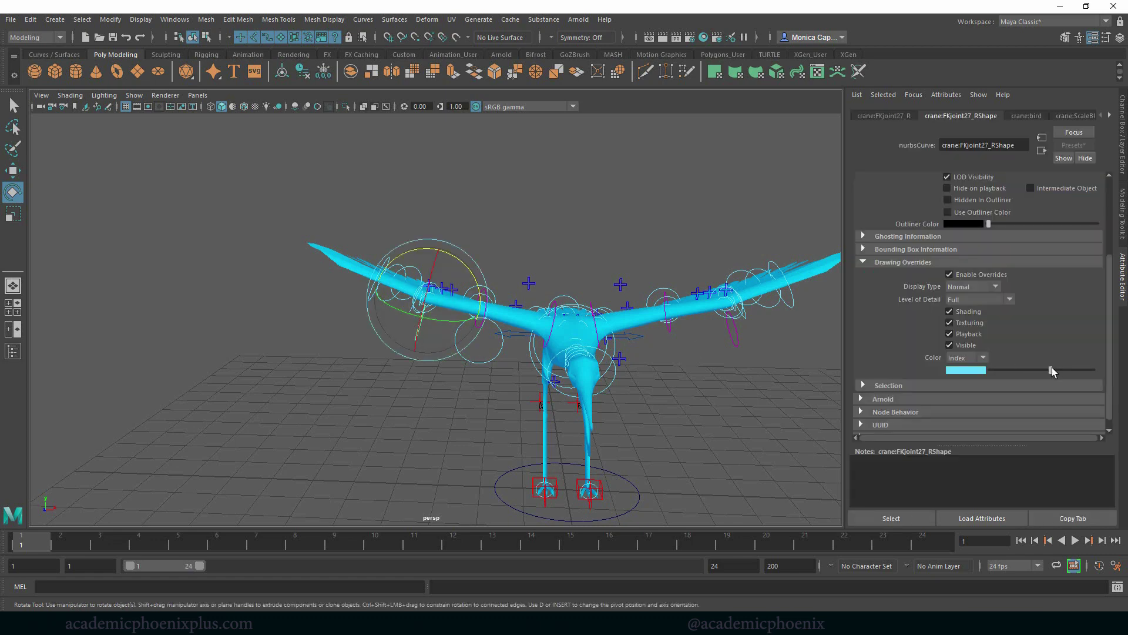
pyautogui.moveTo(1054, 370); pyautogui.dragTo(1021, 372)
pyautogui.click(689, 430)
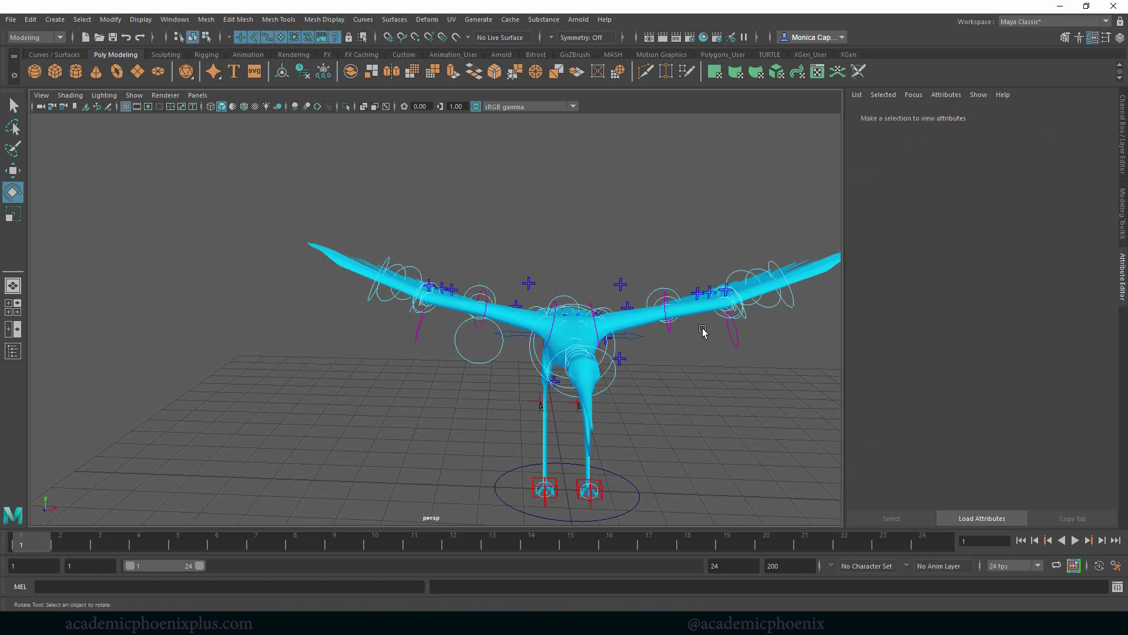
# Select the three magenta left wing controls together at frame 1 and rotate them to raise the wing.
pyautogui.keyDown('alt'); pyautogui.moveTo(670, 405); pyautogui.dragTo(768, 353); pyautogui.keyUp('alt')
pyautogui.keyDown('alt'); pyautogui.moveTo(768, 353); pyautogui.dragTo(644, 345, button='right'); pyautogui.keyUp('alt')
pyautogui.keyDown('alt'); pyautogui.moveTo(644, 346); pyautogui.dragTo(682, 391); pyautogui.keyUp('alt')
pyautogui.click(558, 298)
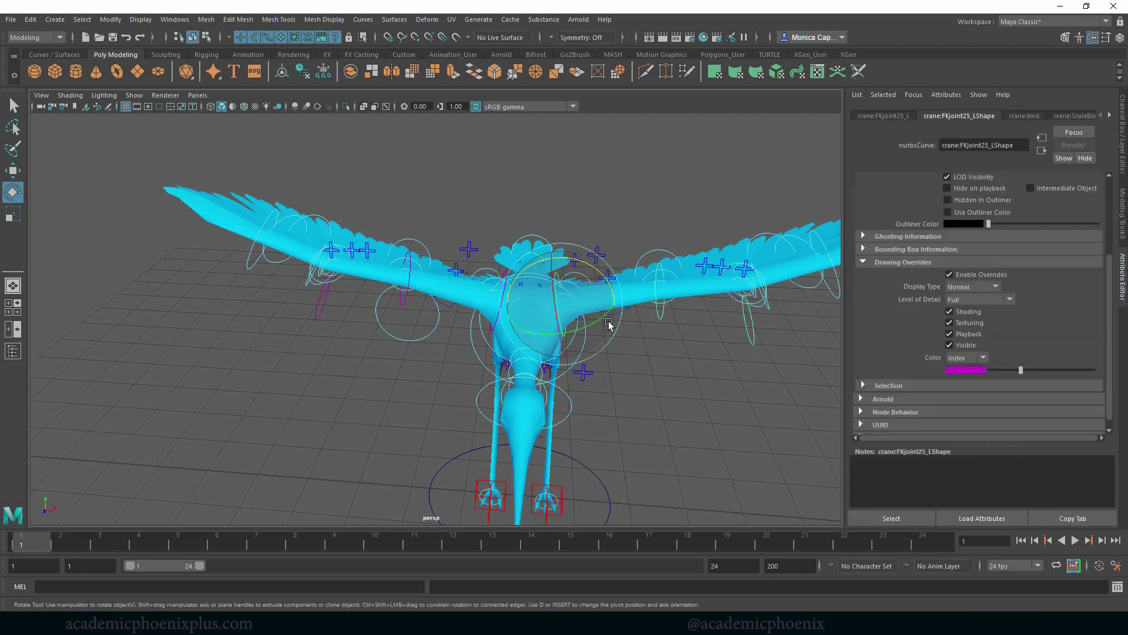
pyautogui.press('q')
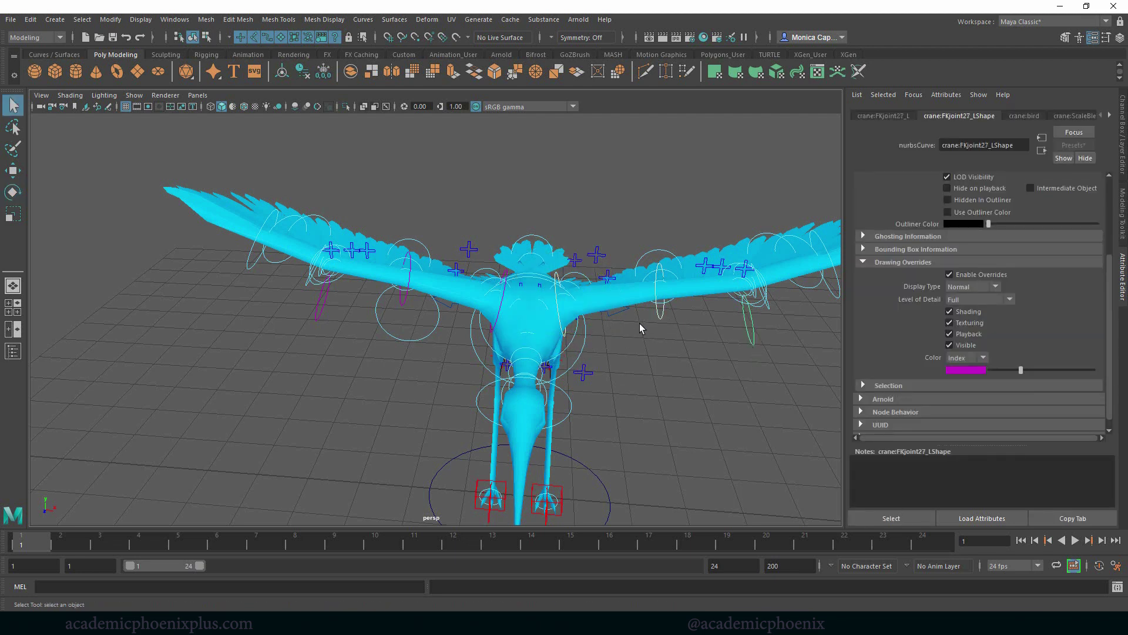
pyautogui.press('e')
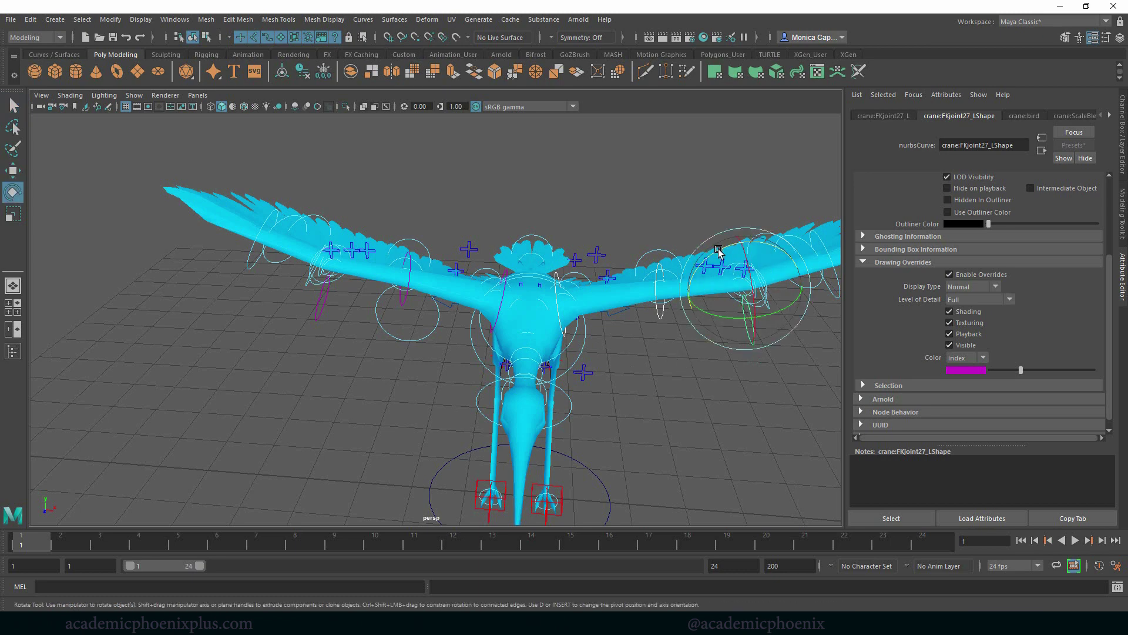
pyautogui.moveTo(728, 245); pyautogui.dragTo(673, 277)
pyautogui.click(713, 336)
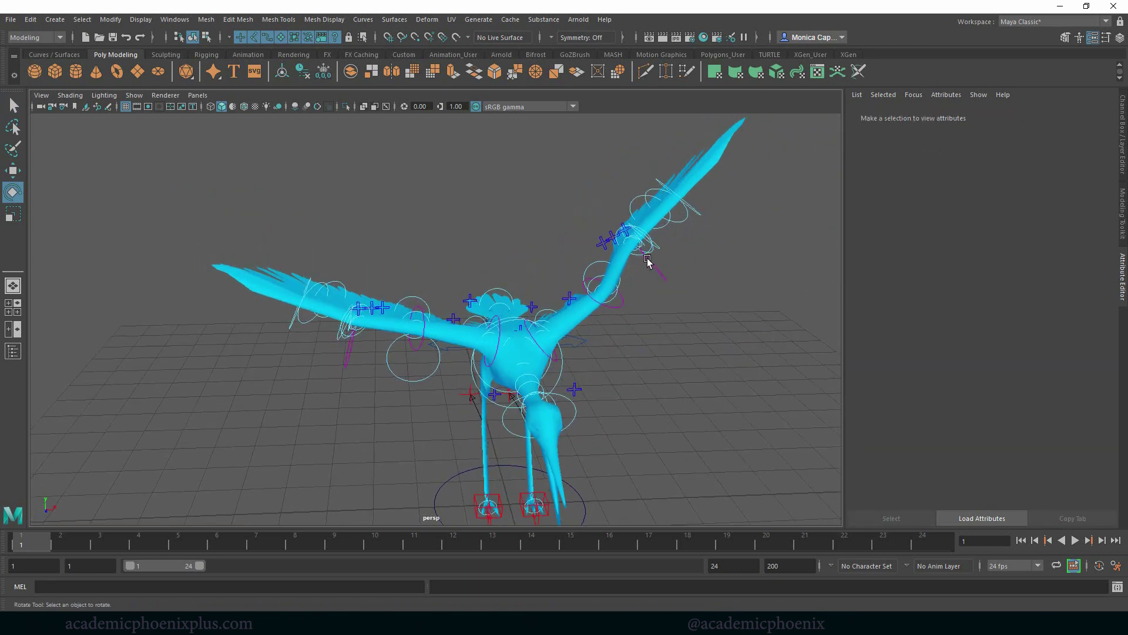
# Refine the raised left wing by rotating crane:FKjoint27_L to about -10.3 degrees in Z and adjusting crane:FKjoint25_L.
pyautogui.click(657, 265)
pyautogui.moveTo(594, 234); pyautogui.dragTo(564, 272)
pyautogui.keyDown('alt'); pyautogui.moveTo(708, 316); pyautogui.dragTo(541, 371); pyautogui.keyUp('alt')
pyautogui.click(481, 362)
pyautogui.moveTo(498, 304); pyautogui.dragTo(508, 313)
# Select crane:FKjoint25_L, crane:FKjoint26_L and crane:FKjoint27_L and key their raised pose at frames 1 and 24.
pyautogui.click(635, 367)
pyautogui.click(476, 357)
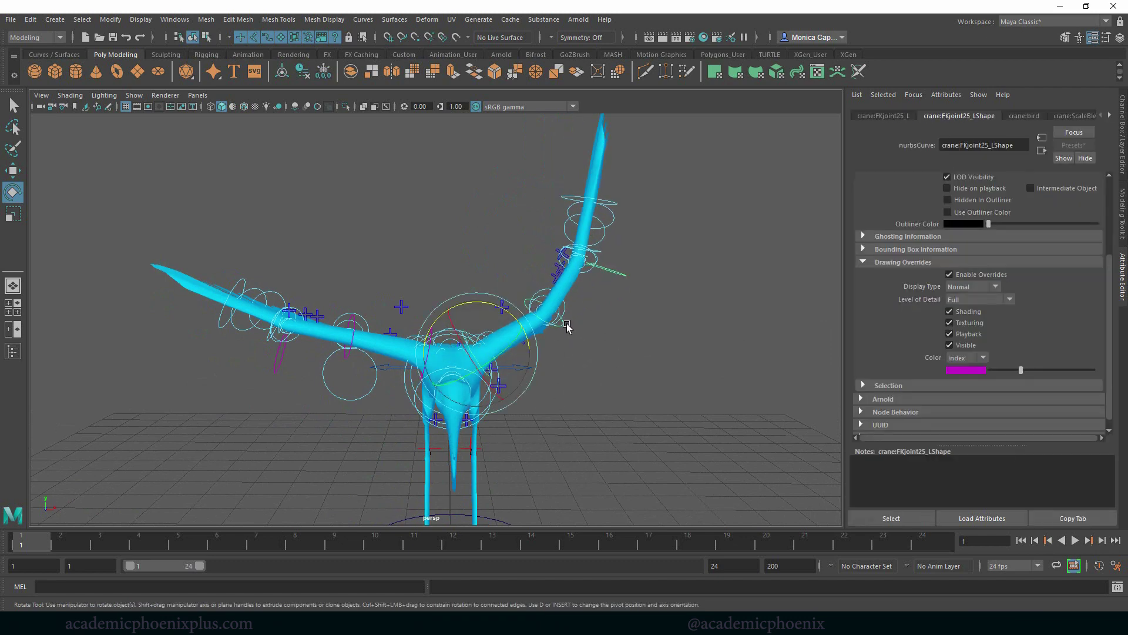
pyautogui.click(561, 324)
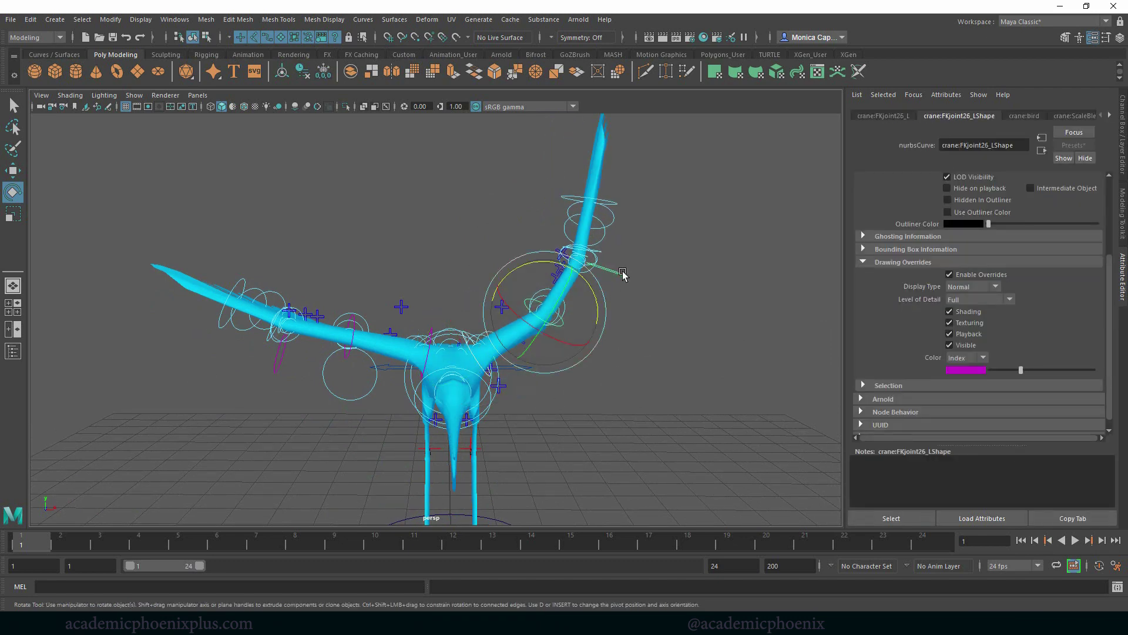
pyautogui.click(623, 274)
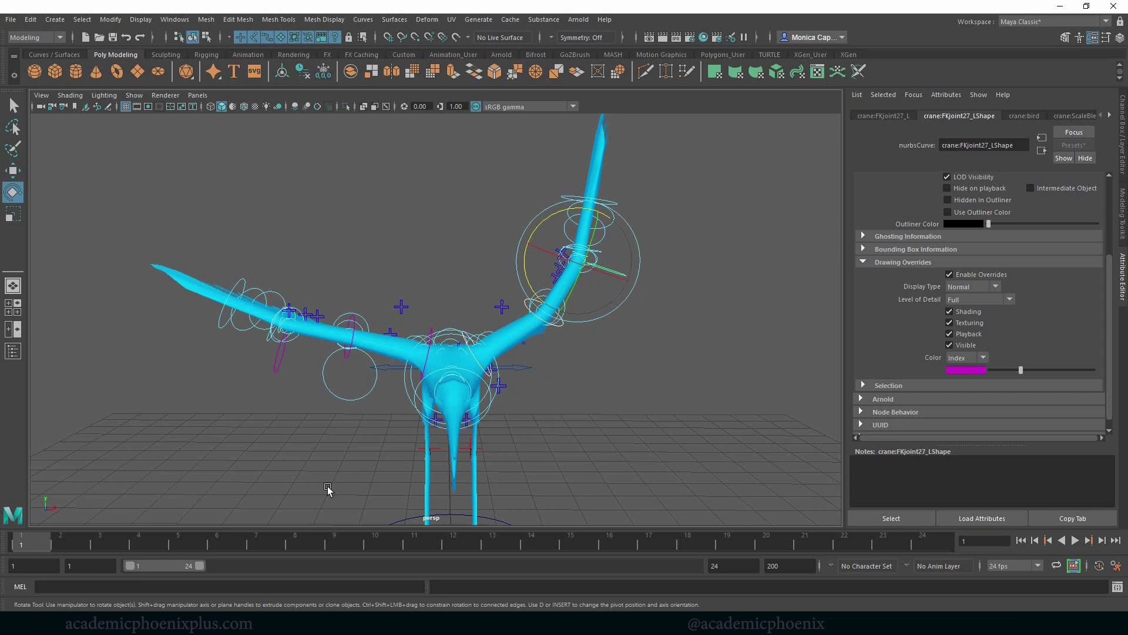
pyautogui.click(1123, 141)
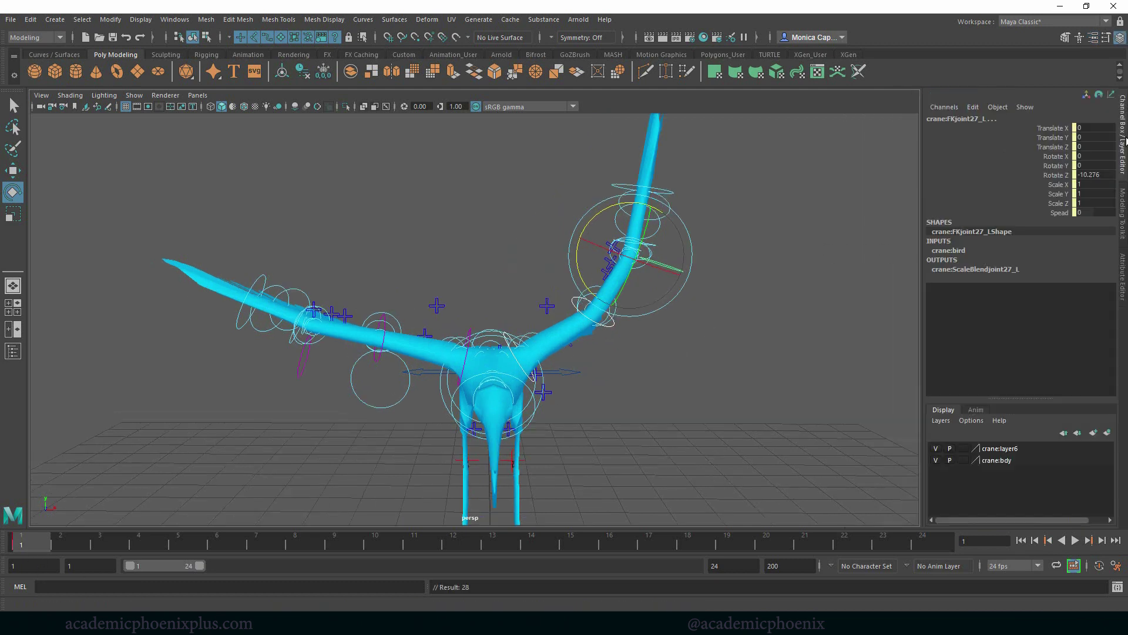
pyautogui.hotkey('alt', 'v')
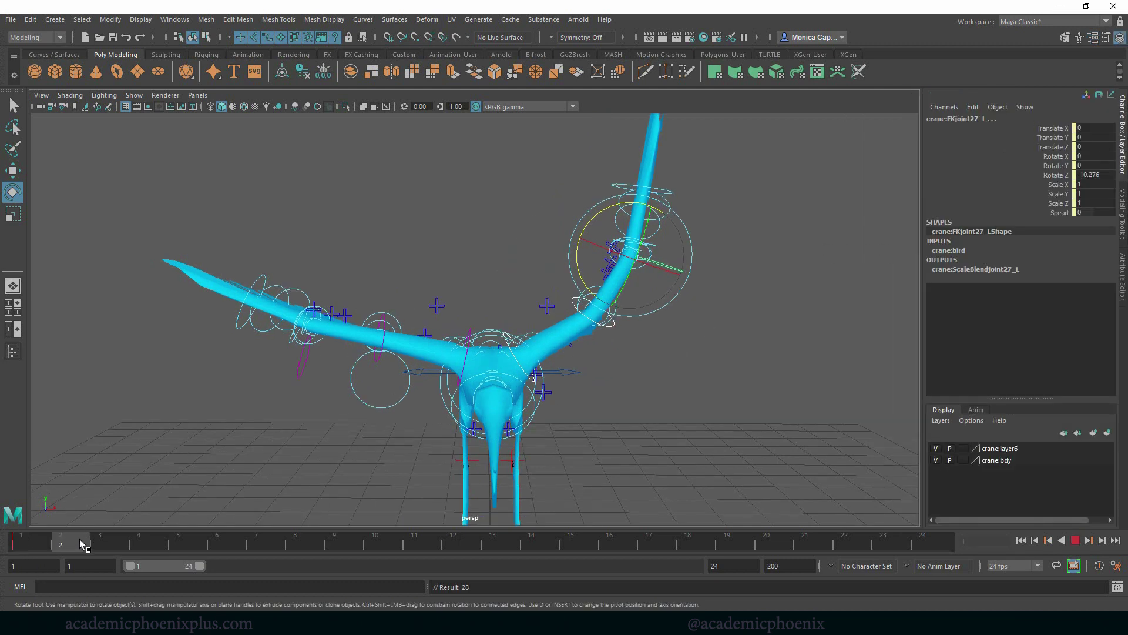
# At frame 12, rotate the three left wing controls downward and bend crane:FKjoint27_L to about 49 degrees in Z.
pyautogui.click(450, 547)
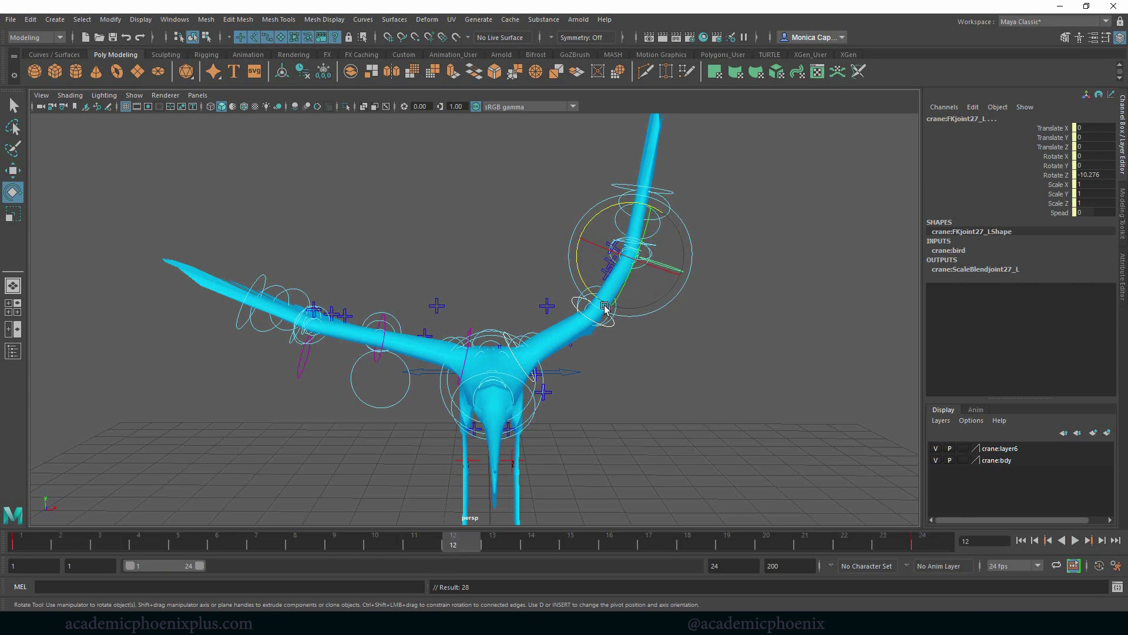
pyautogui.moveTo(606, 215); pyautogui.dragTo(499, 246)
pyautogui.click(729, 474)
pyautogui.click(671, 465)
pyautogui.moveTo(651, 372); pyautogui.dragTo(724, 441)
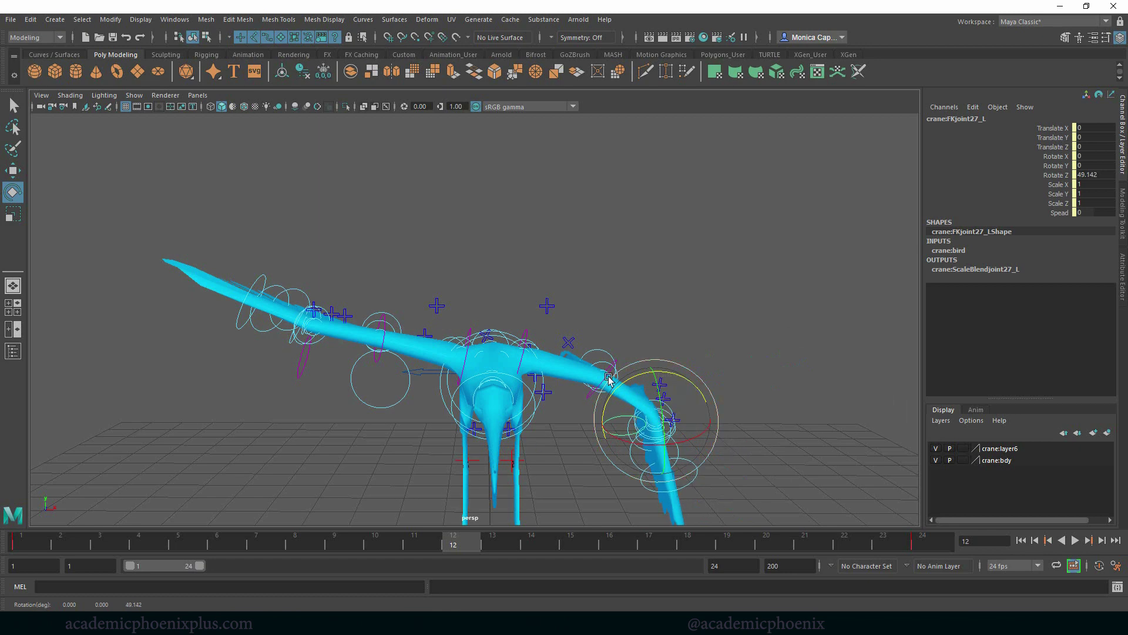
# Soften the outer bend of the lowered wing by rotating crane:FKjoint27_L to about 39 degrees in Z.
pyautogui.click(703, 309)
pyautogui.keyDown('alt'); pyautogui.moveTo(763, 313); pyautogui.dragTo(600, 325); pyautogui.keyUp('alt')
pyautogui.click(574, 336)
pyautogui.click(671, 338)
pyautogui.click(584, 384)
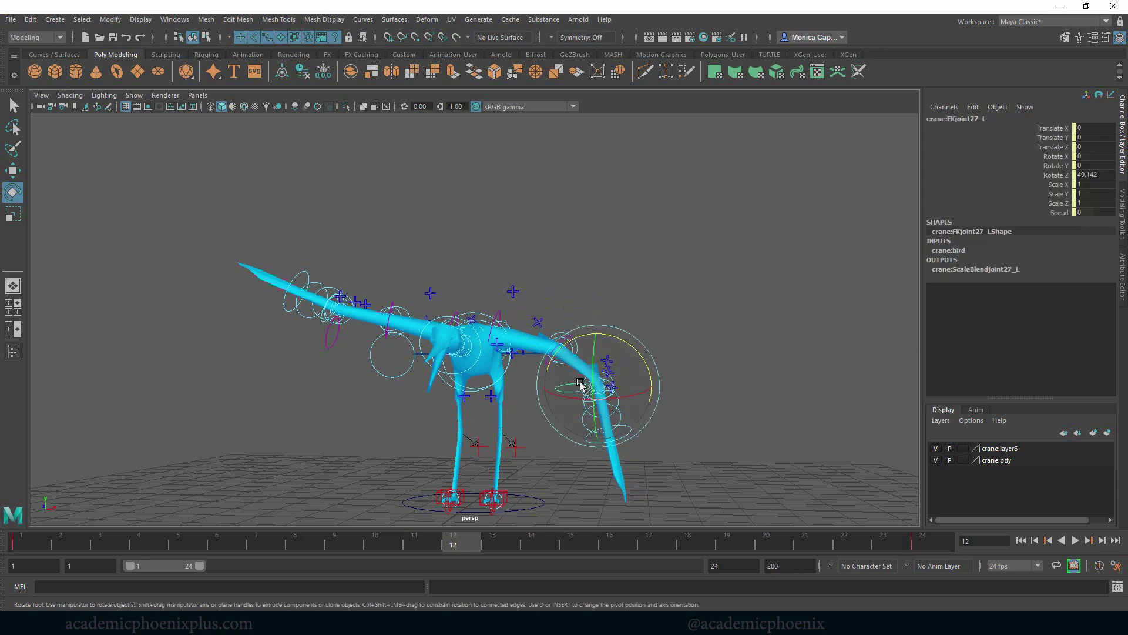
pyautogui.moveTo(640, 353); pyautogui.dragTo(629, 346)
pyautogui.click(617, 335)
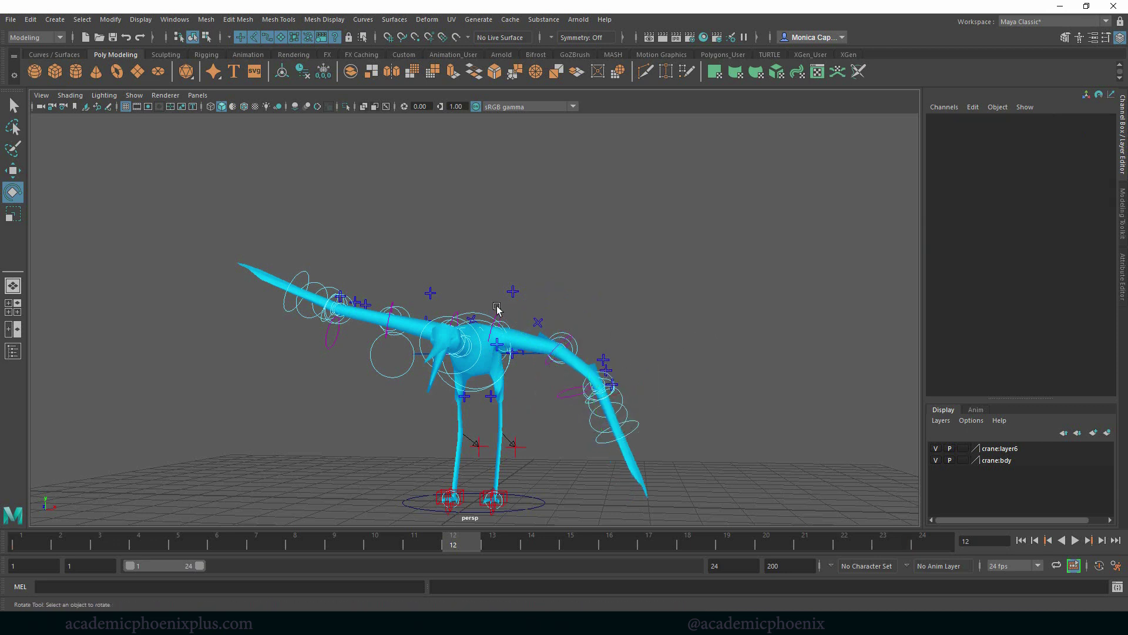
# Select the three magenta left wing controls, key the lowered pose at frame 12, and play the animation.
pyautogui.click(574, 322)
pyautogui.press('q')
pyautogui.keyDown('shift'); pyautogui.click(566, 337); pyautogui.keyUp('shift')
pyautogui.keyDown('shift'); pyautogui.click(576, 395); pyautogui.keyUp('shift')
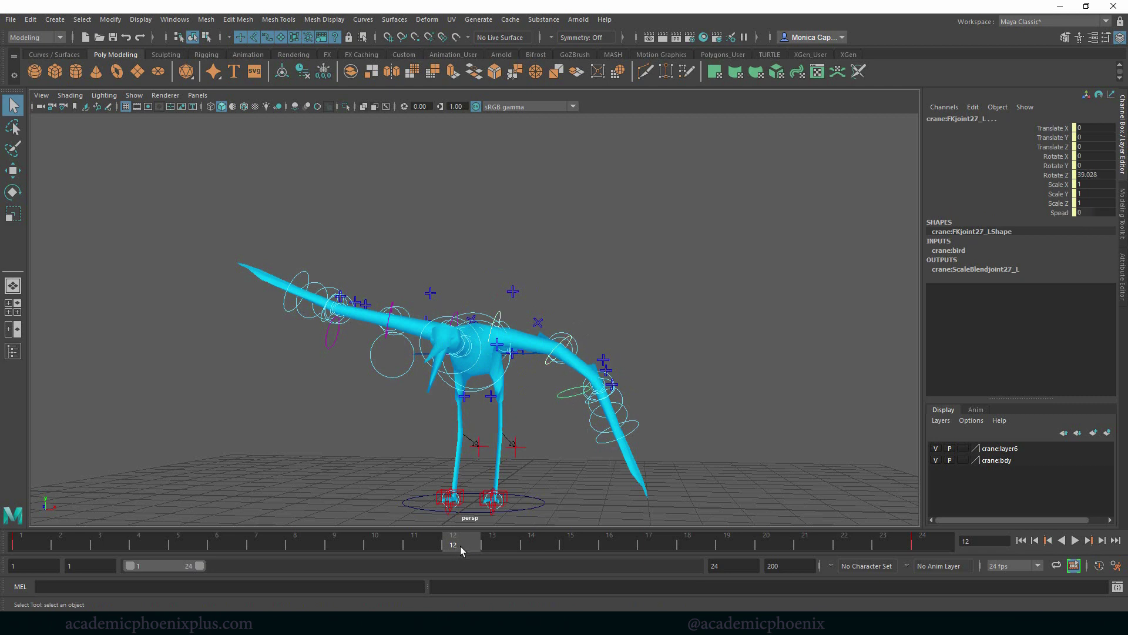
pyautogui.press('s')
pyautogui.hotkey('alt', 'v')
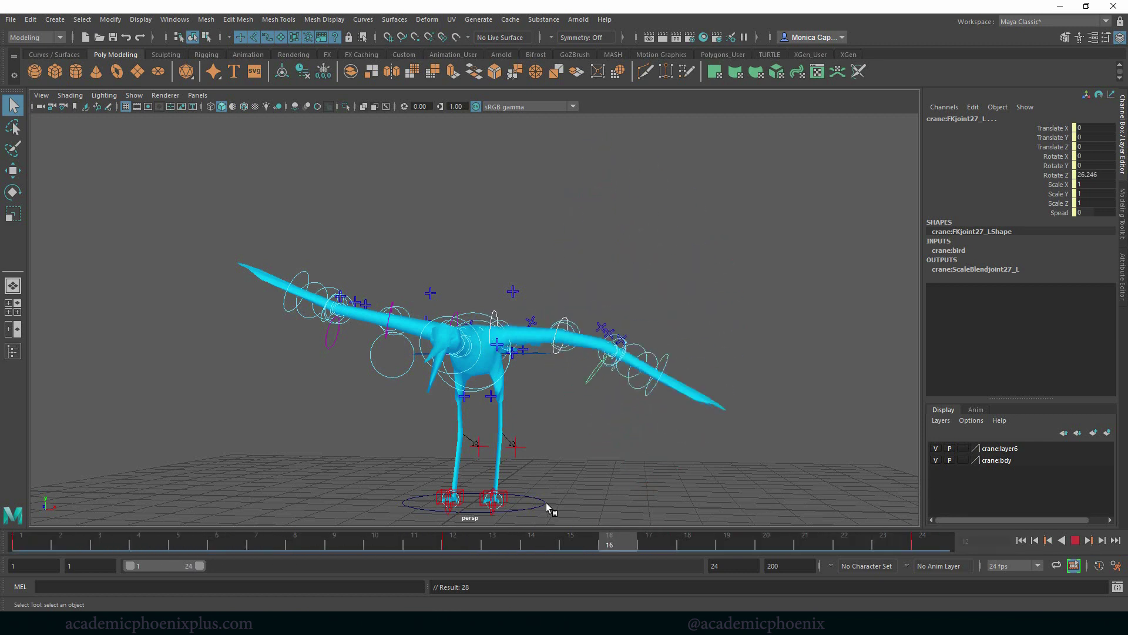
# Stop playback and, at frame 1, copy the Z rotation 19.943 from crane:FKjoint25_L to crane:FKjoint25_R.
pyautogui.hotkey('alt', 'v')
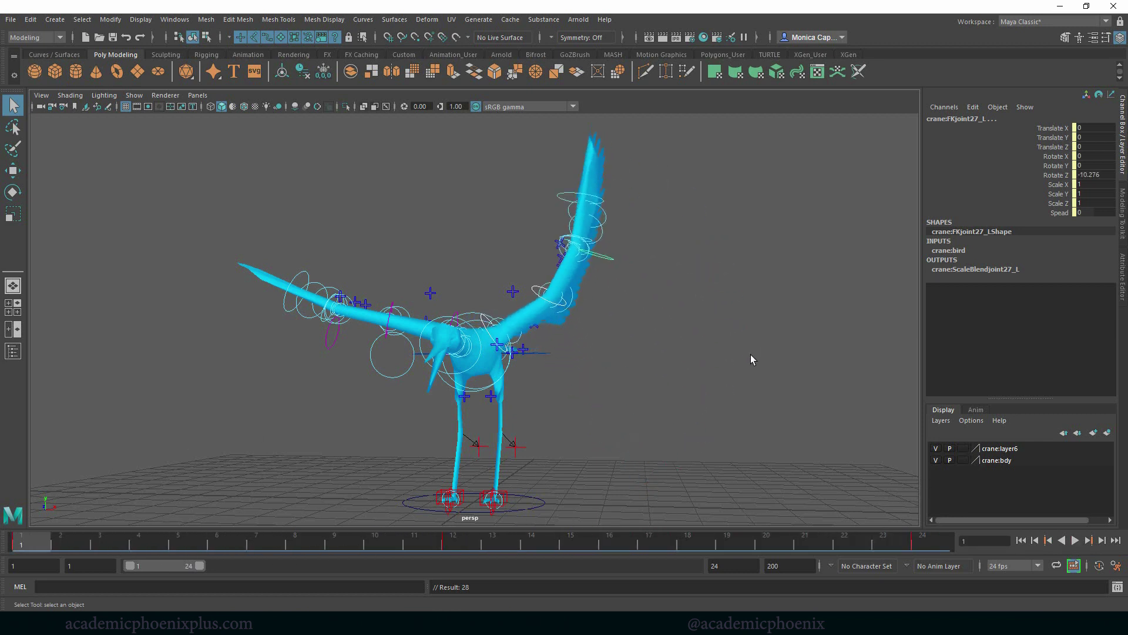
pyautogui.click(751, 356)
pyautogui.click(482, 317)
pyautogui.keyDown('alt'); pyautogui.moveTo(615, 259); pyautogui.dragTo(656, 300, button='right'); pyautogui.keyUp('alt')
pyautogui.keyDown('alt'); pyautogui.moveTo(625, 290); pyautogui.dragTo(697, 350); pyautogui.keyUp('alt')
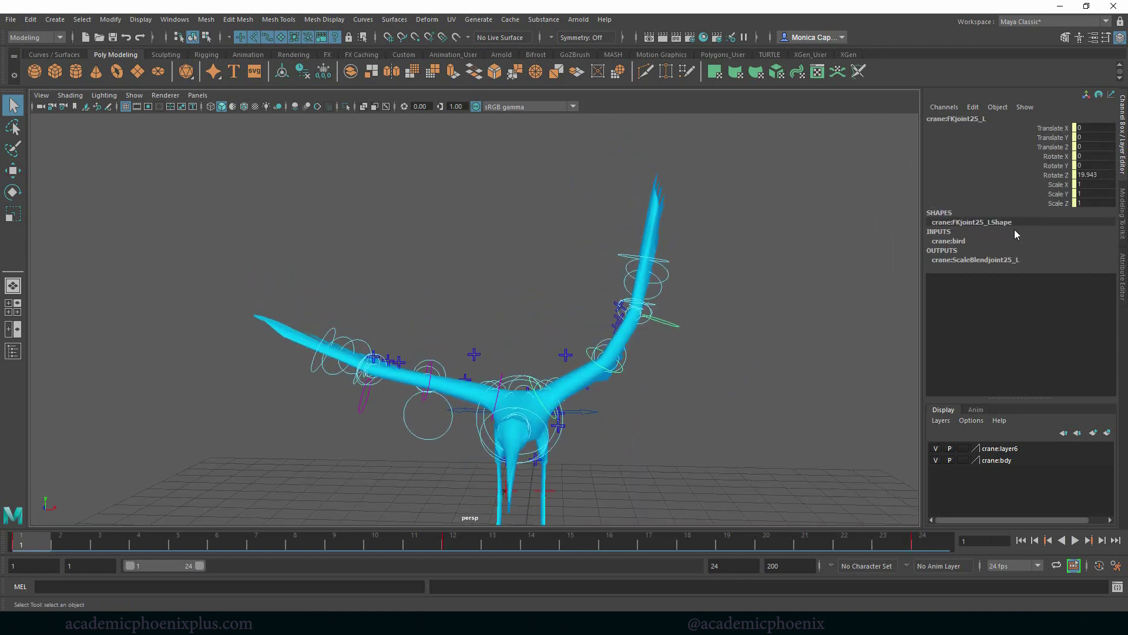
pyautogui.doubleClick(1098, 175)
pyautogui.click(648, 443)
pyautogui.click(500, 379)
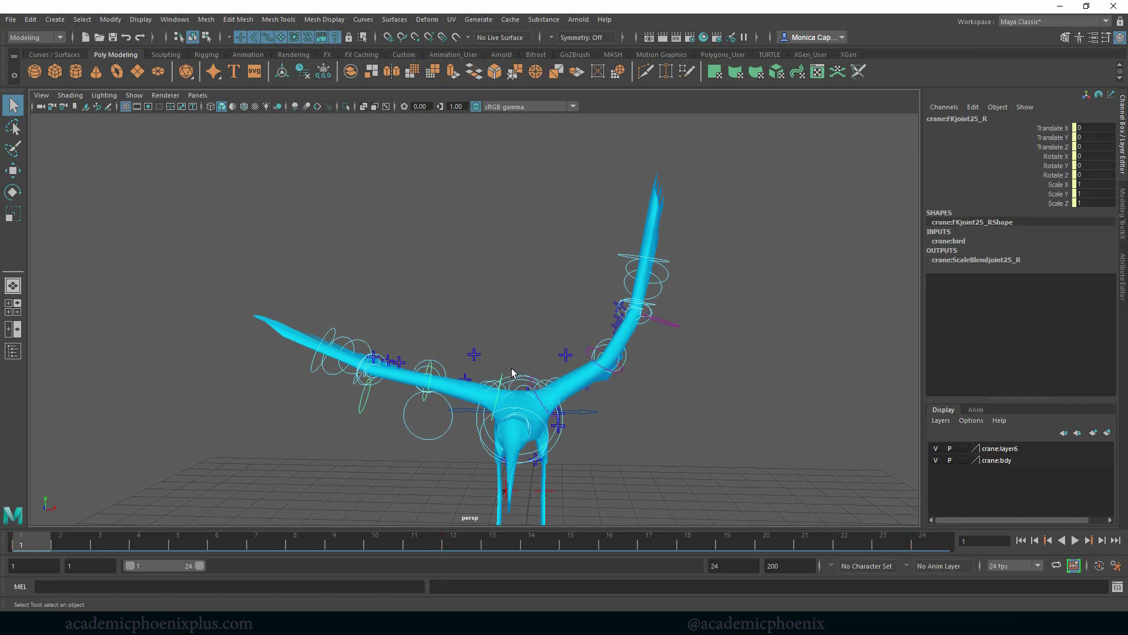
pyautogui.click(533, 393)
pyautogui.click(501, 388)
pyautogui.doubleClick(1089, 172)
pyautogui.press('Return')
pyautogui.click(1059, 176)
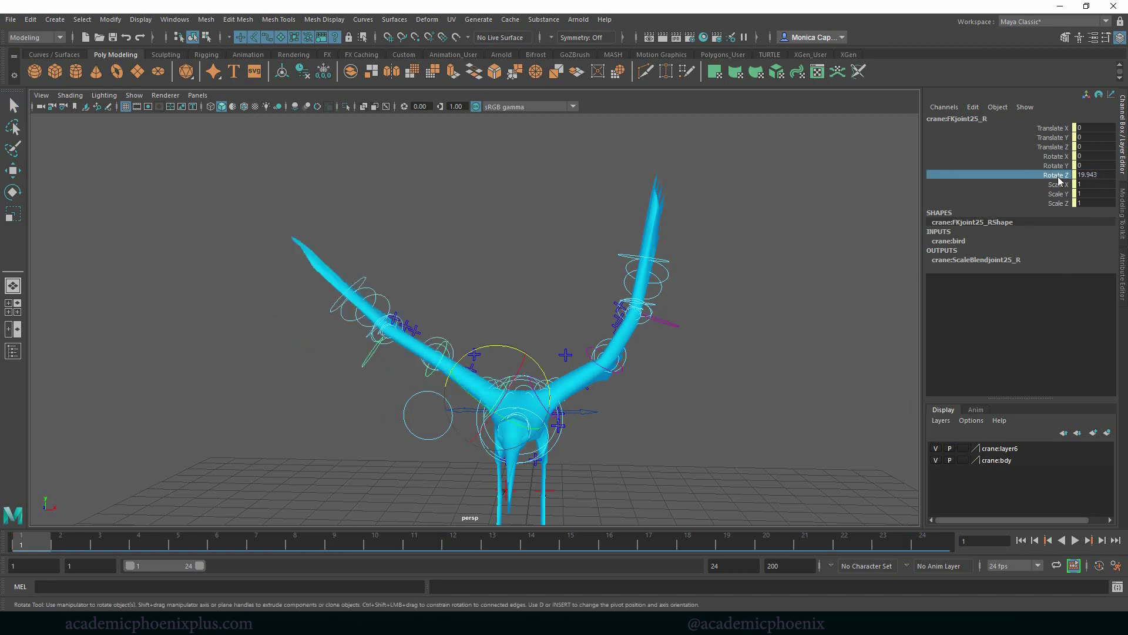
# Copy the Z rotation 27.899 from the left middle wing control to crane:FKjoint26_R.
pyautogui.press('q')
pyautogui.click(585, 351)
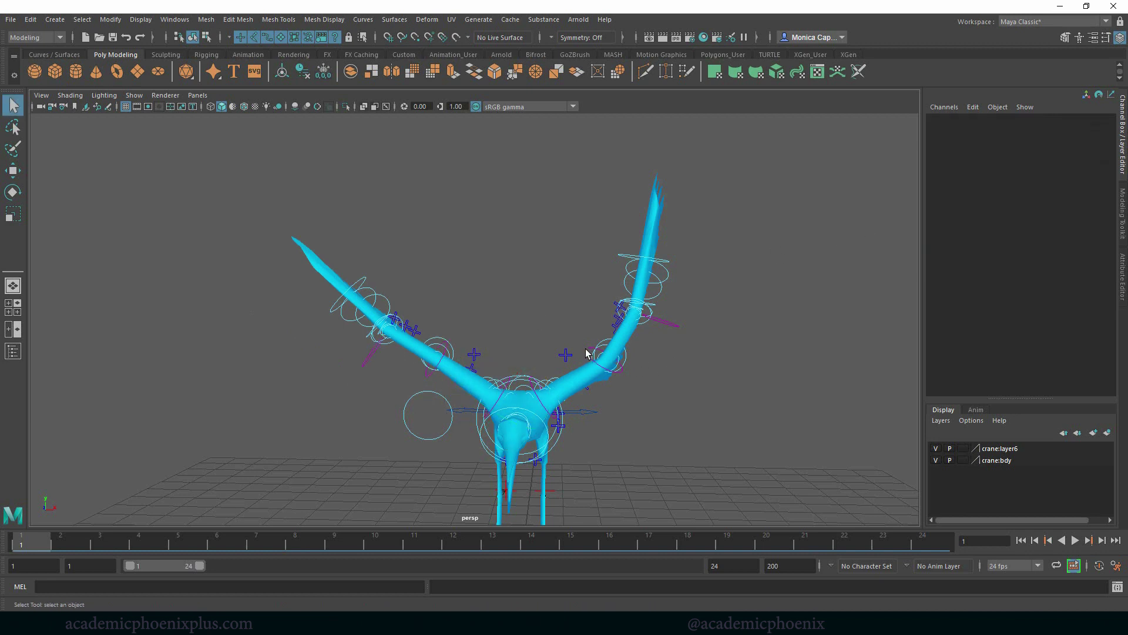
pyautogui.click(587, 353)
pyautogui.doubleClick(1093, 175)
pyautogui.hotkey('ctrl', 'c')
pyautogui.click(843, 376)
pyautogui.click(429, 377)
pyautogui.doubleClick(1090, 175)
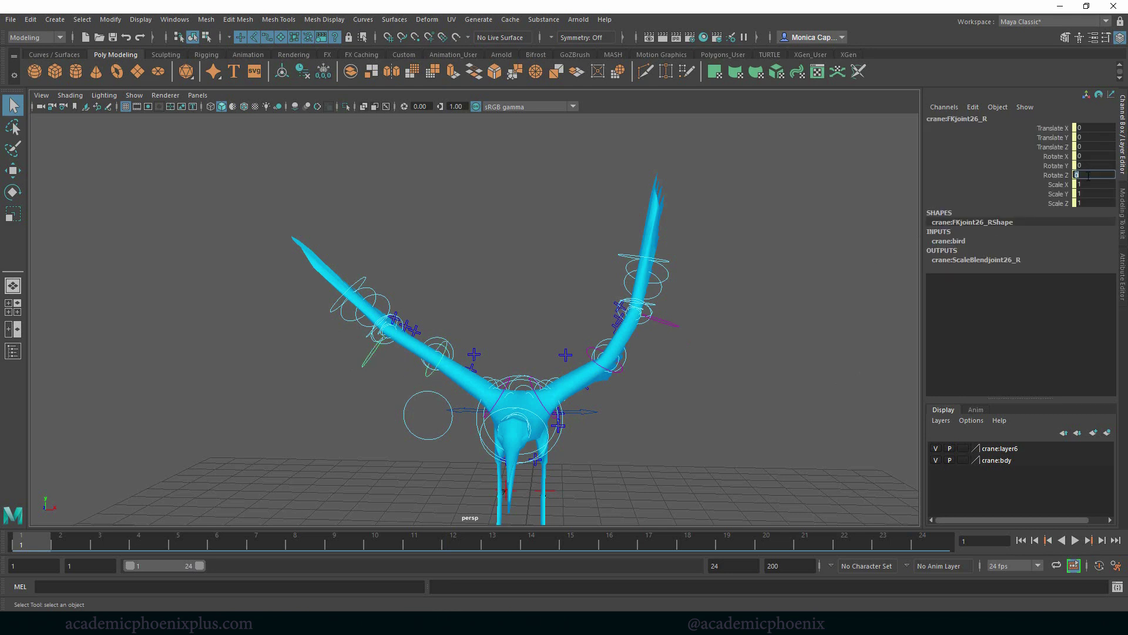
pyautogui.hotkey('ctrl', 'v')
pyautogui.press('Return')
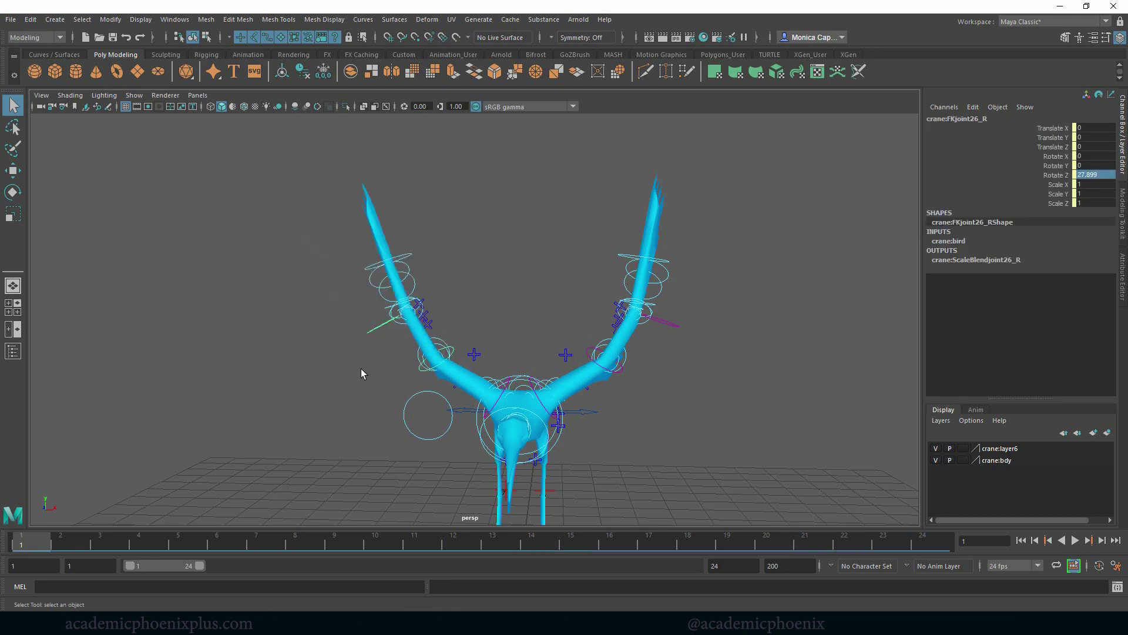
# Give crane:FKjoint27_R the same Z rotation as crane:FKjoint27_L, -10.276.
pyautogui.click(669, 333)
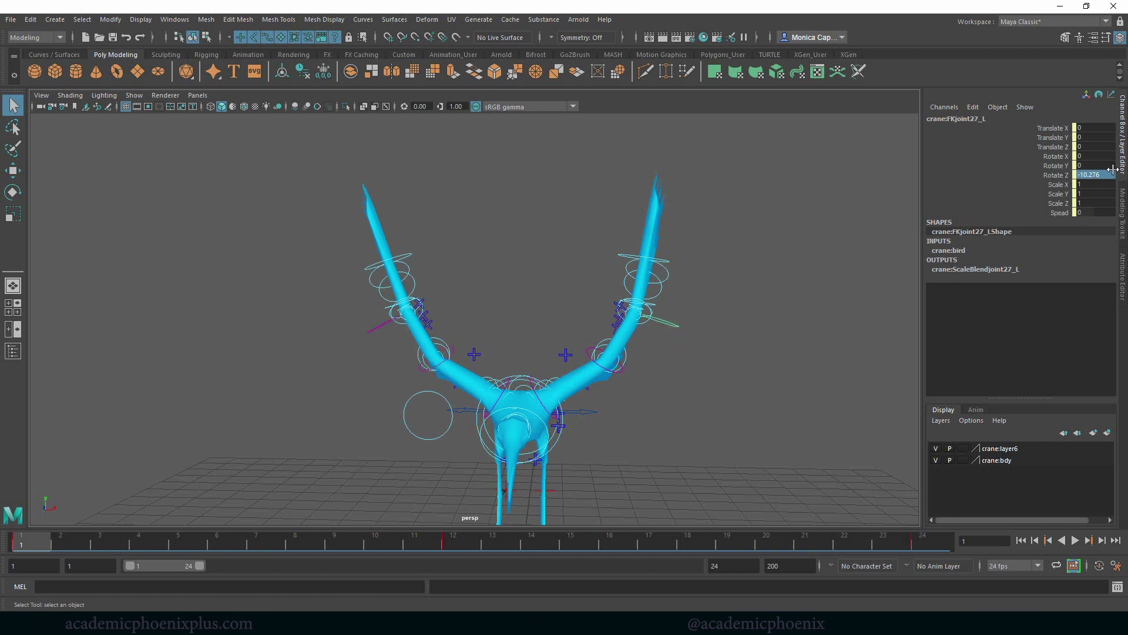
pyautogui.click(607, 367)
pyautogui.click(372, 324)
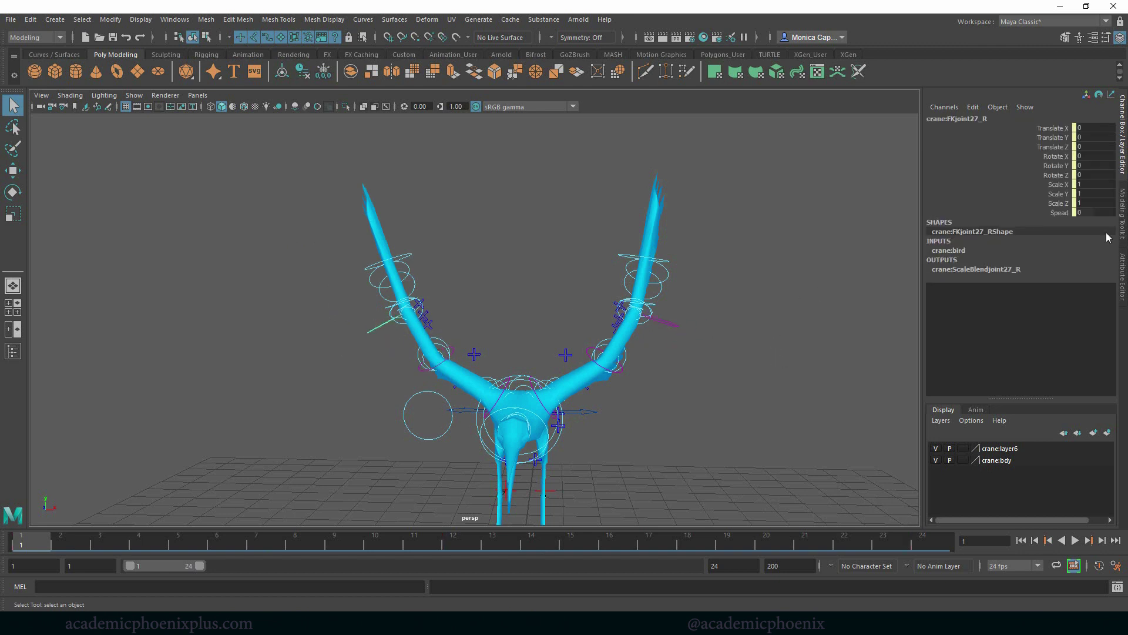
pyautogui.click(1099, 175)
pyautogui.write('-10.276')
pyautogui.press('Return')
pyautogui.click(732, 379)
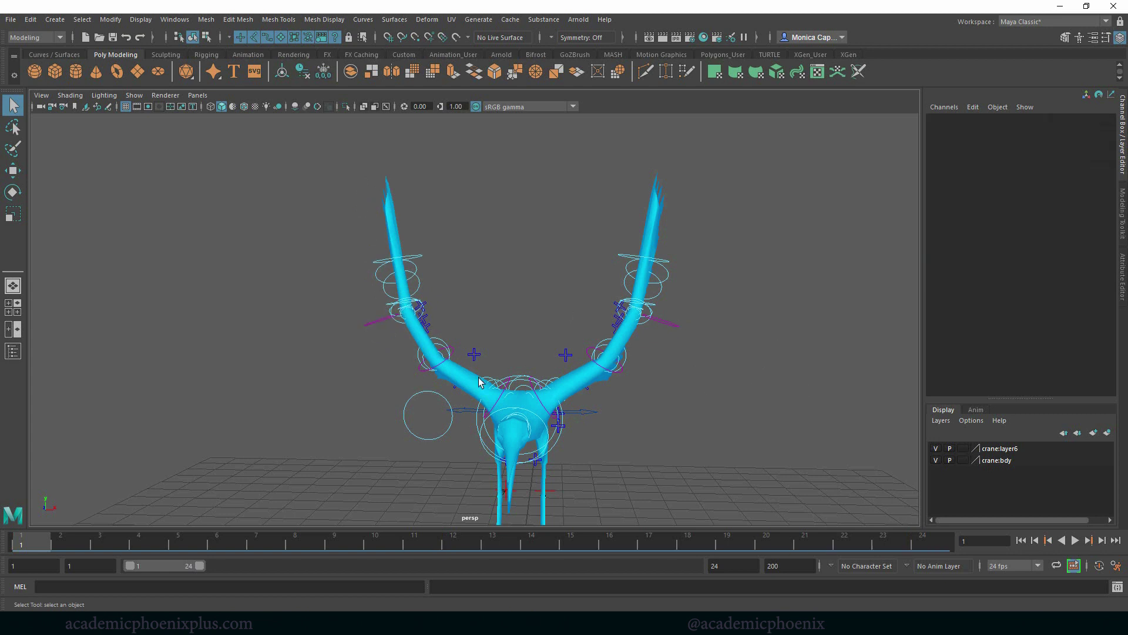
# Select crane:FKjoint27_R, crane:FKjoint26_R and crane:FKjoint25_R and key their raised pose at frames 1 and 24.
pyautogui.click(374, 323)
pyautogui.click(419, 372)
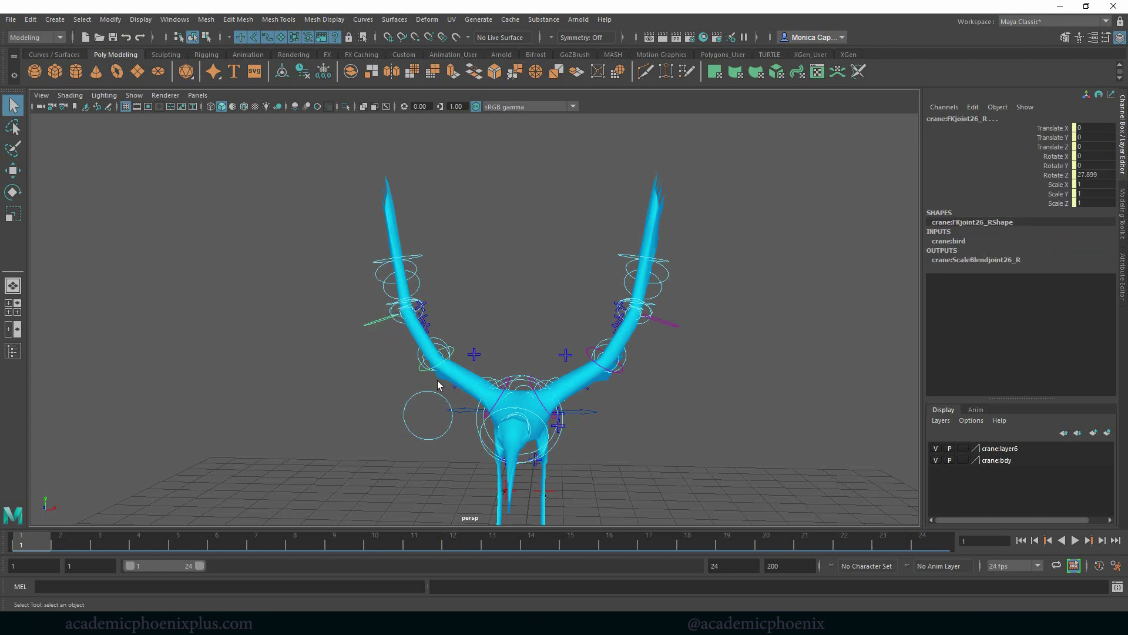
pyautogui.click(501, 400)
pyautogui.press('s')
pyautogui.click(902, 541)
pyautogui.click(930, 539)
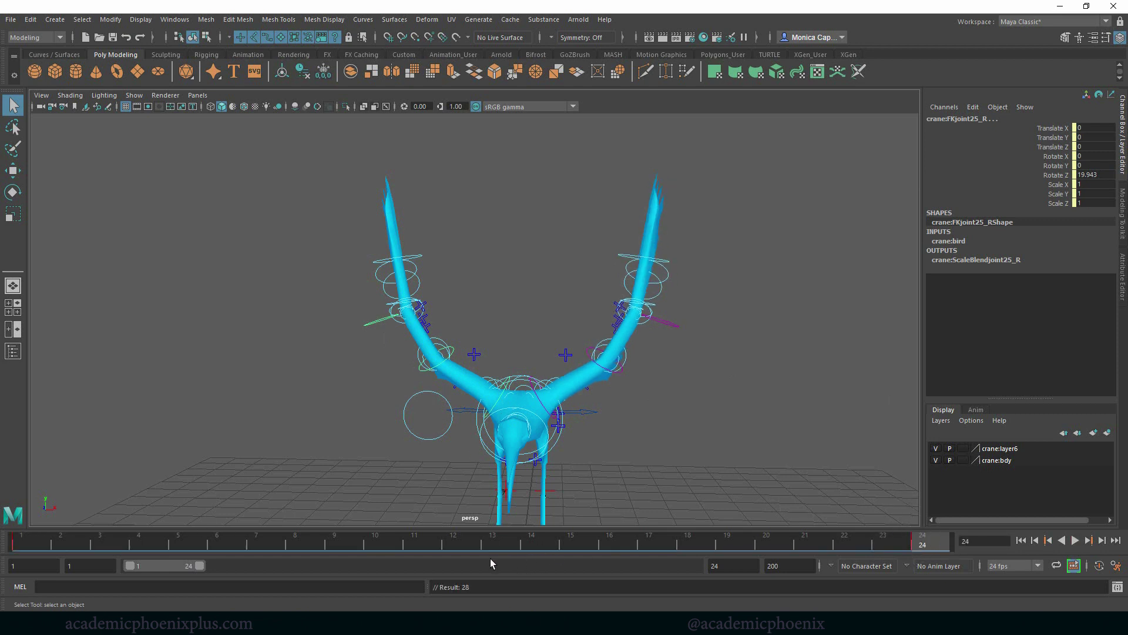
# At frame 12, rotate the three right wing controls down until crane:FKjoint25_R reaches -36.231 in Z, and bend crane:FKjoint27_R downward.
pyautogui.click(458, 547)
pyautogui.press('e')
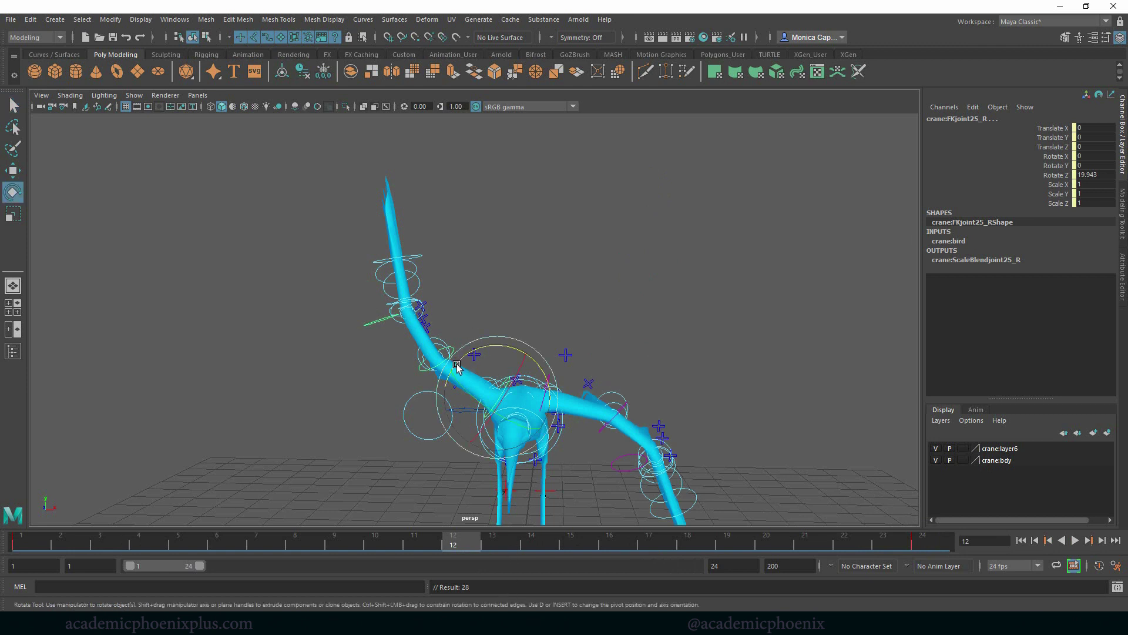
pyautogui.moveTo(504, 353); pyautogui.dragTo(445, 351)
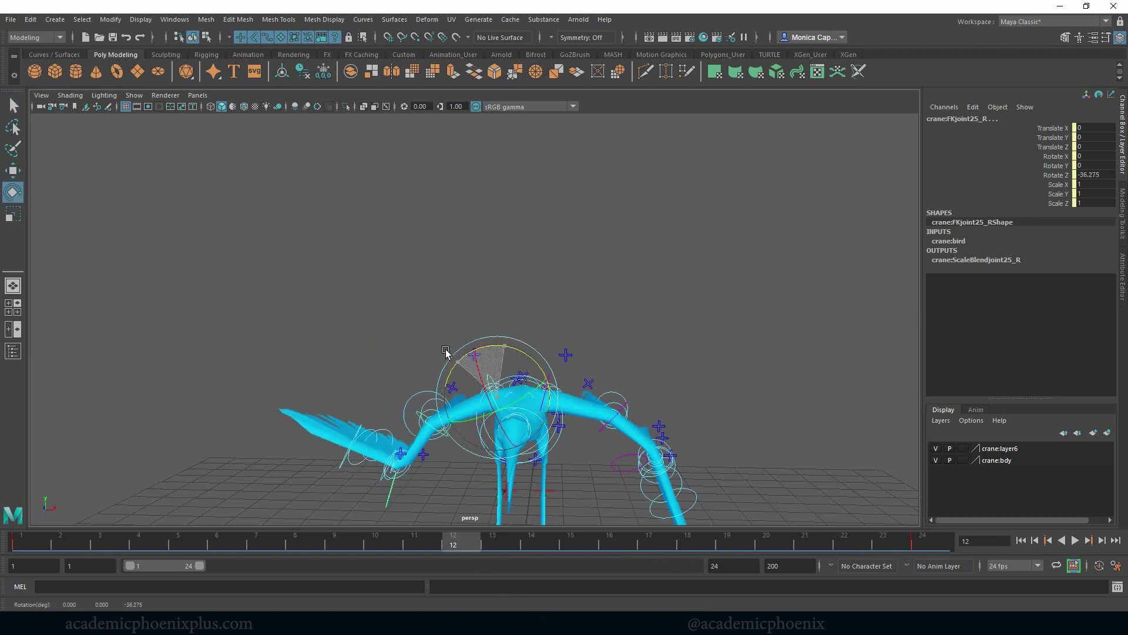
pyautogui.click(365, 302)
pyautogui.click(390, 499)
pyautogui.moveTo(445, 436); pyautogui.dragTo(358, 421)
pyautogui.click(746, 432)
# Copy the Z rotation 39.028 from crane:FKjoint27_L to crane:FKjoint27_R at frame 12.
pyautogui.click(618, 473)
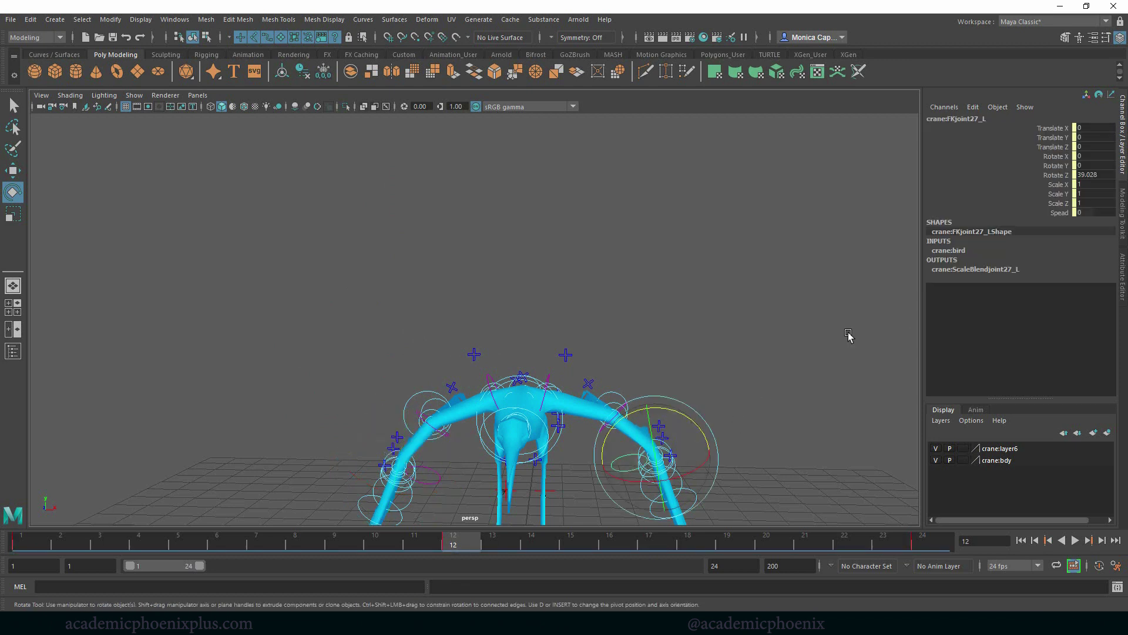
pyautogui.click(617, 343)
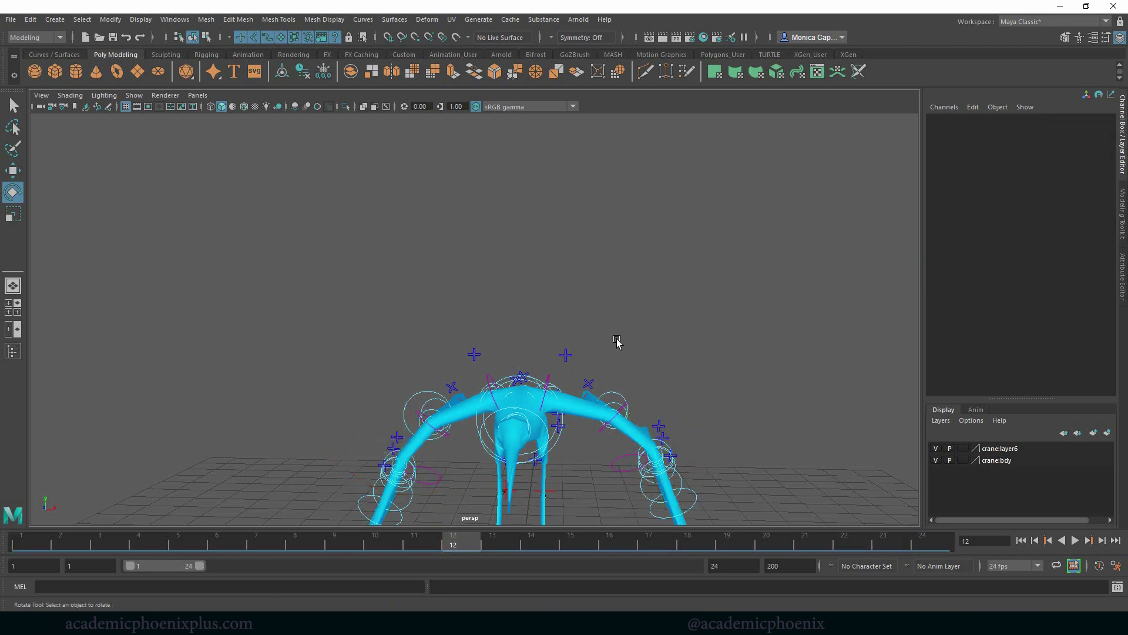
pyautogui.click(430, 483)
pyautogui.click(1099, 174)
pyautogui.write('39.028')
pyautogui.press('Return')
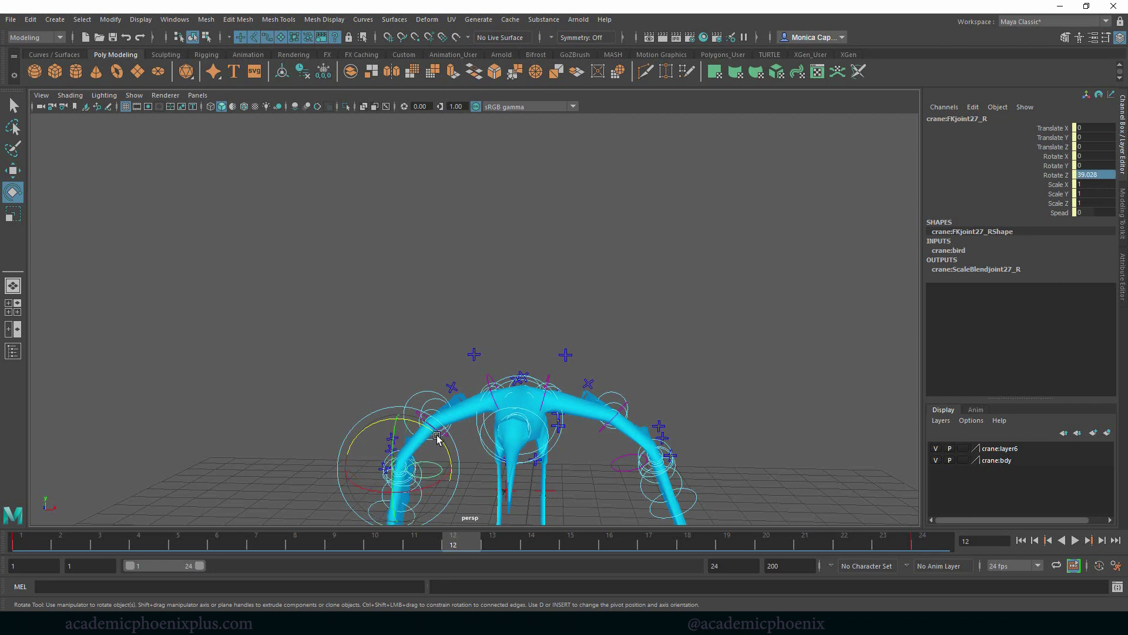
# Rotate crane:FKjoint27_R to about 30 degrees in Z to open the lowered right wing tip outward.
pyautogui.moveTo(420, 443); pyautogui.dragTo(469, 461, button='middle')
pyautogui.press('s')
pyautogui.click(509, 322)
# Compare the middle and outer controls of both lowered wings and fine-tune the rotation of crane:FKjoint26_R.
pyautogui.click(453, 438)
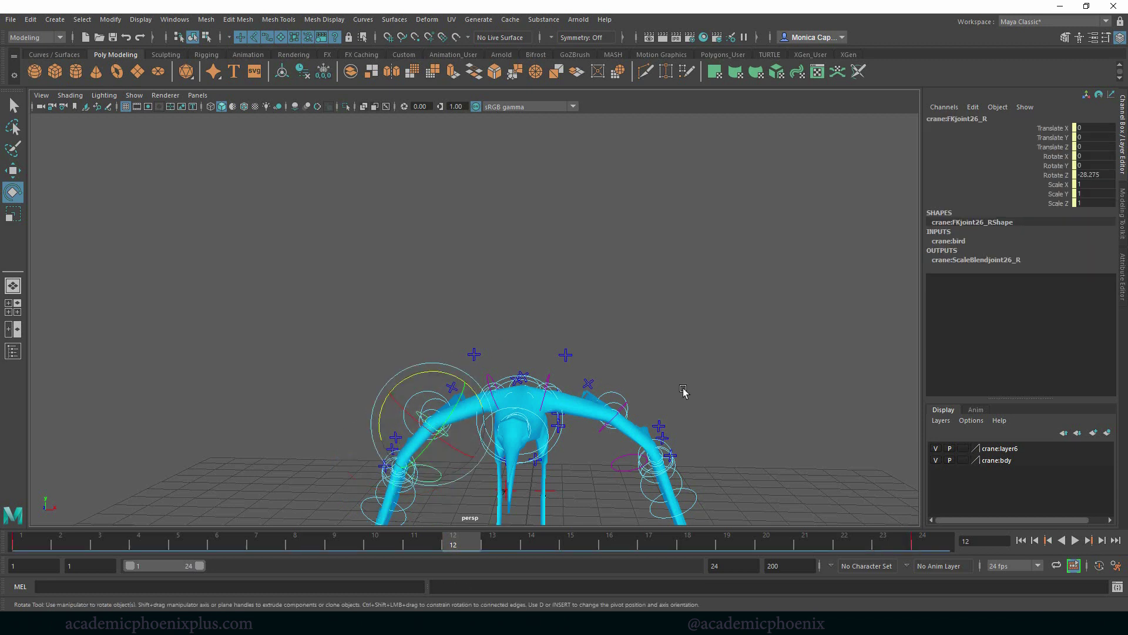
pyautogui.click(616, 470)
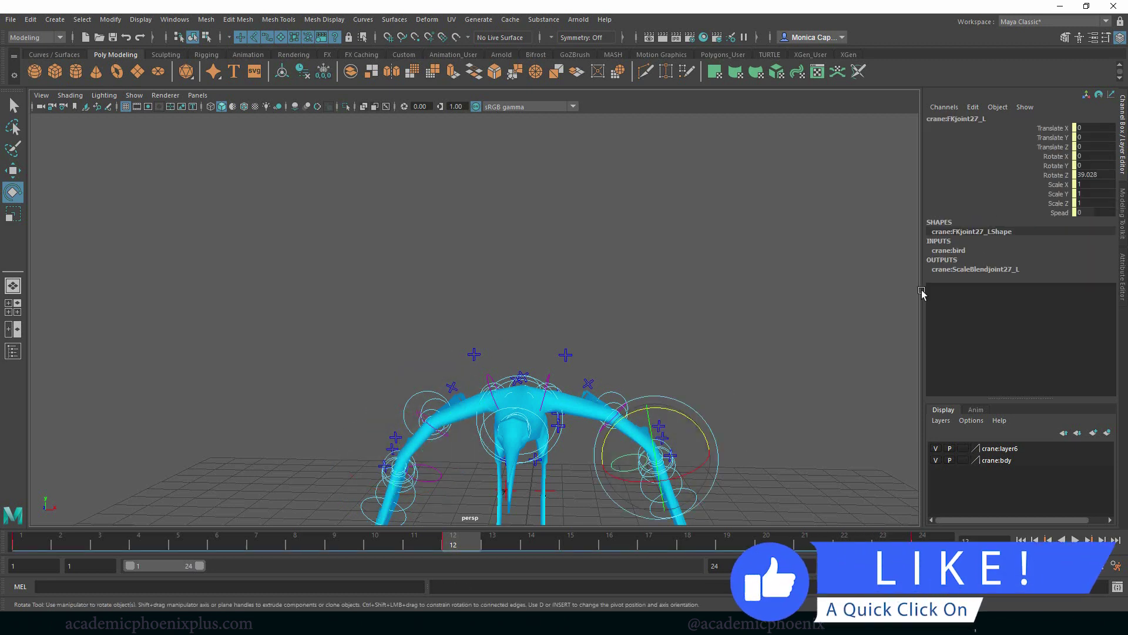
pyautogui.click(444, 435)
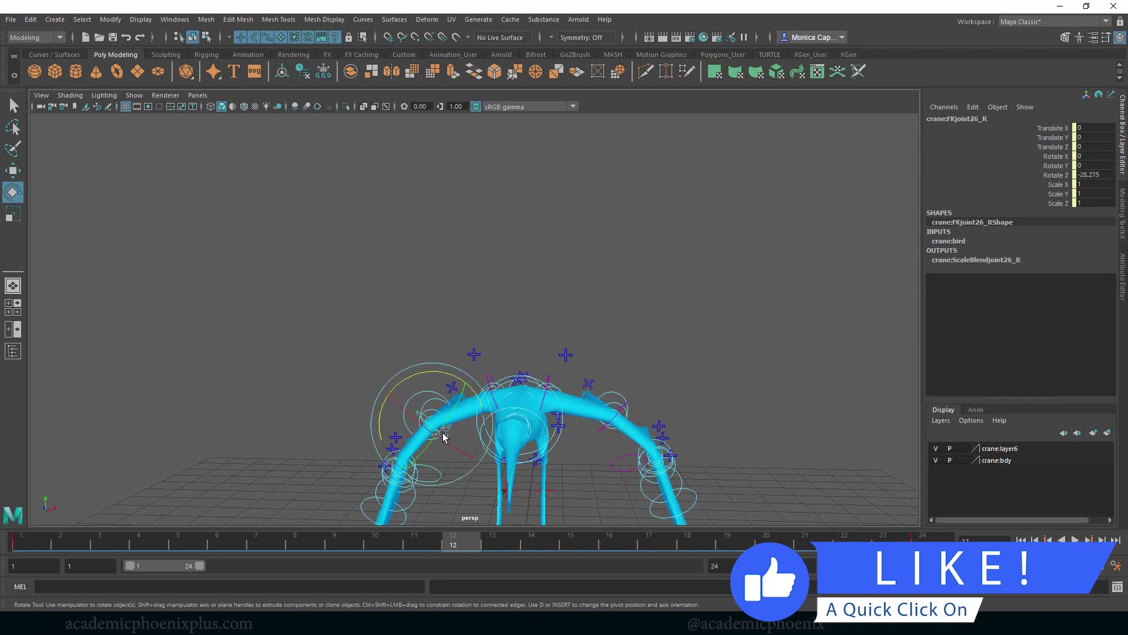
pyautogui.click(616, 476)
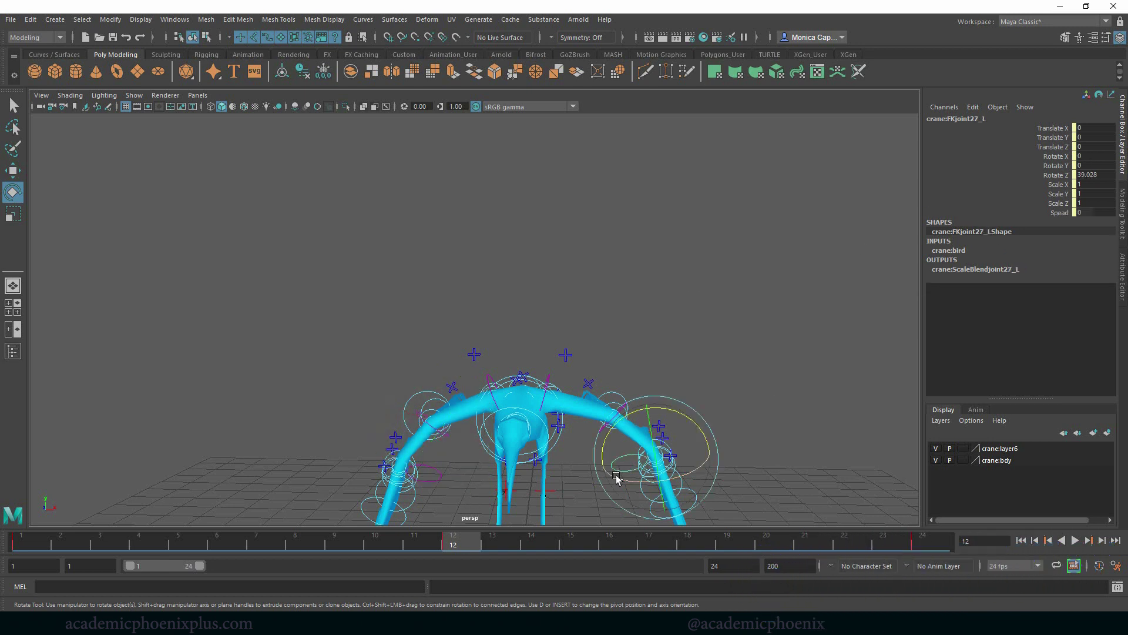
pyautogui.click(456, 449)
pyautogui.click(452, 383)
pyautogui.moveTo(453, 383); pyautogui.dragTo(482, 419)
pyautogui.click(503, 376)
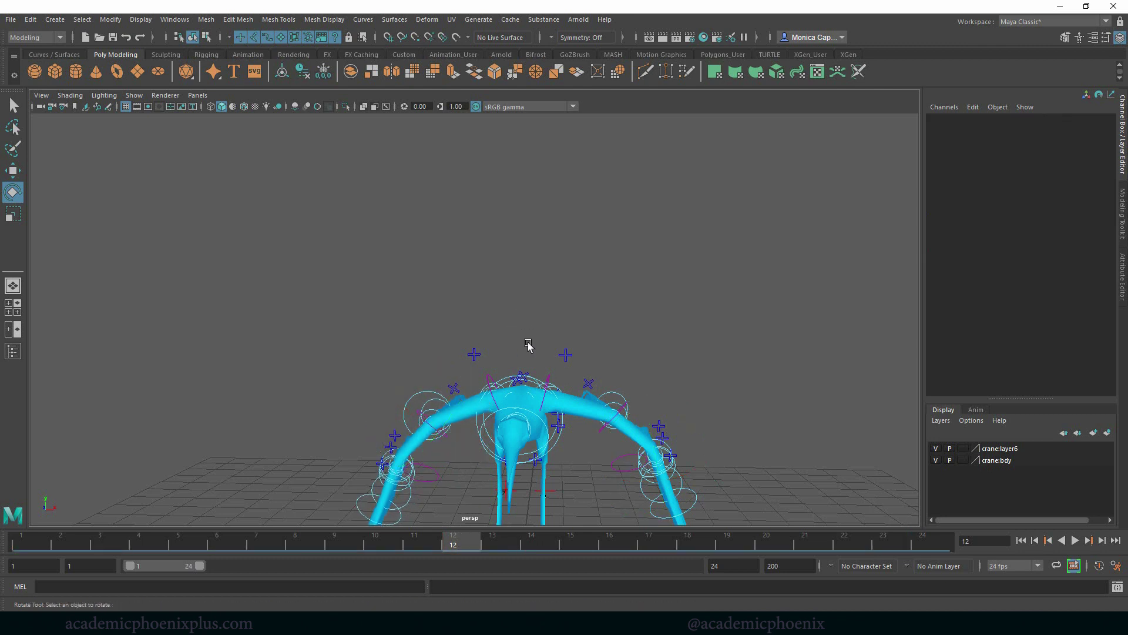
# Compare the inner controls of both wings and rotate crane:FKjoint25_R to -34.353 in Z.
pyautogui.click(485, 382)
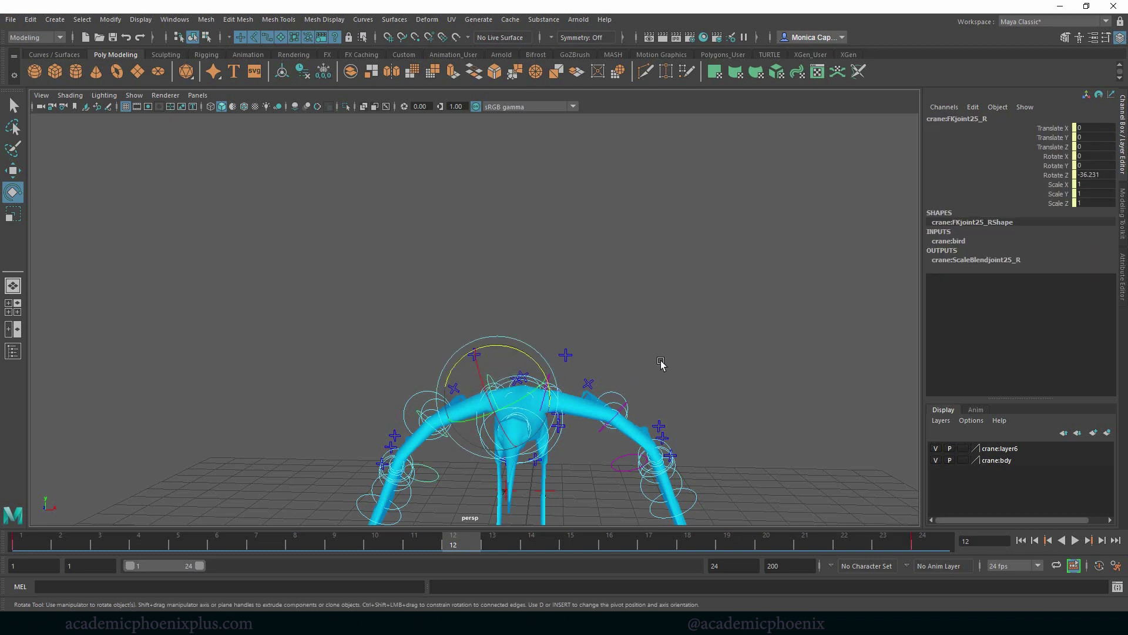
pyautogui.click(646, 351)
pyautogui.click(548, 376)
pyautogui.click(556, 318)
pyautogui.click(486, 378)
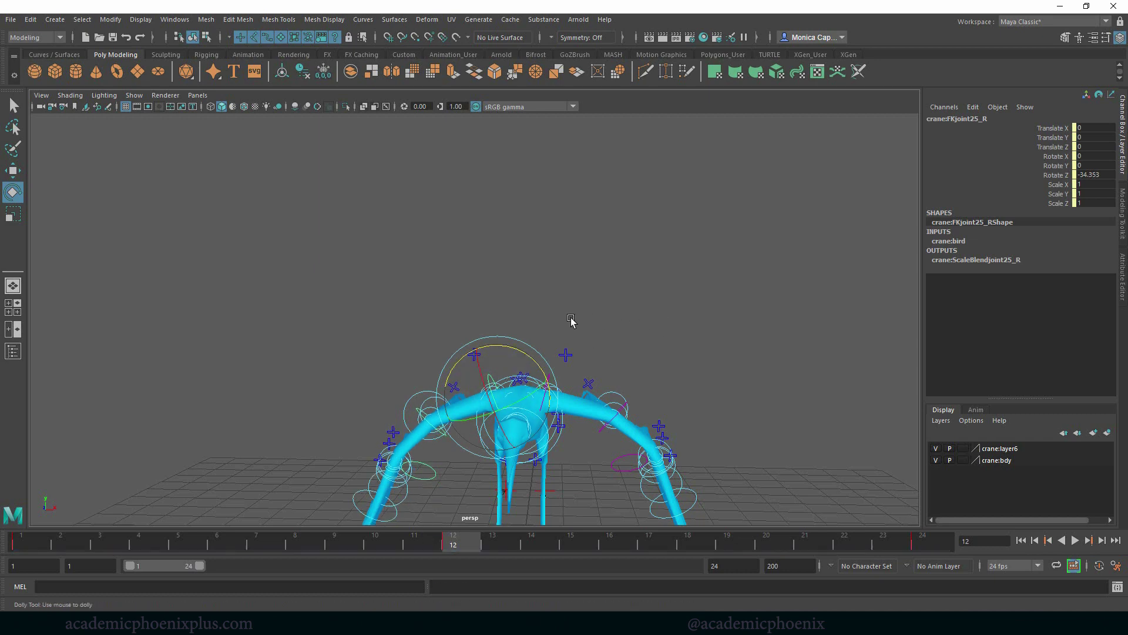
# Select the three right wing controls and key their lowered pose at frame 12.
pyautogui.keyDown('alt'); pyautogui.moveTo(552, 315); pyautogui.dragTo(434, 421); pyautogui.keyUp('alt')
pyautogui.click(458, 434)
pyautogui.click(442, 413)
pyautogui.press('q')
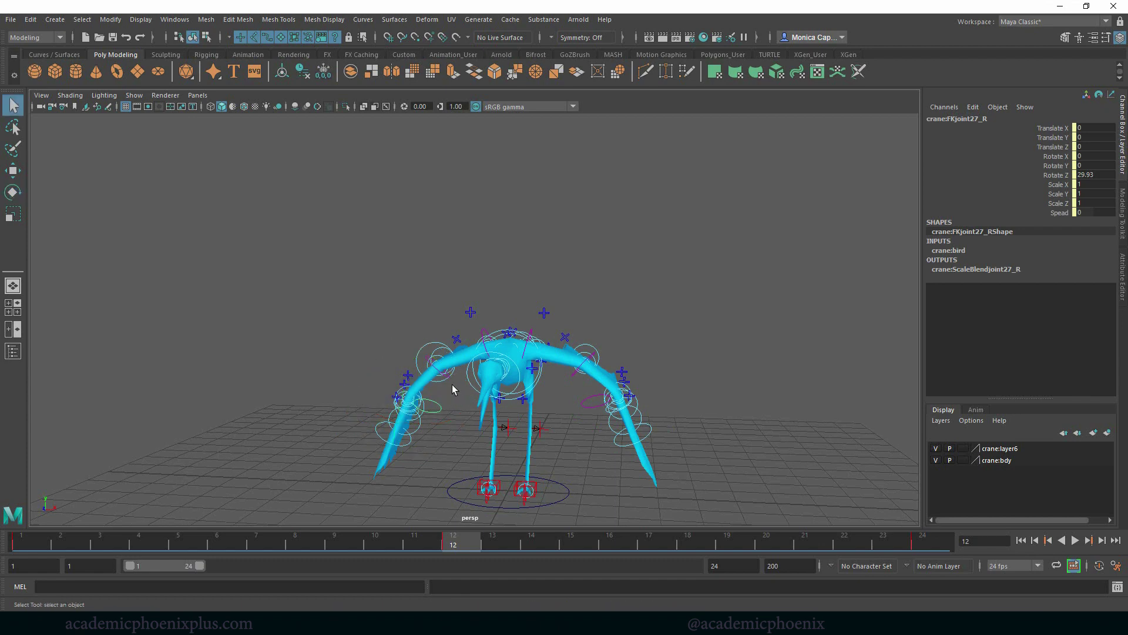
pyautogui.keyDown('shift'); pyautogui.click(459, 359); pyautogui.keyUp('shift')
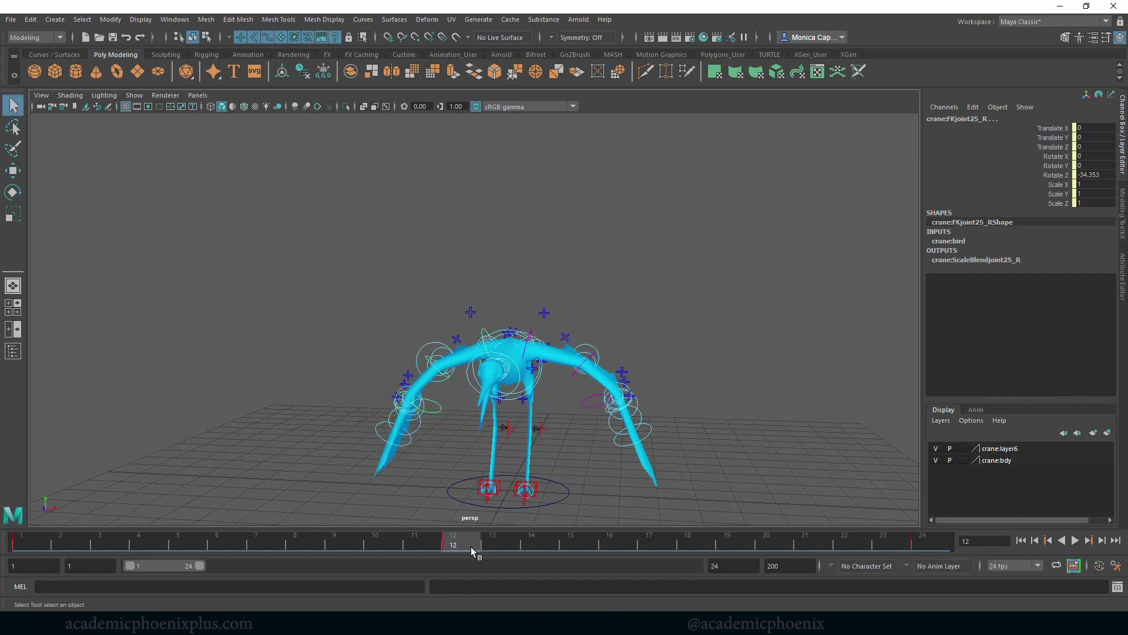
# Scrub back to frame 1 and play the animation to review both wings flapping.
pyautogui.moveTo(438, 543); pyautogui.dragTo(52, 521)
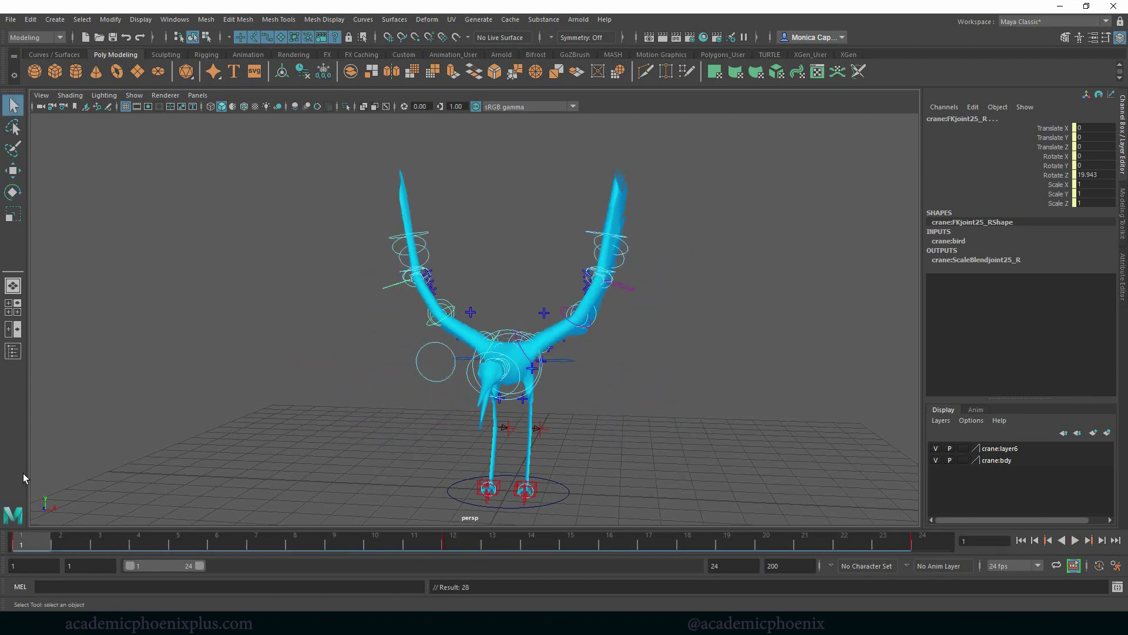
pyautogui.click(845, 488)
pyautogui.click(1075, 540)
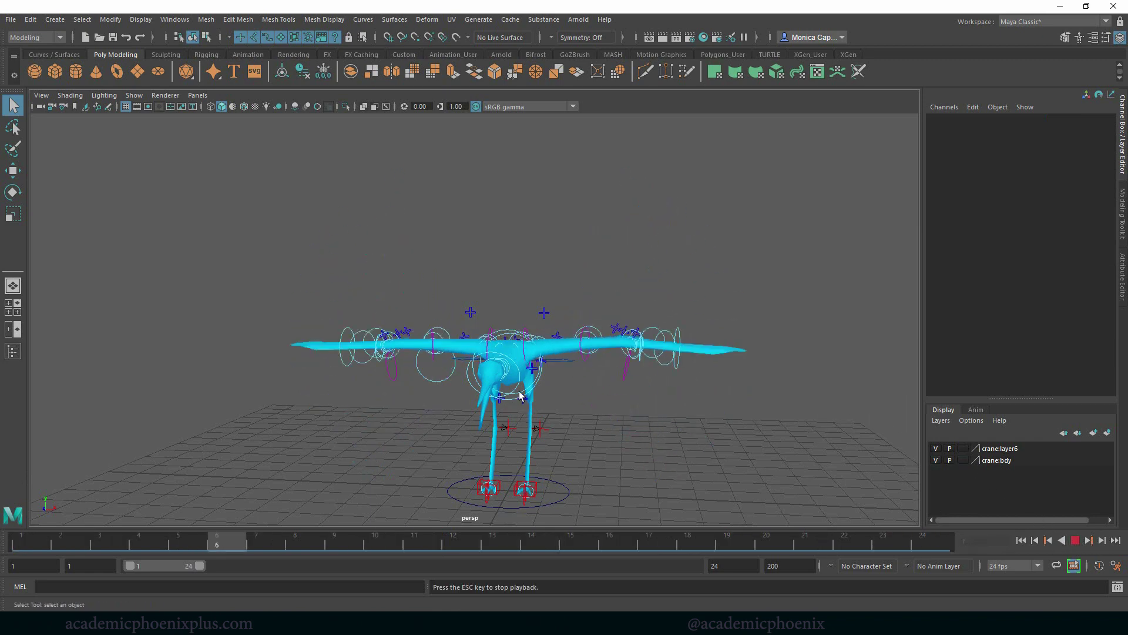
pyautogui.keyDown('alt'); pyautogui.moveTo(650, 449); pyautogui.dragTo(609, 443); pyautogui.keyUp('alt')
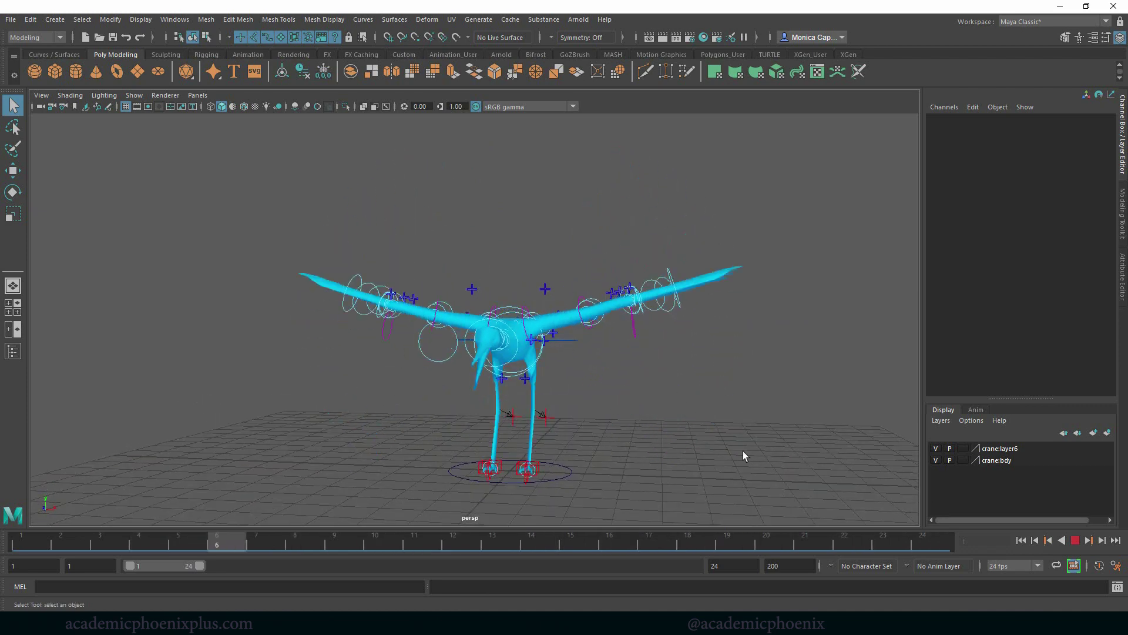
pyautogui.press('Escape')
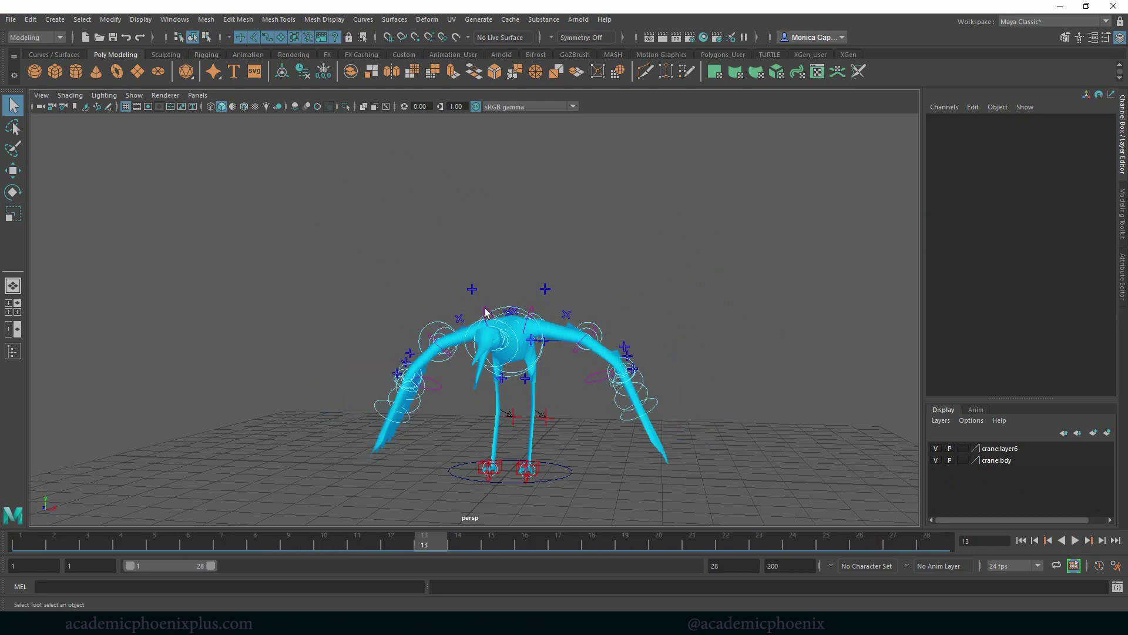
# Extend the playback range to frame 28 and shift the FKjoint26 and FKjoint27 keys of both wings forward by two frames.
pyautogui.click(486, 313)
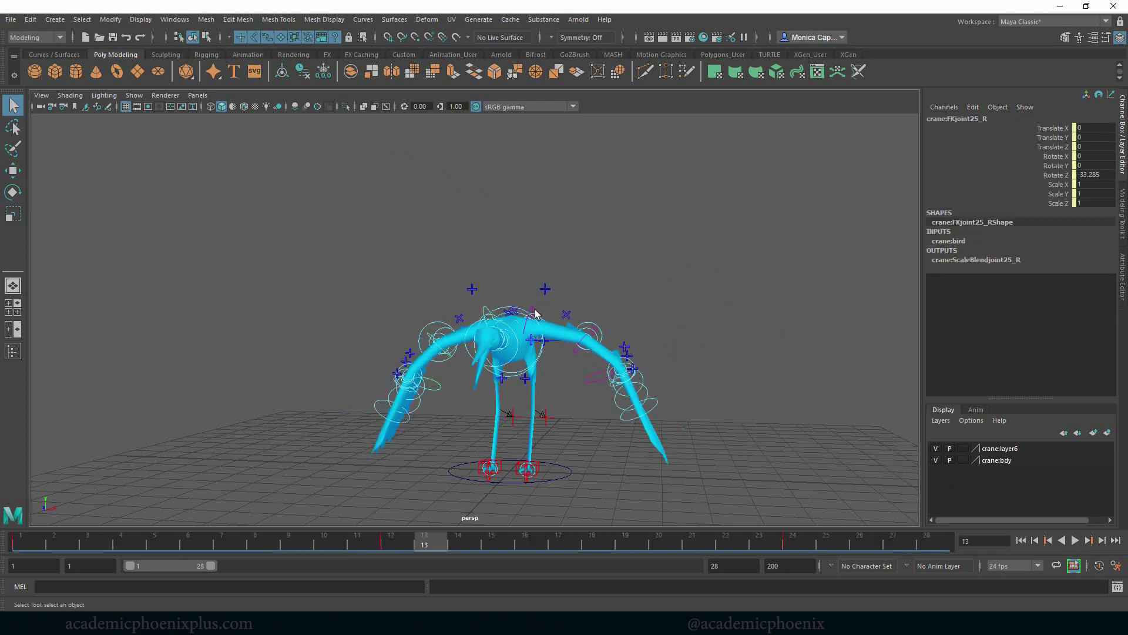
pyautogui.click(459, 425)
pyautogui.click(446, 353)
pyautogui.keyDown('shift'); pyautogui.click(520, 390); pyautogui.keyUp('shift')
pyautogui.keyDown('shift'); pyautogui.click(579, 351); pyautogui.keyUp('shift')
pyautogui.keyDown('shift'); pyautogui.click(591, 379); pyautogui.keyUp('shift')
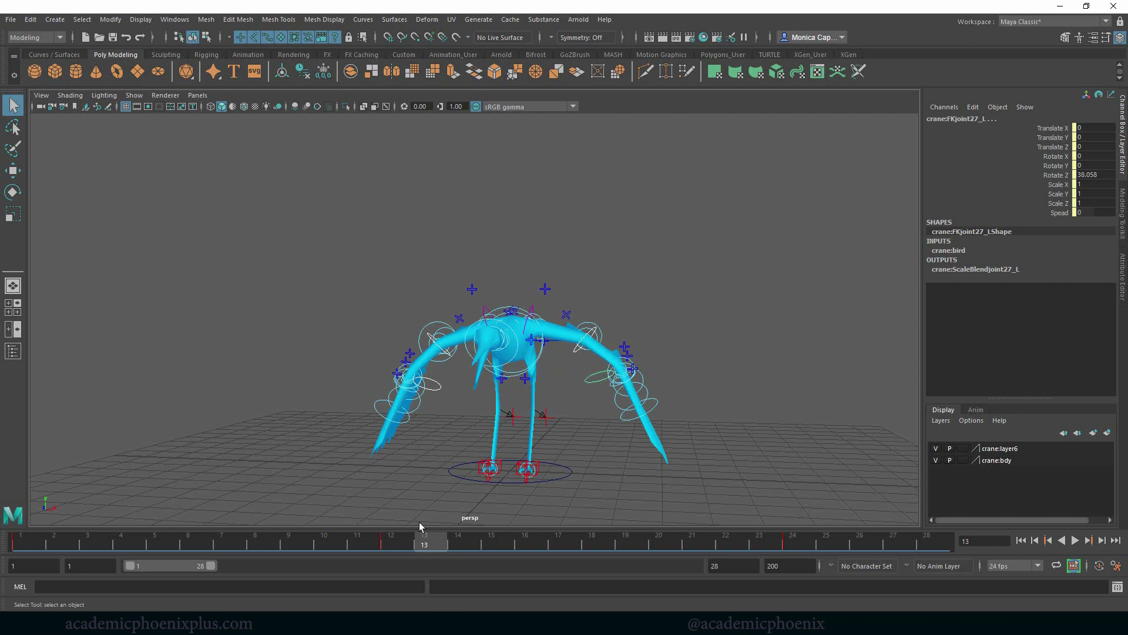
pyautogui.doubleClick(435, 544)
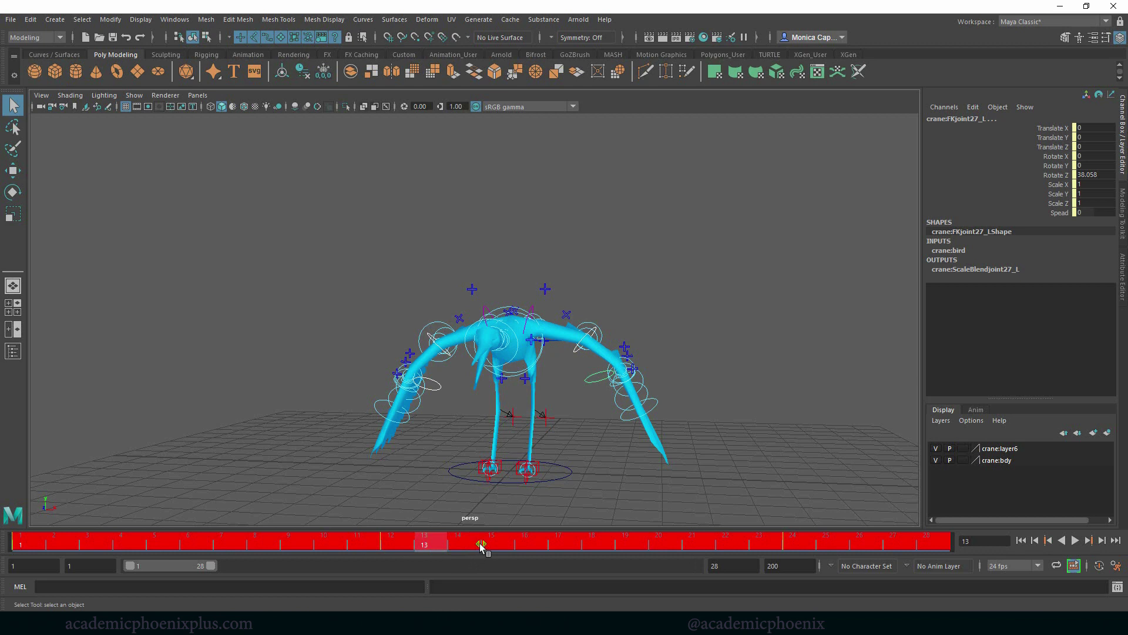
pyautogui.moveTo(483, 543); pyautogui.dragTo(517, 540)
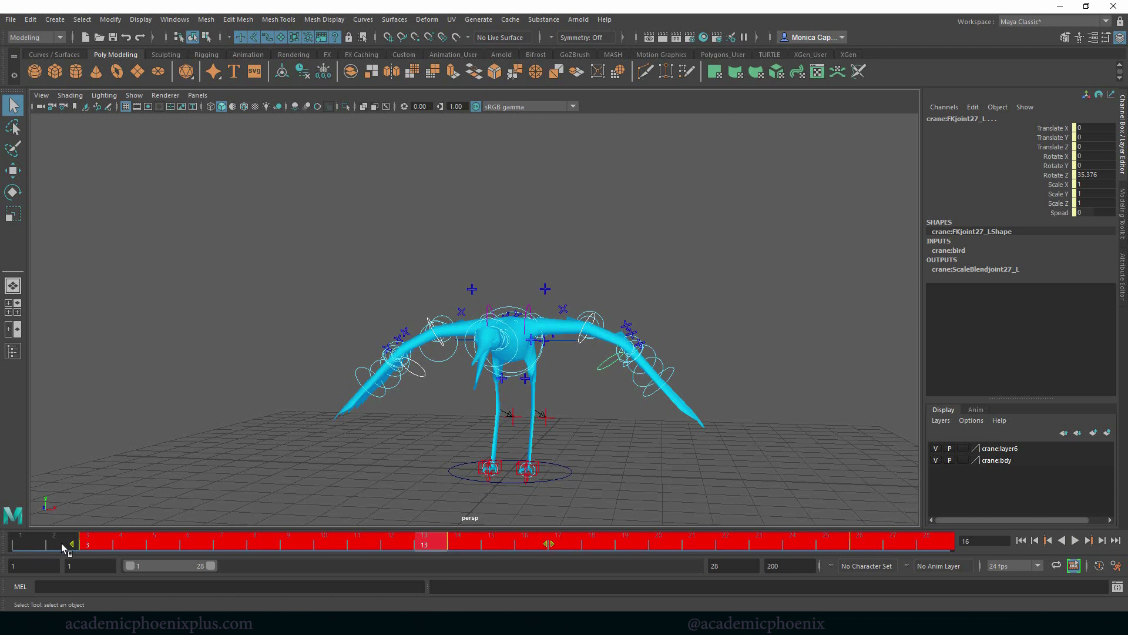
pyautogui.click(322, 499)
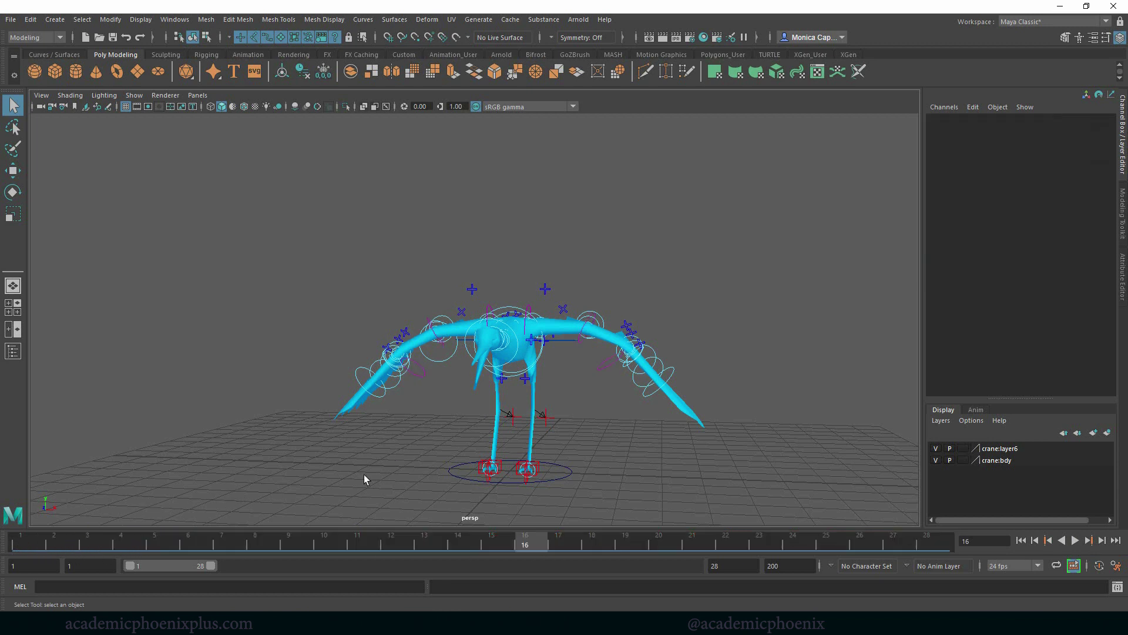
# Shift the keys of the FKjoint27 controls on both wings forward by two more frames.
pyautogui.click(488, 311)
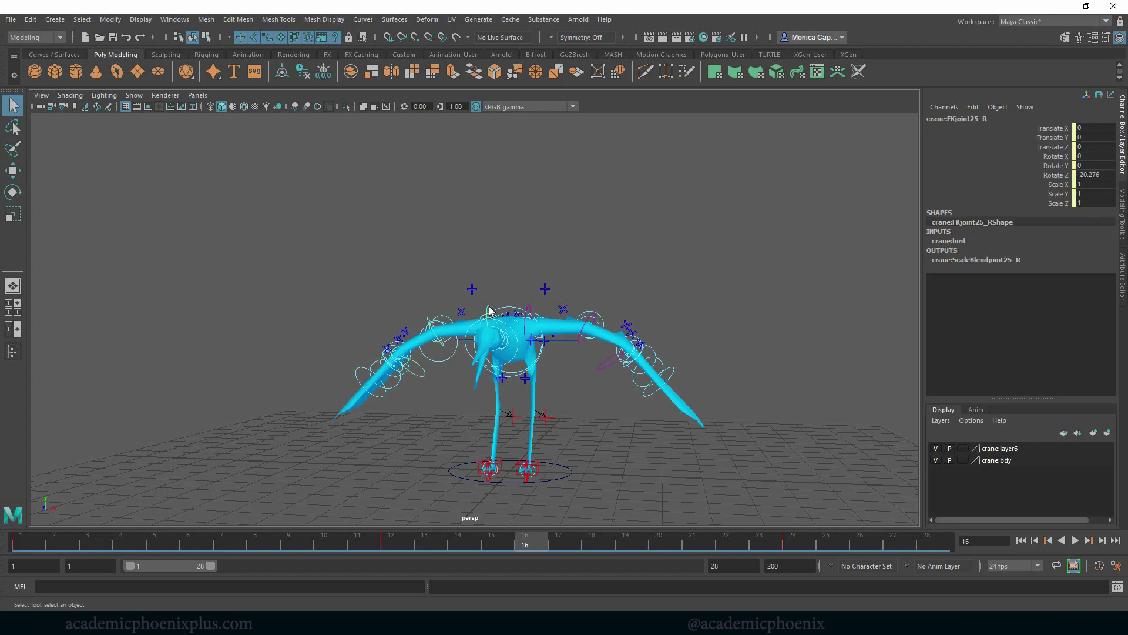
pyautogui.click(427, 322)
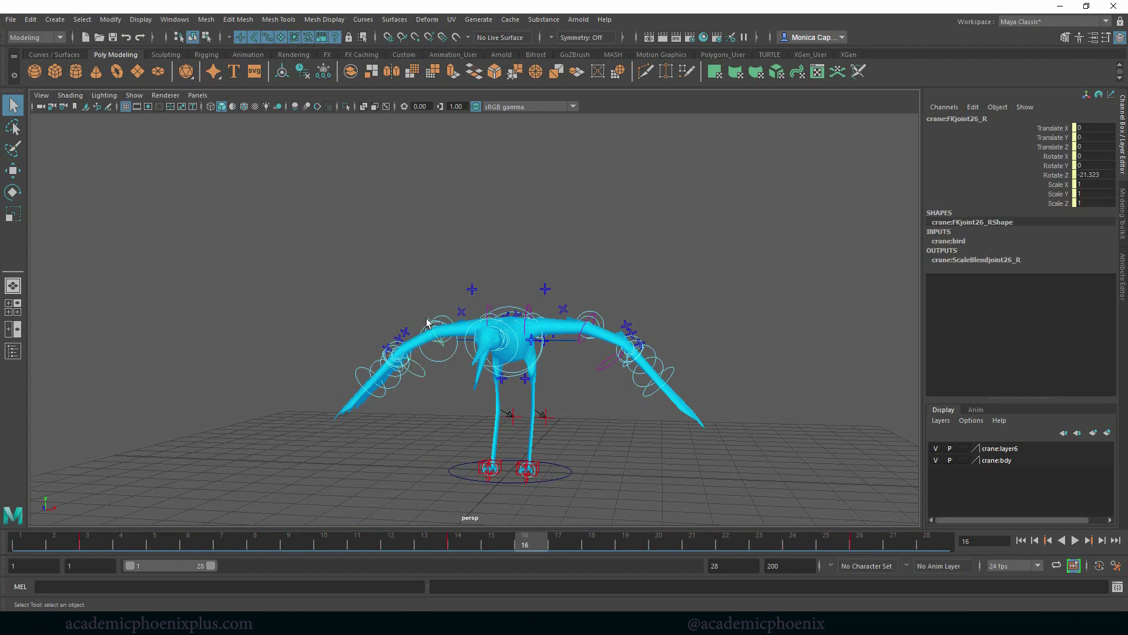
pyautogui.click(422, 375)
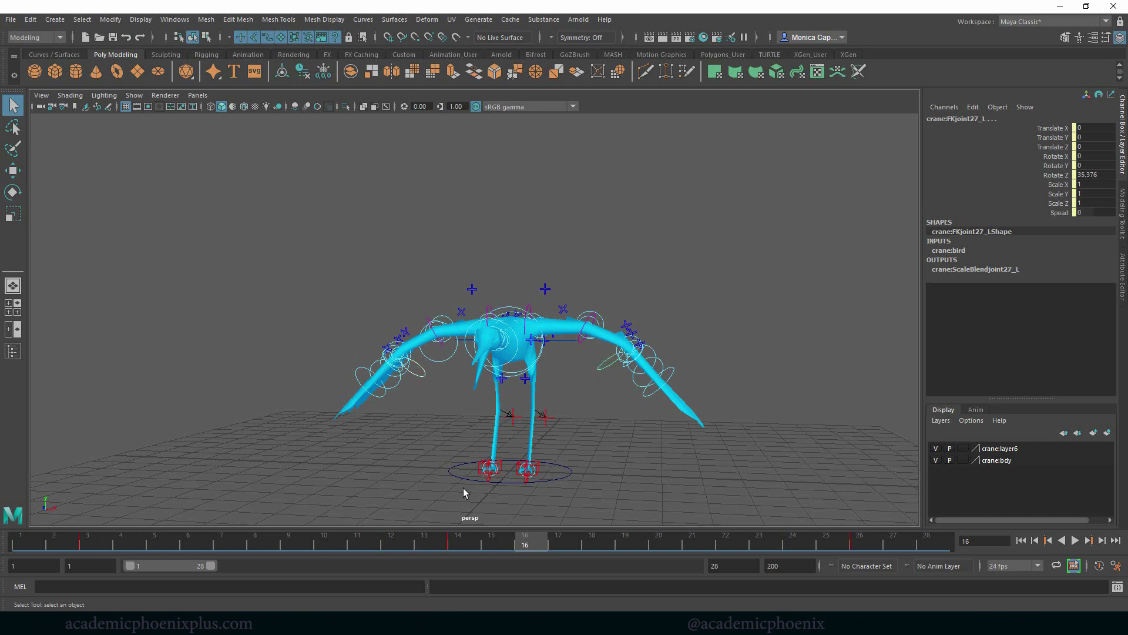
pyautogui.keyDown('shift'); pyautogui.doubleClick(424, 542); pyautogui.keyUp('shift')
pyautogui.moveTo(481, 546); pyautogui.dragTo(555, 542)
pyautogui.click(634, 516)
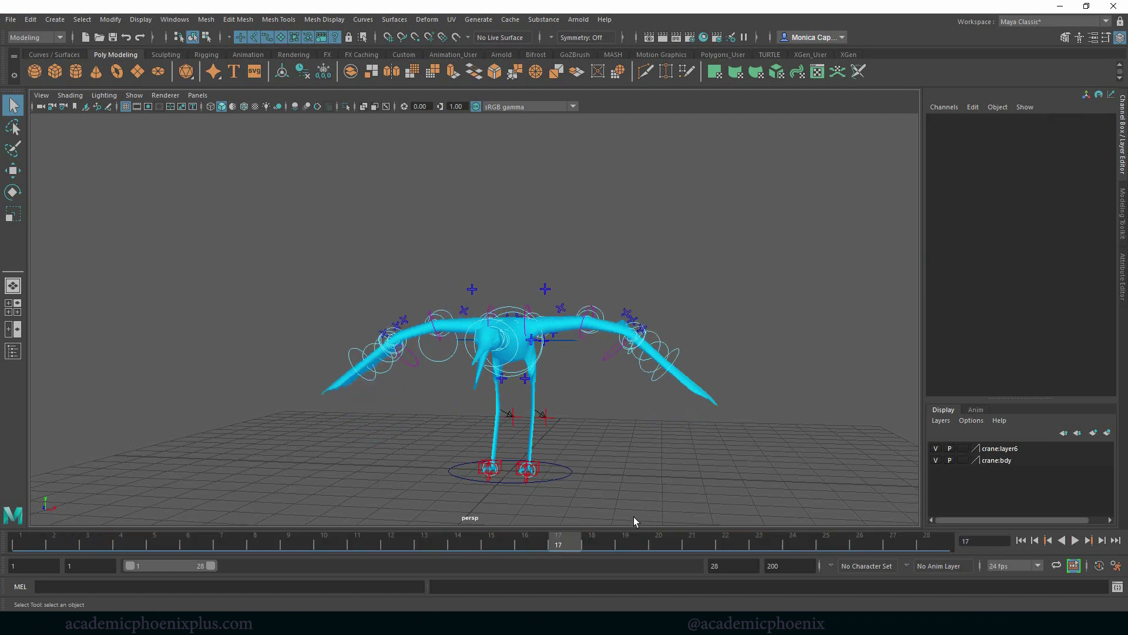
# Check the key timing of FKjoint27_R and play the animation from frame 1 to review the wing overlap.
pyautogui.click(411, 367)
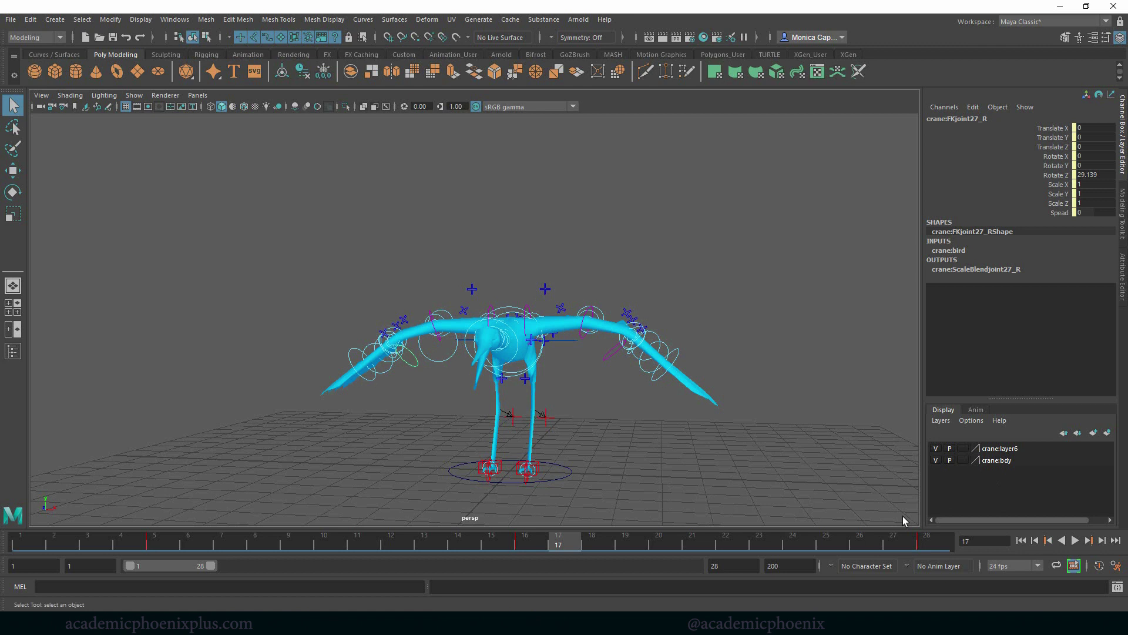
pyautogui.click(1021, 540)
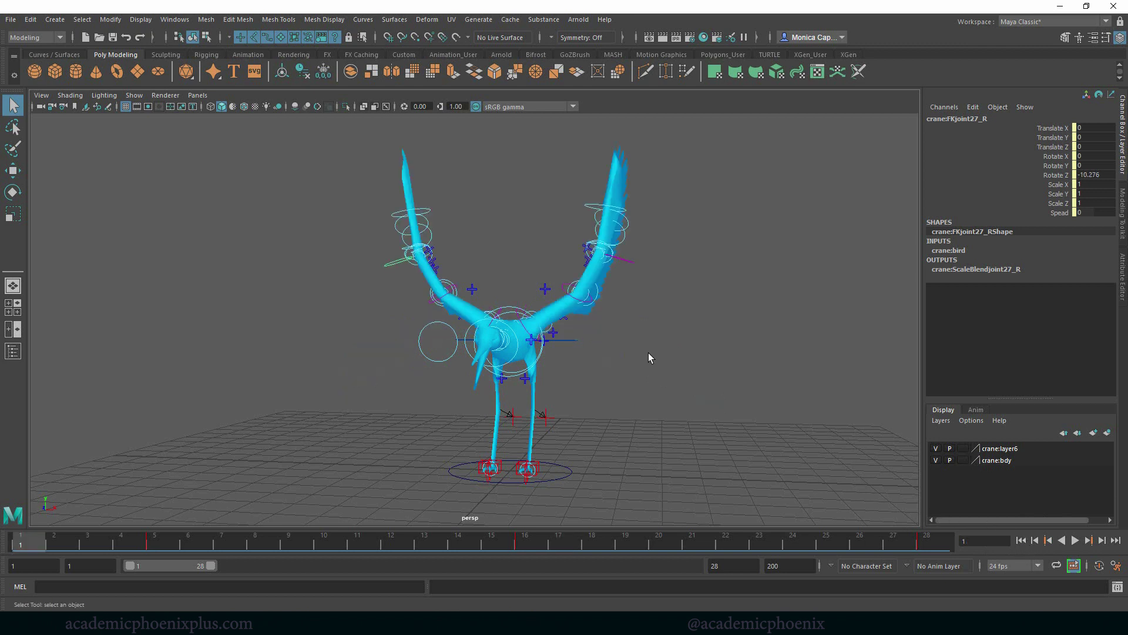
pyautogui.click(1075, 540)
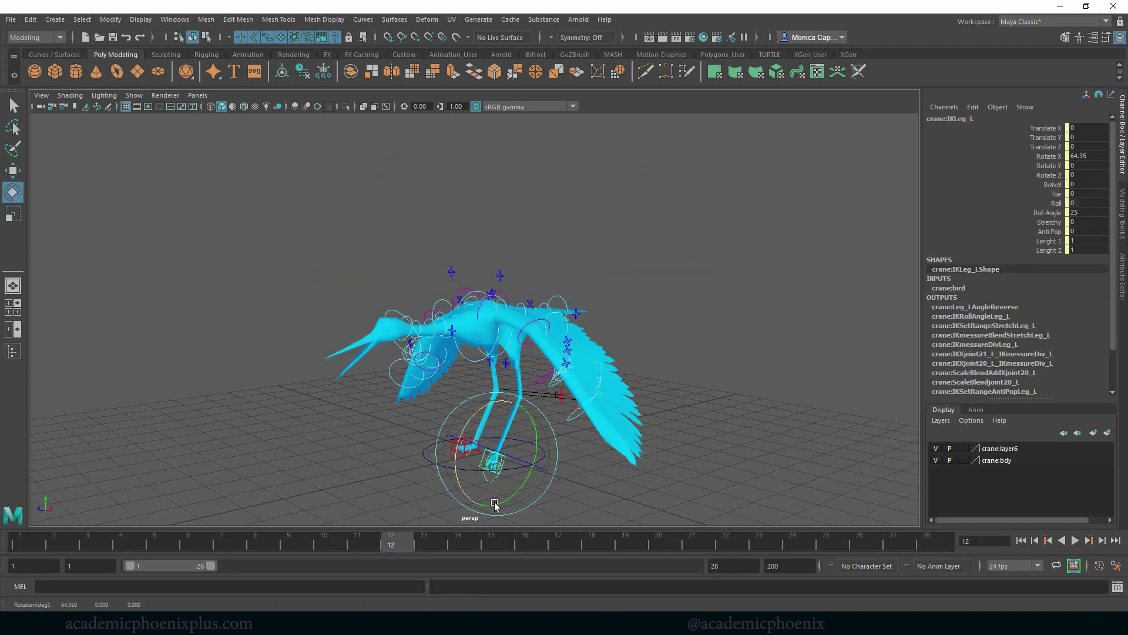
# Move the left foot control (IKLeg_L) up and back behind the body and adjust its rotation.
pyautogui.press('w')
pyautogui.keyDown('alt'); pyautogui.moveTo(512, 488); pyautogui.dragTo(628, 377); pyautogui.keyUp('alt')
pyautogui.press('e')
pyautogui.moveTo(519, 401); pyautogui.dragTo(531, 424)
pyautogui.press('w')
pyautogui.keyDown('alt'); pyautogui.moveTo(517, 468); pyautogui.dragTo(494, 453); pyautogui.keyUp('alt')
# Move the right foot control (IKLeg_R) to about X 0.819, Y 1.232, Z -3.507 and rotate it to trail the body.
pyautogui.click(471, 444)
pyautogui.moveTo(493, 455); pyautogui.dragTo(617, 416, button='middle')
pyautogui.keyDown('alt'); pyautogui.moveTo(617, 416); pyautogui.dragTo(547, 410); pyautogui.keyUp('alt')
pyautogui.moveTo(469, 428); pyautogui.dragTo(404, 388)
pyautogui.press('e')
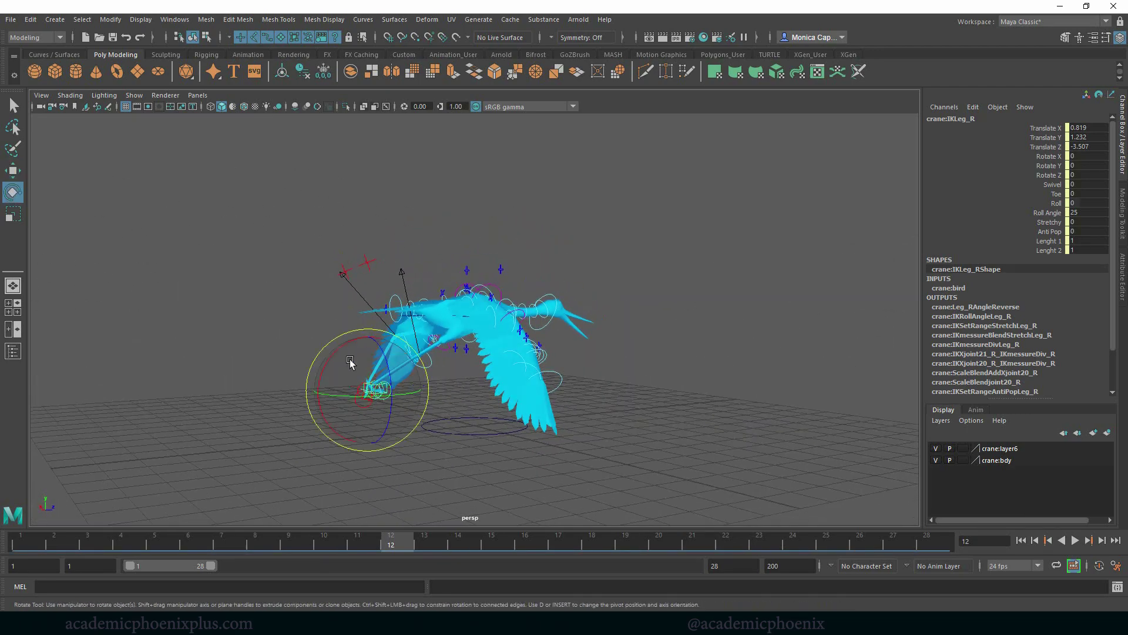
pyautogui.moveTo(351, 360); pyautogui.dragTo(477, 318)
pyautogui.moveTo(420, 449)
pyautogui.keyDown('alt'); pyautogui.mouseDown()
pyautogui.moveTo(485, 450)
pyautogui.moveTo(423, 461)
pyautogui.mouseUp(); pyautogui.keyUp('alt')
# Fine-tune the position and rotation of the foot controls so both legs trail side by side behind the crane.
pyautogui.press('w')
pyautogui.moveTo(385, 401); pyautogui.dragTo(452, 410)
pyautogui.press('e')
pyautogui.press('w')
pyautogui.click(376, 428)
pyautogui.moveTo(383, 423)
pyautogui.mouseDown()
pyautogui.moveTo(411, 415)
pyautogui.moveTo(542, 429)
pyautogui.moveTo(537, 406)
pyautogui.moveTo(426, 418)
pyautogui.moveTo(436, 406)
pyautogui.moveTo(403, 422)
pyautogui.mouseUp()
pyautogui.click(447, 416)
pyautogui.click(392, 416)
pyautogui.click(379, 414)
pyautogui.press('e')
pyautogui.moveTo(404, 376); pyautogui.dragTo(421, 393)
pyautogui.click(486, 407)
pyautogui.keyDown('alt'); pyautogui.moveTo(486, 408); pyautogui.dragTo(475, 362); pyautogui.keyUp('alt')
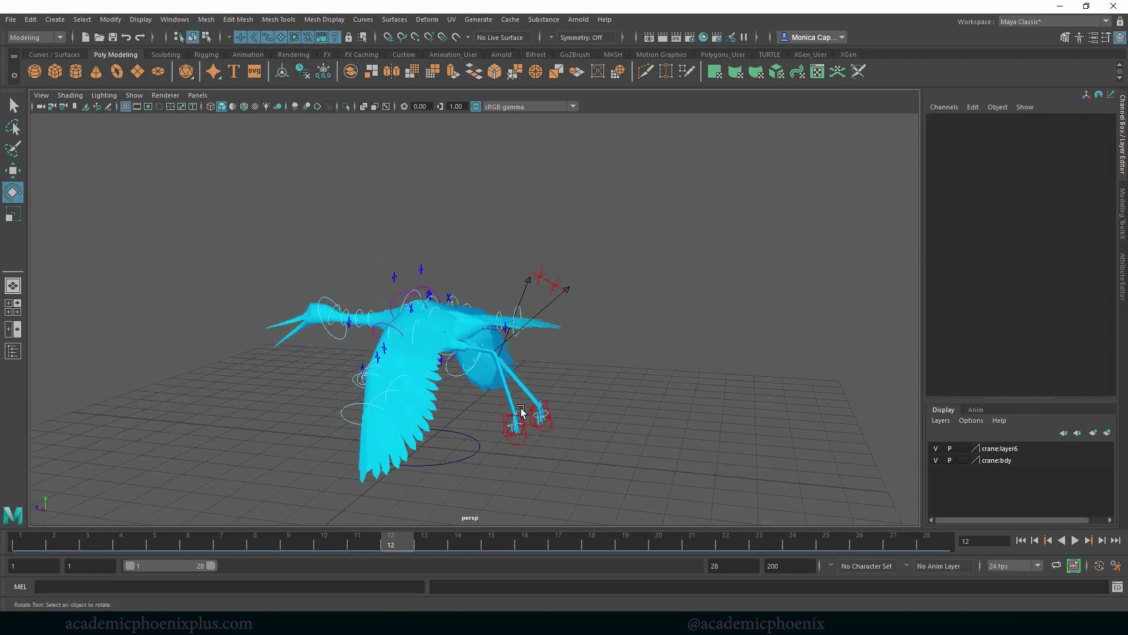
# Select the crane's Main control and play and scrub the flap between frames 1 and 12.
pyautogui.keyDown('alt'); pyautogui.moveTo(522, 422); pyautogui.dragTo(541, 458); pyautogui.keyUp('alt')
pyautogui.keyDown('alt'); pyautogui.moveTo(392, 440); pyautogui.dragTo(456, 471); pyautogui.keyUp('alt')
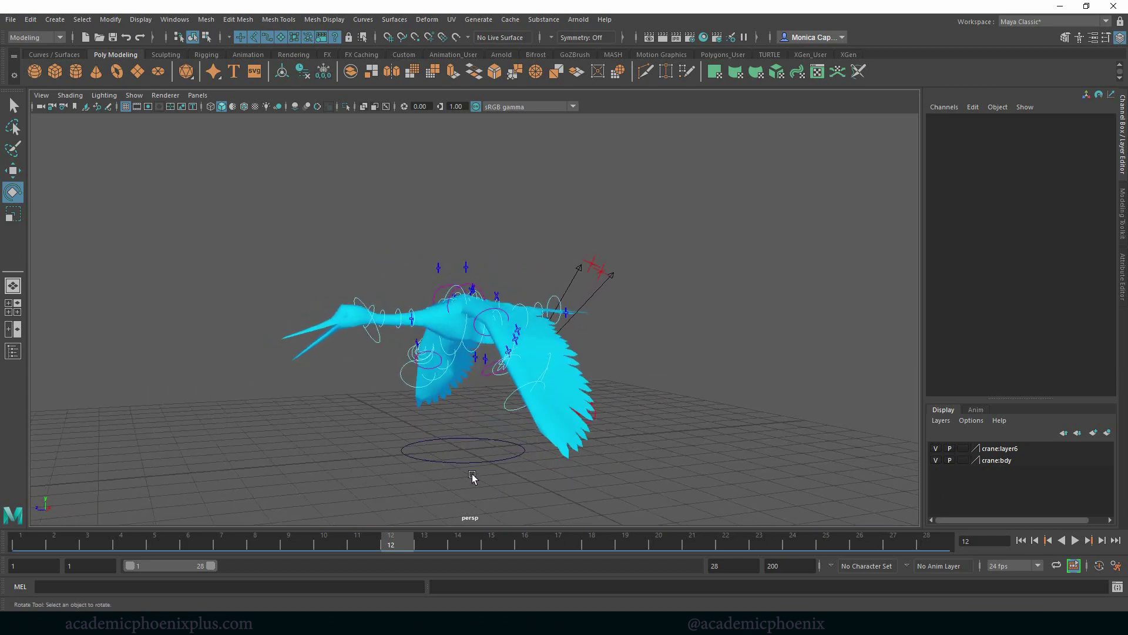
pyautogui.click(459, 462)
pyautogui.hotkey('alt', 'v')
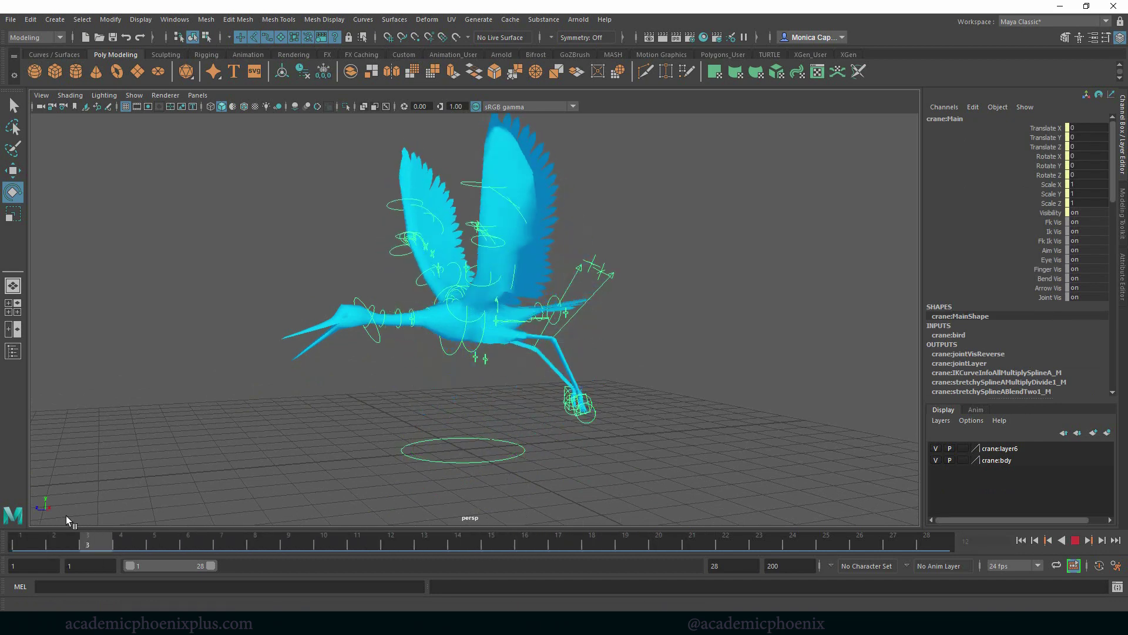
pyautogui.moveTo(56, 516); pyautogui.dragTo(2, 533)
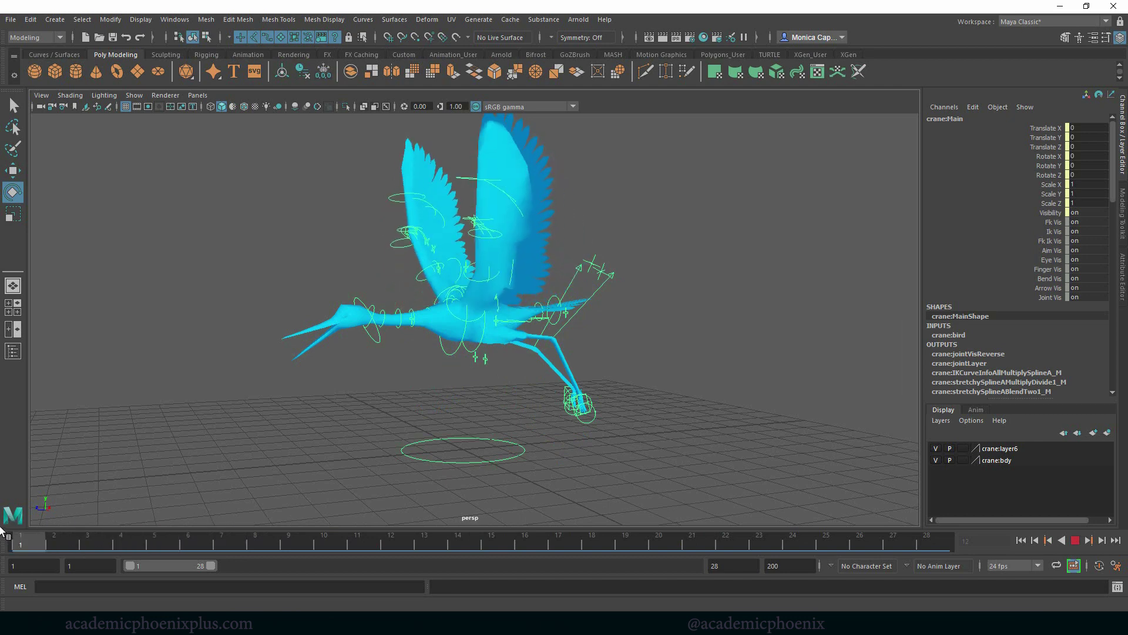
pyautogui.moveTo(2, 532); pyautogui.dragTo(400, 535)
# Key the Main control at its rest position on frames 1 and 28 and raise it to Translate Y 0.728 at frame 12.
pyautogui.press('w')
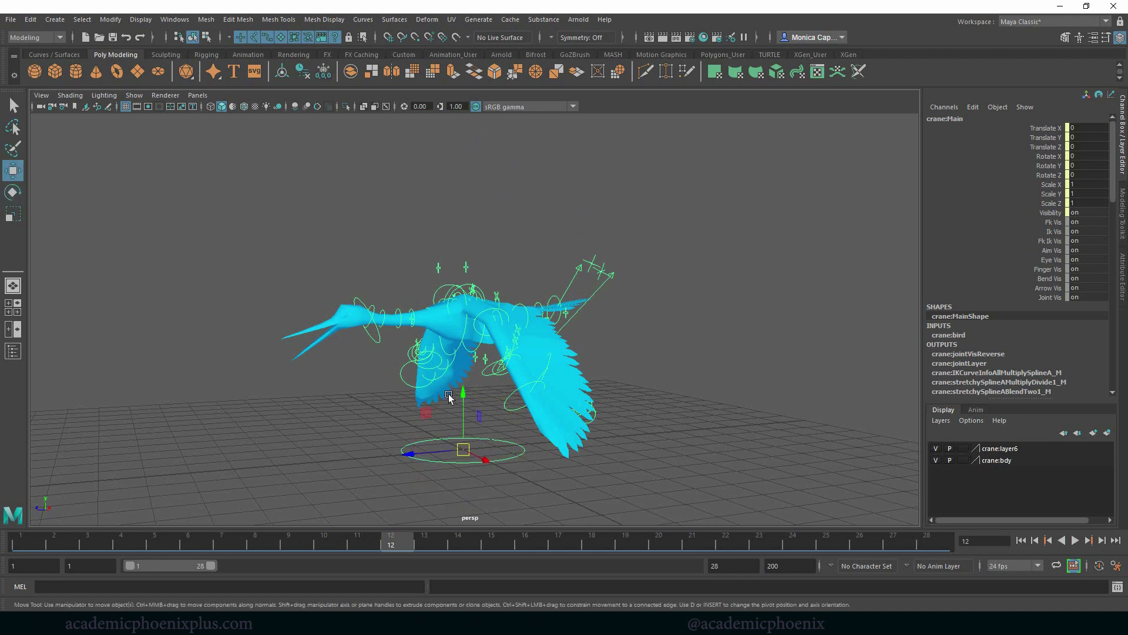
pyautogui.moveTo(82, 547); pyautogui.dragTo(48, 540)
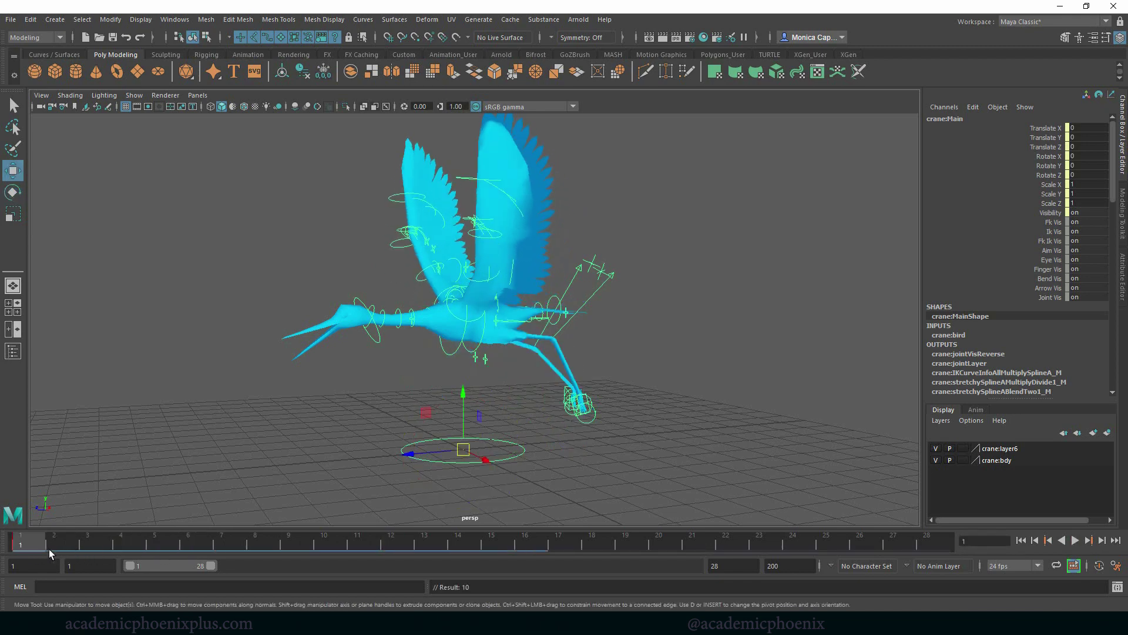
pyautogui.hotkey('alt', 'v')
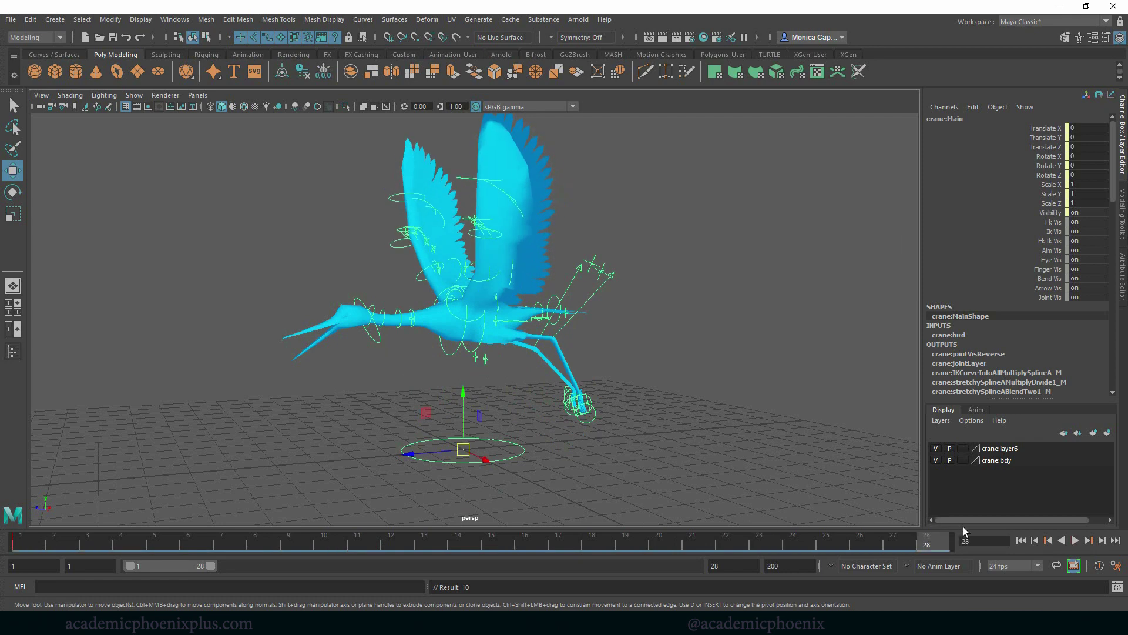
pyautogui.moveTo(640, 549); pyautogui.dragTo(400, 548)
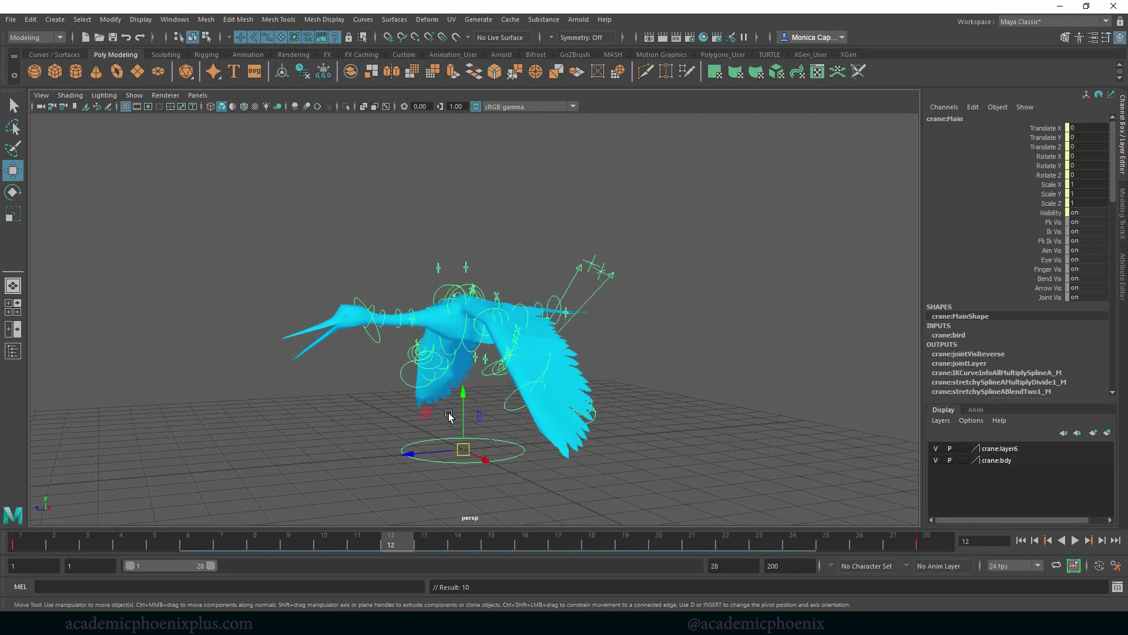
pyautogui.moveTo(463, 395); pyautogui.dragTo(464, 368)
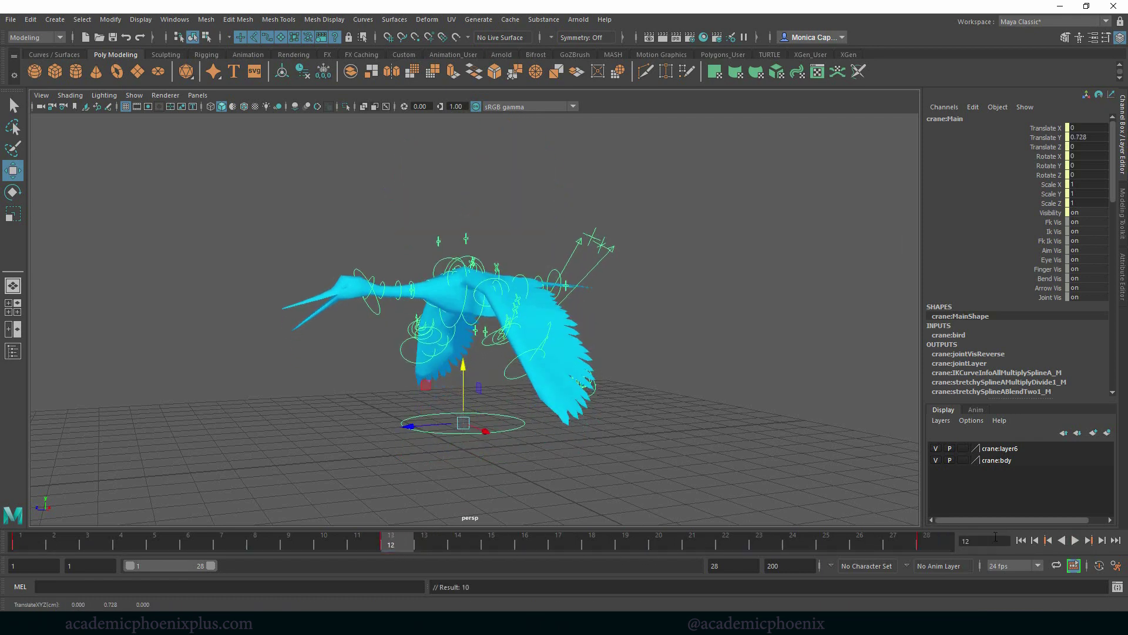
# Play the animation from frame 1 to review the body's up-and-down motion, and stop playback.
pyautogui.click(1022, 540)
pyautogui.click(1075, 540)
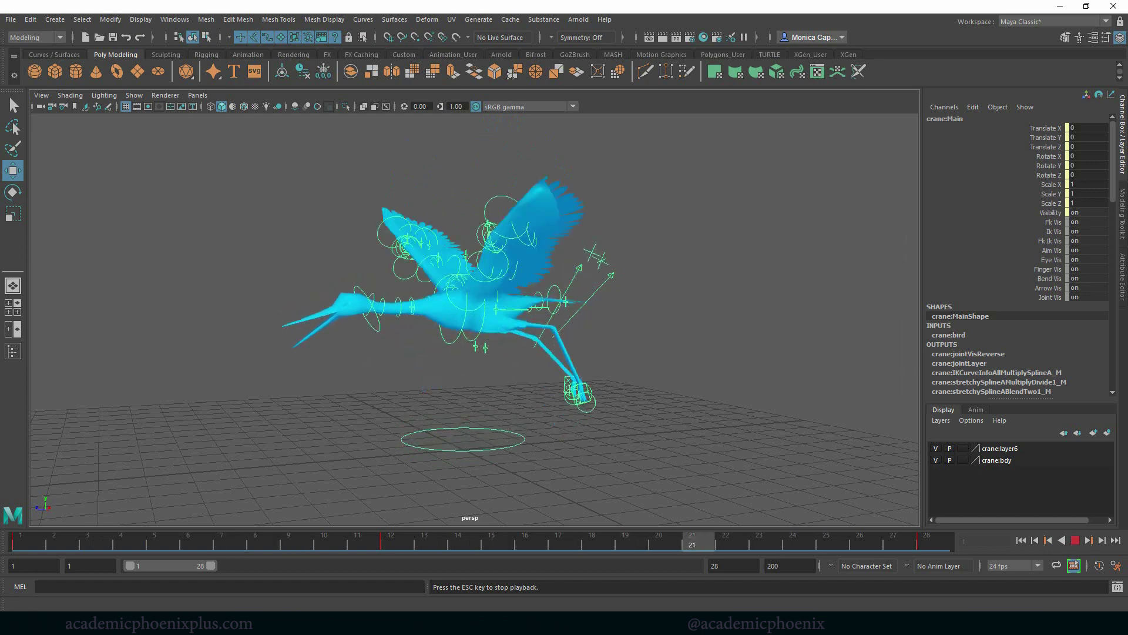
pyautogui.click(1074, 541)
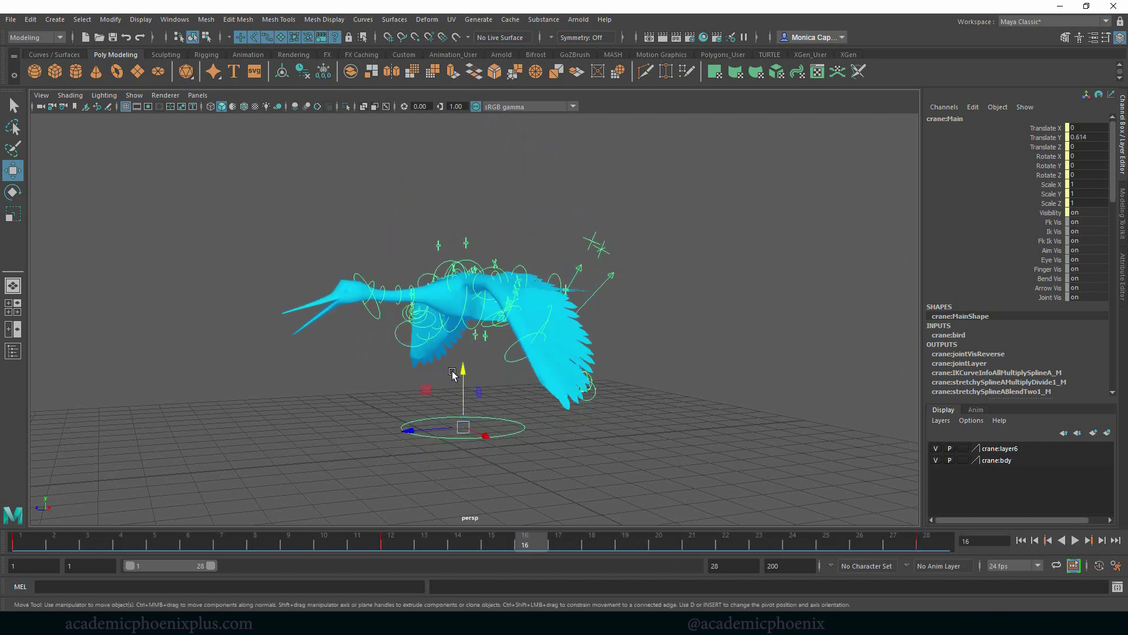
pyautogui.click(345, 356)
pyautogui.click(376, 316)
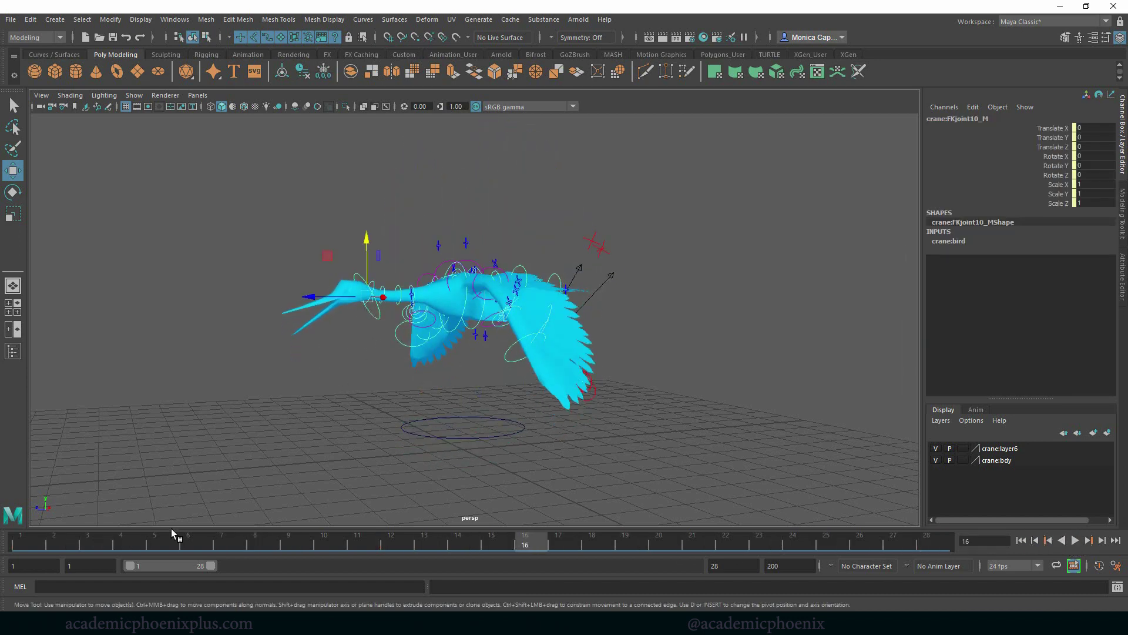
pyautogui.click(10, 541)
pyautogui.moveTo(368, 321); pyautogui.dragTo(371, 328)
pyautogui.click(380, 377)
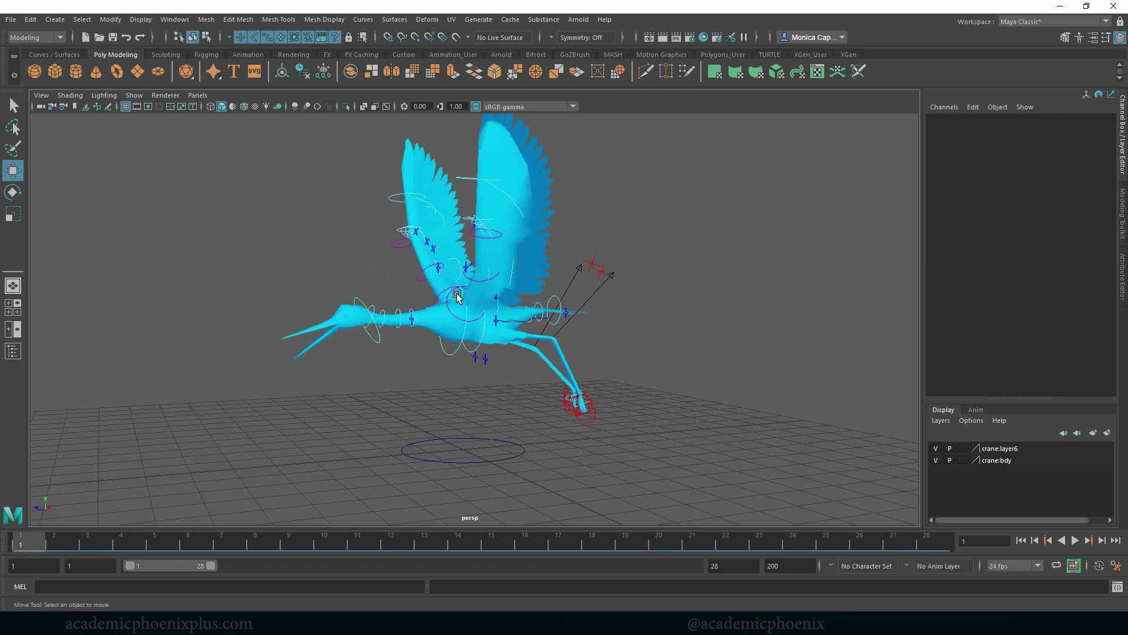
# Key neck-base control FKjoint5_M unrotated at frames 1 and 28 and rotate it to X 5.863, Y 1.853, Z 7.429 at frame 12.
pyautogui.click(417, 315)
pyautogui.press('e')
pyautogui.moveTo(395, 312); pyautogui.dragTo(381, 304)
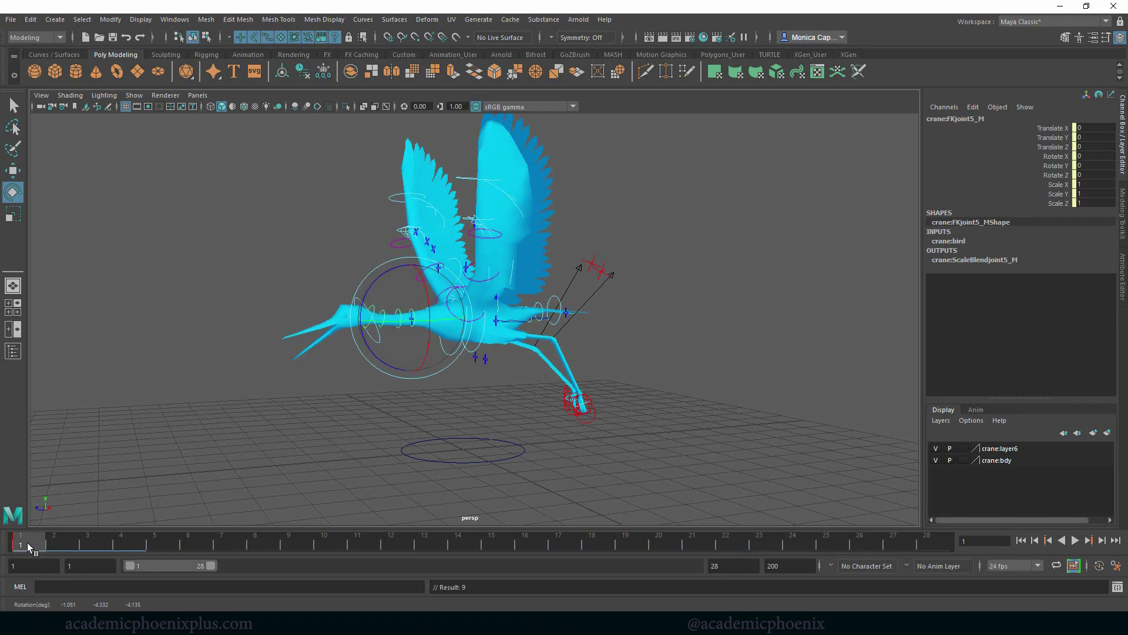
pyautogui.moveTo(27, 546); pyautogui.dragTo(395, 541)
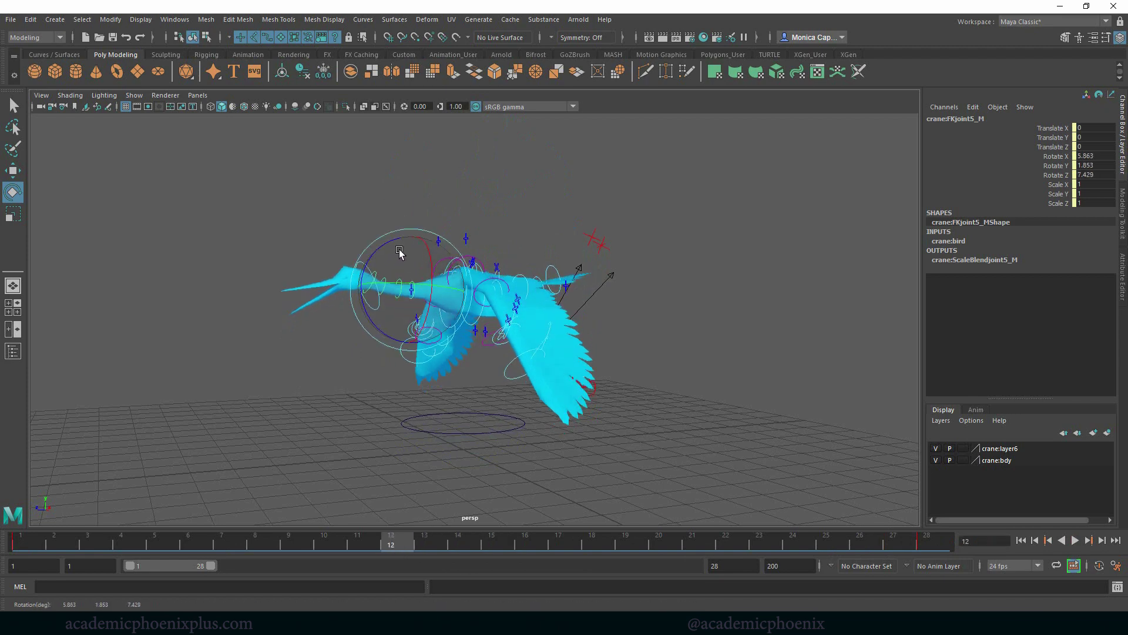
pyautogui.moveTo(348, 541); pyautogui.dragTo(394, 545)
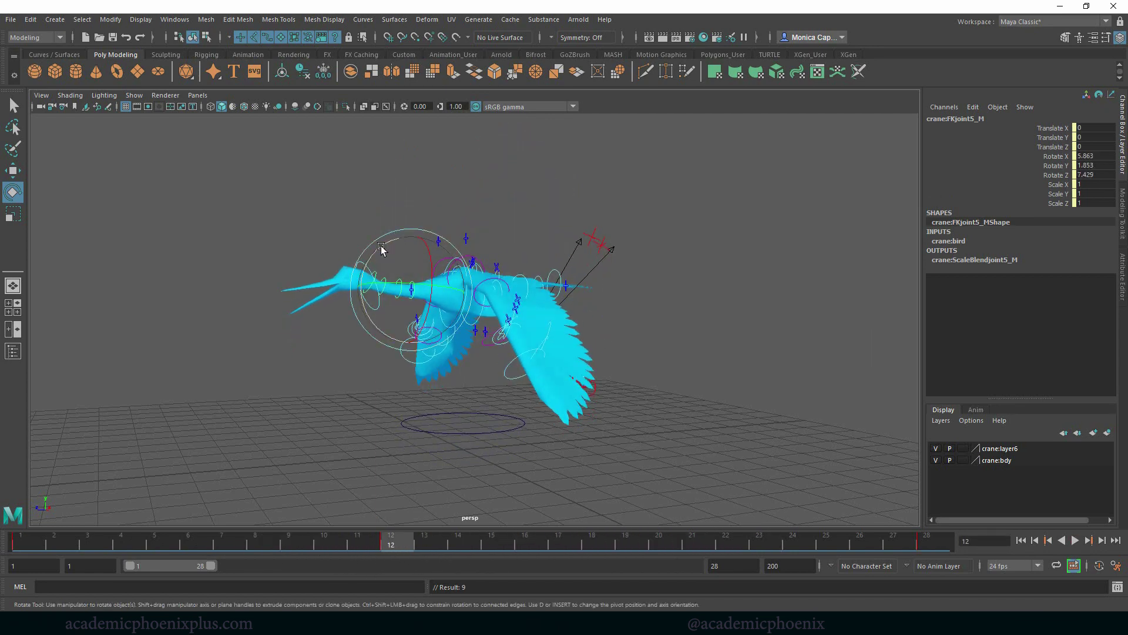
# Play the looping flap and examine the neck, body and tail from behind before stopping playback.
pyautogui.hotkey('alt', 'v')
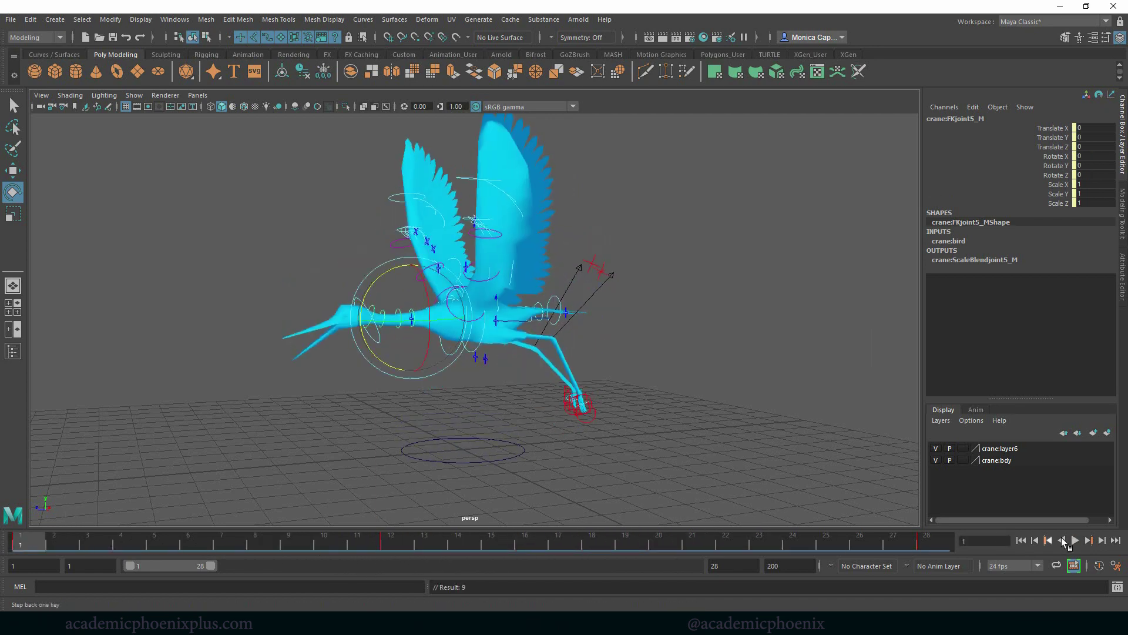
pyautogui.click(1075, 541)
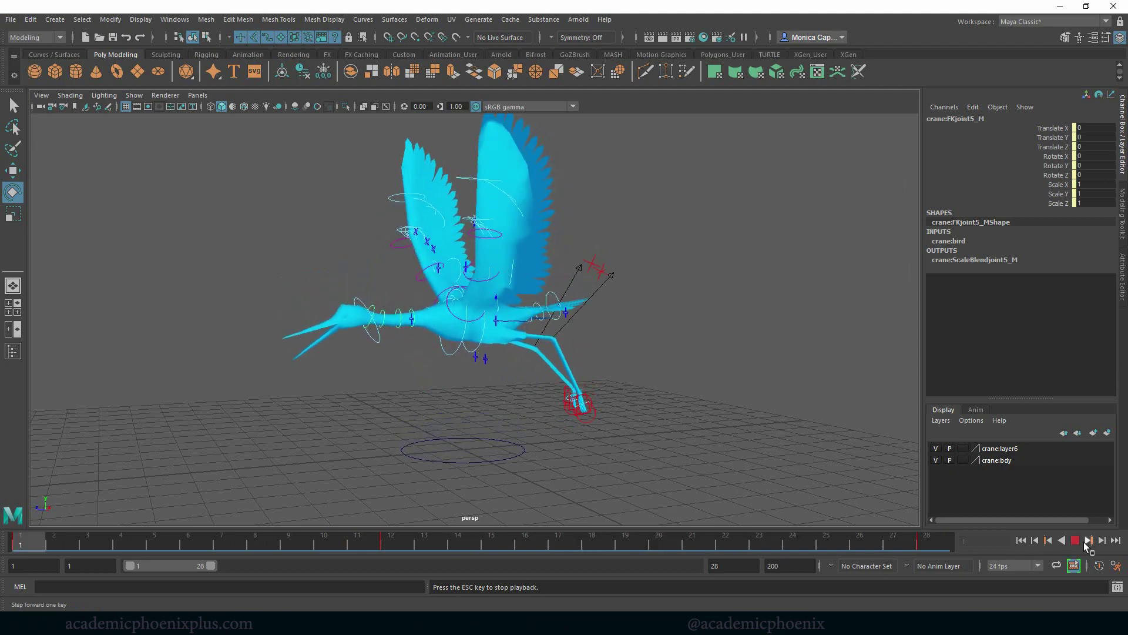
pyautogui.keyDown('alt'); pyautogui.moveTo(836, 405); pyautogui.dragTo(746, 427); pyautogui.keyUp('alt')
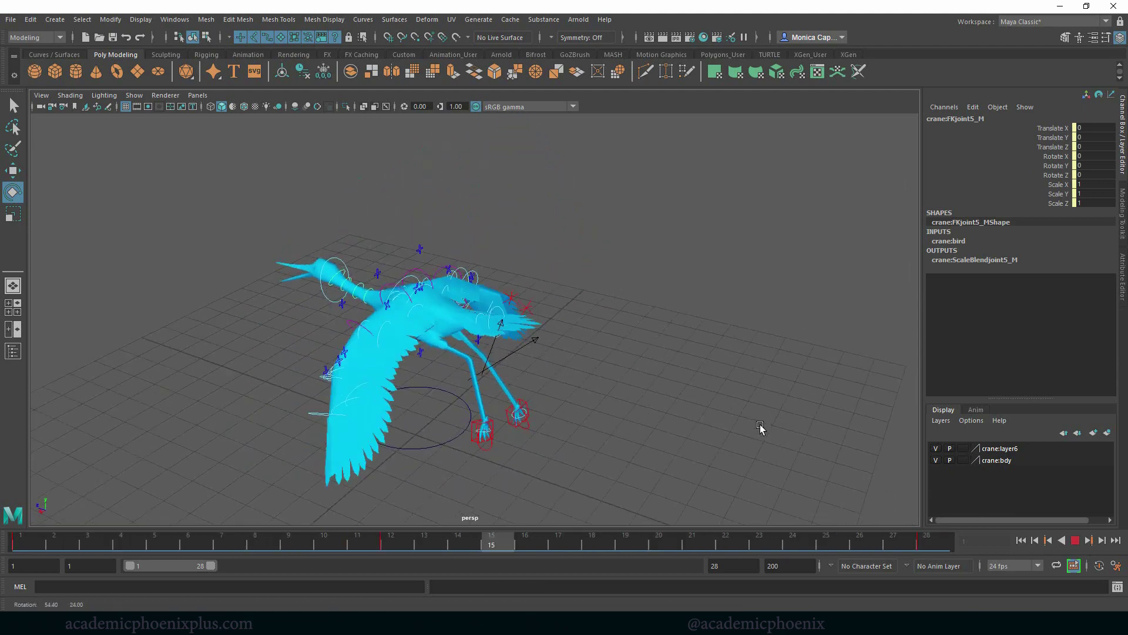
pyautogui.keyDown('alt'); pyautogui.moveTo(671, 400); pyautogui.dragTo(985, 494, button='right'); pyautogui.keyUp('alt')
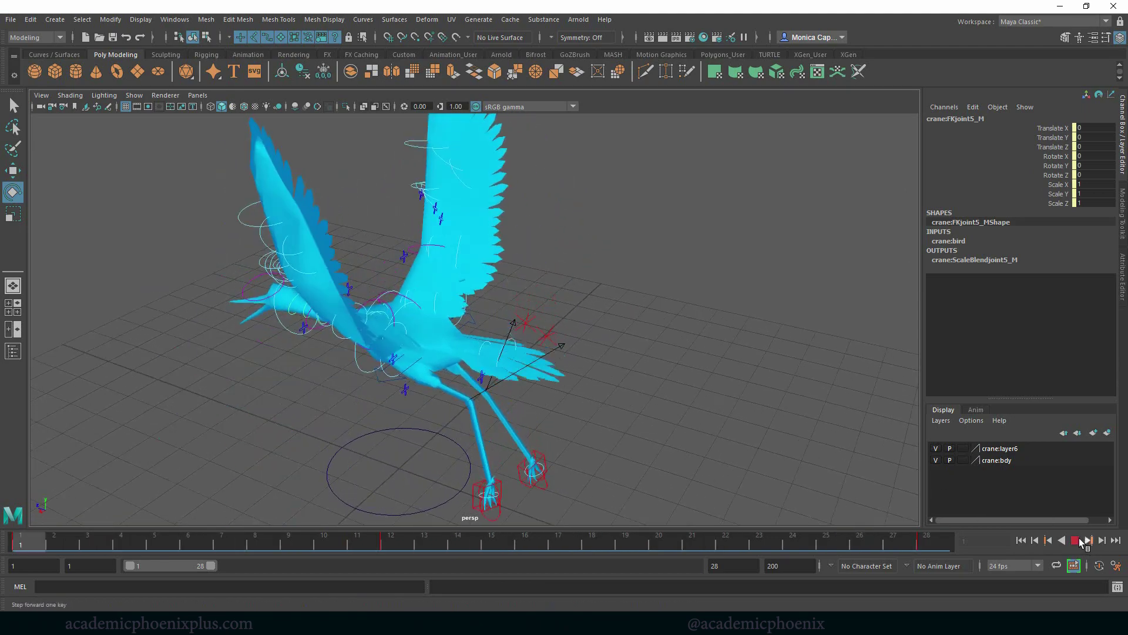
pyautogui.click(1075, 541)
# Inspect the tail controls FKjoint16_M and FKjoint15_M.
pyautogui.click(496, 332)
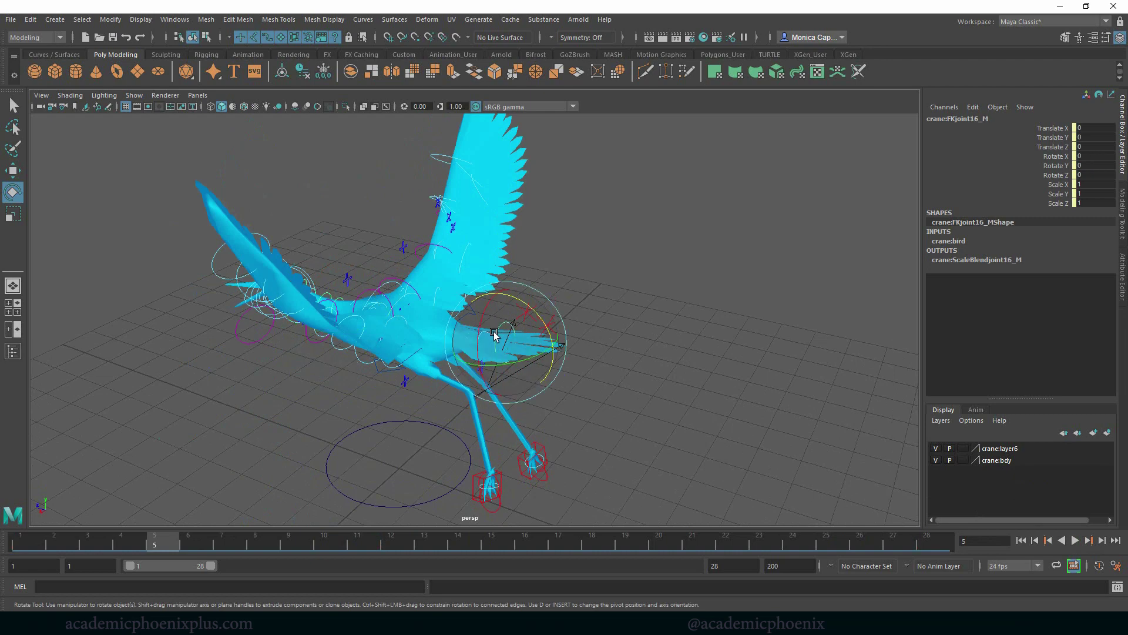
pyautogui.press('q')
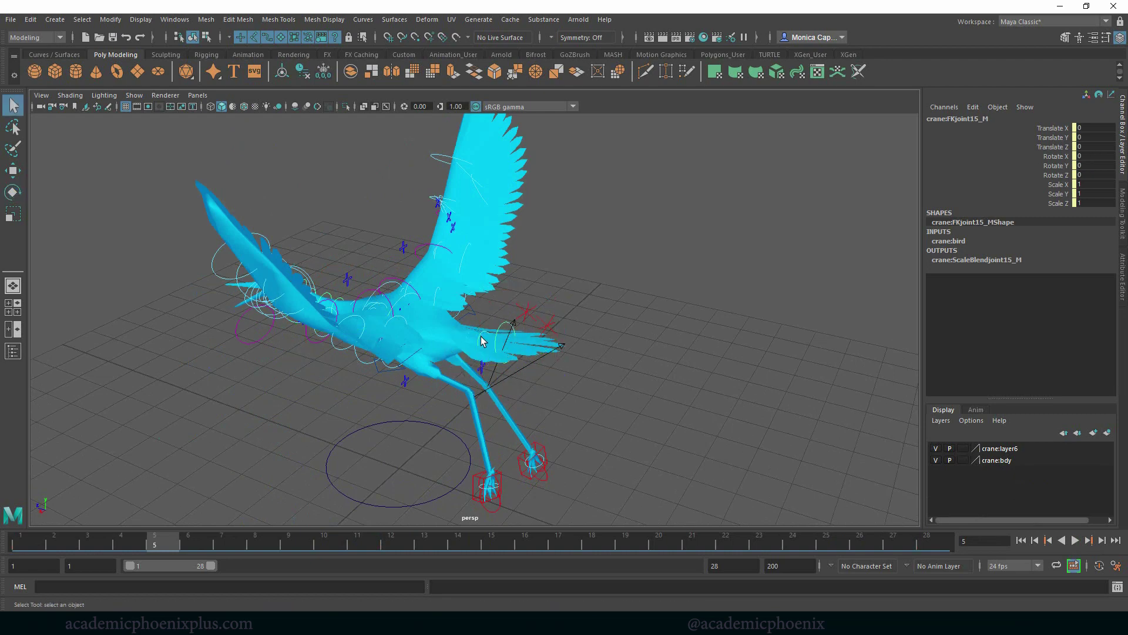
pyautogui.keyDown('alt'); pyautogui.moveTo(587, 382); pyautogui.dragTo(658, 373); pyautogui.keyUp('alt')
# Move both leg pole controls down and further behind the body, placing PoleLeg_L at X 0.099, Y -1.313, Z 1.411.
pyautogui.click(609, 287)
pyautogui.press('w')
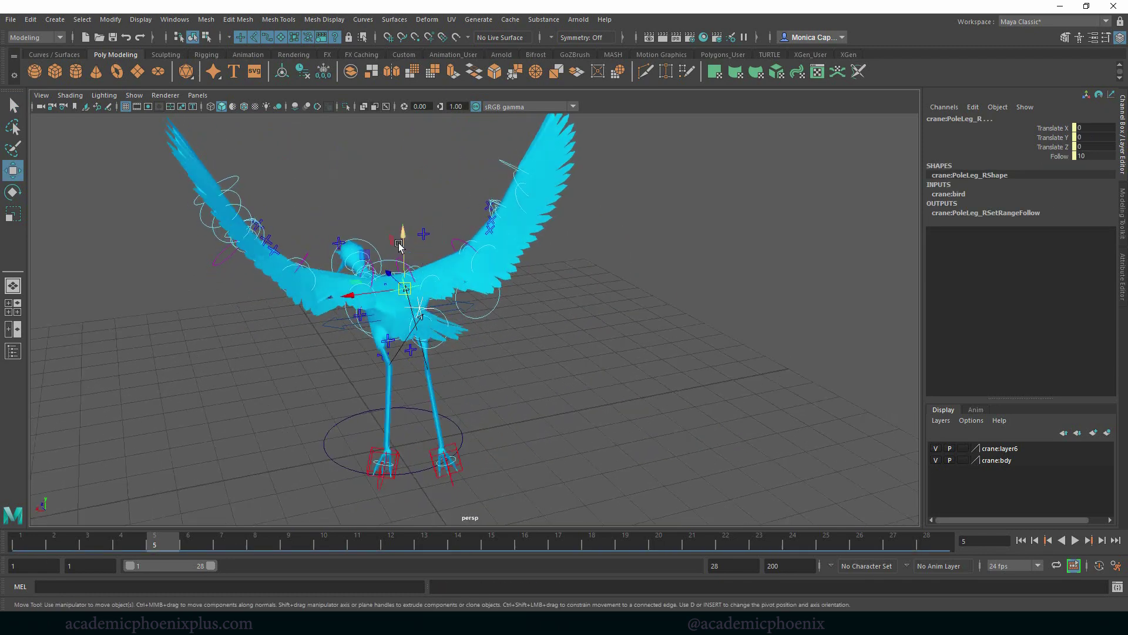
pyautogui.moveTo(397, 242); pyautogui.dragTo(421, 357)
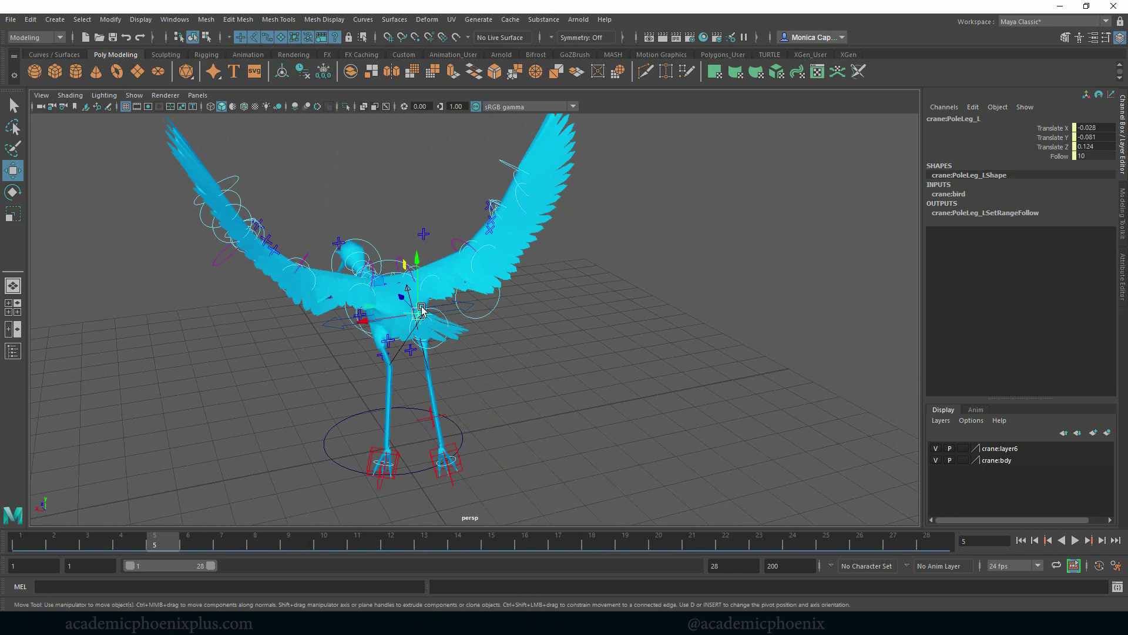
pyautogui.moveTo(421, 311); pyautogui.dragTo(611, 396)
# Play the animation from frame 1 and examine the trailing legs and full flap from the side and from behind.
pyautogui.click(1021, 541)
pyautogui.click(1075, 540)
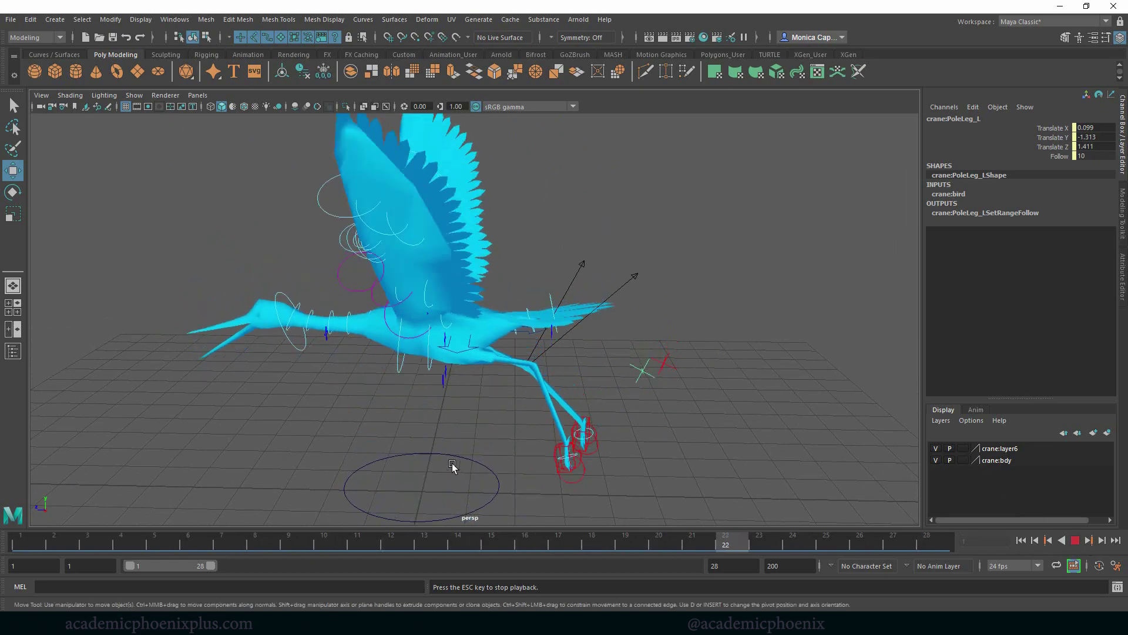
pyautogui.scroll(-3, 440, 423)
pyautogui.moveTo(546, 453)
pyautogui.keyDown('alt'); pyautogui.mouseDown()
pyautogui.moveTo(566, 446)
pyautogui.moveTo(449, 456)
pyautogui.moveTo(553, 455)
pyautogui.mouseUp(); pyautogui.keyUp('alt')
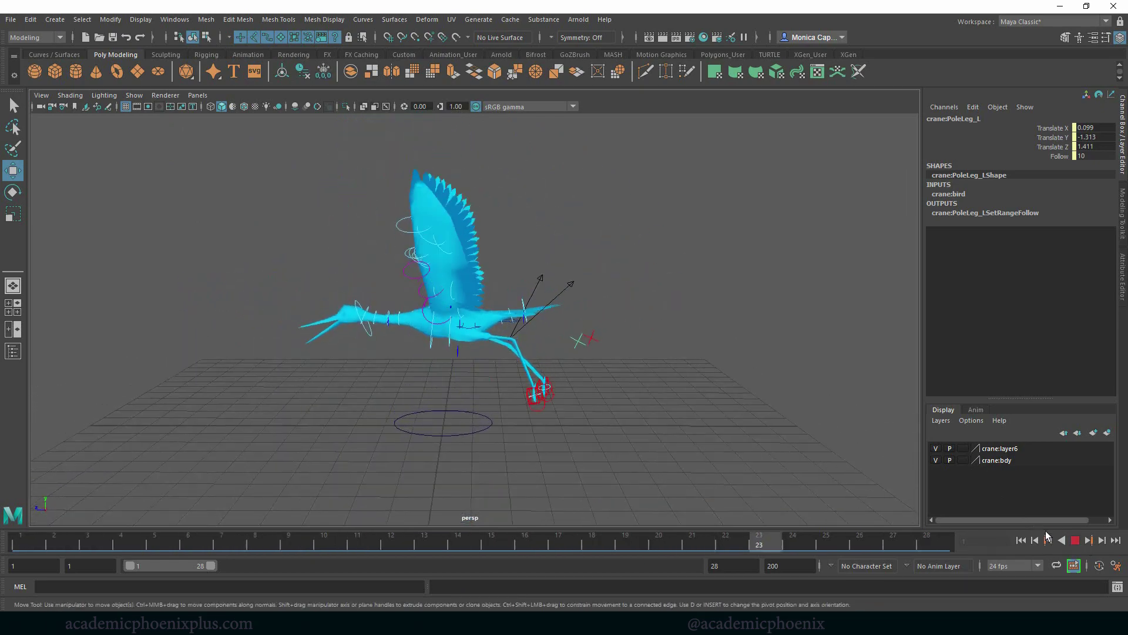
pyautogui.press('Escape')
pyautogui.click(18, 541)
pyautogui.hotkey('alt', 'v')
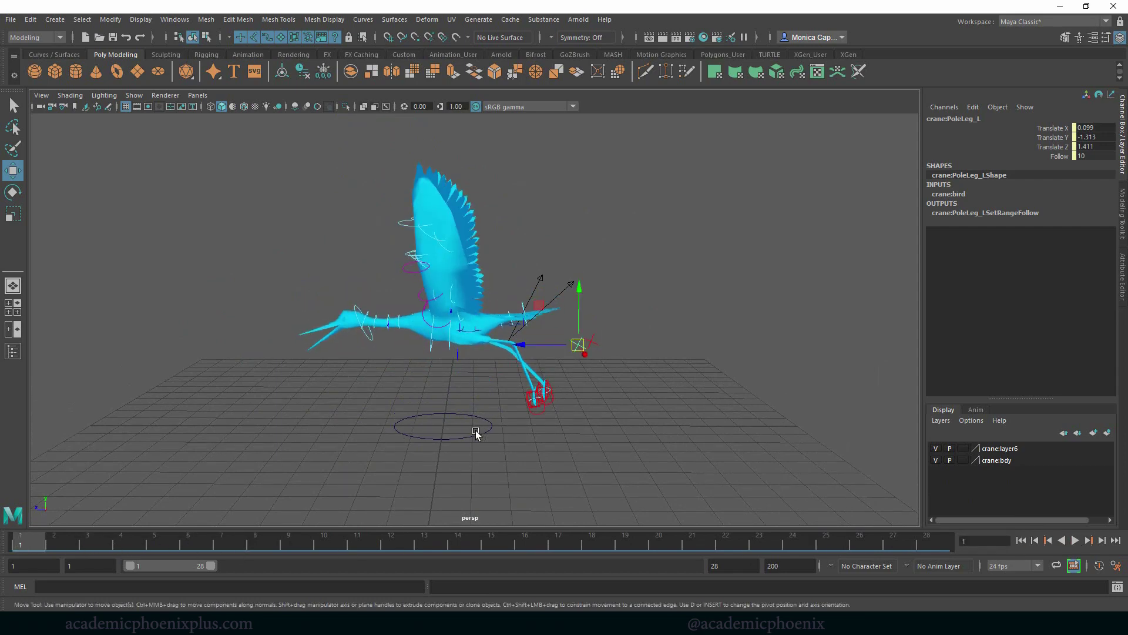
pyautogui.keyDown('alt'); pyautogui.moveTo(604, 426); pyautogui.dragTo(570, 433); pyautogui.keyUp('alt')
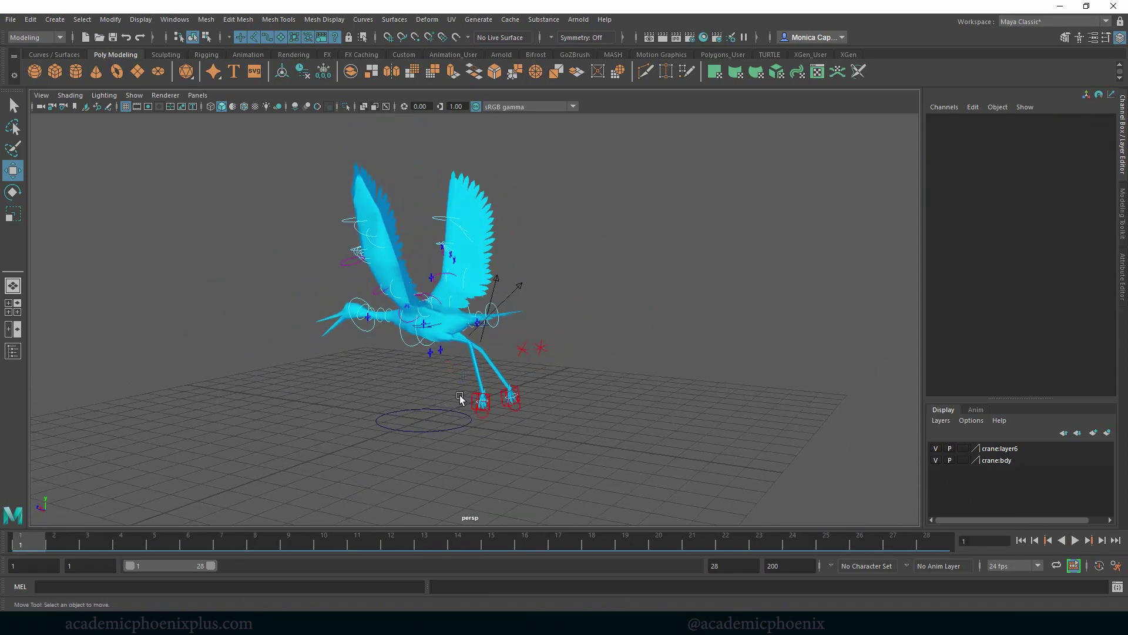
# Key IKLeg_L at frames 1 and 28, place it at X 0.574, Y 1.374, Z -2.833 on frame 12, and preview the flap.
pyautogui.click(468, 406)
pyautogui.keyDown('alt'); pyautogui.moveTo(299, 470); pyautogui.dragTo(337, 469); pyautogui.keyUp('alt')
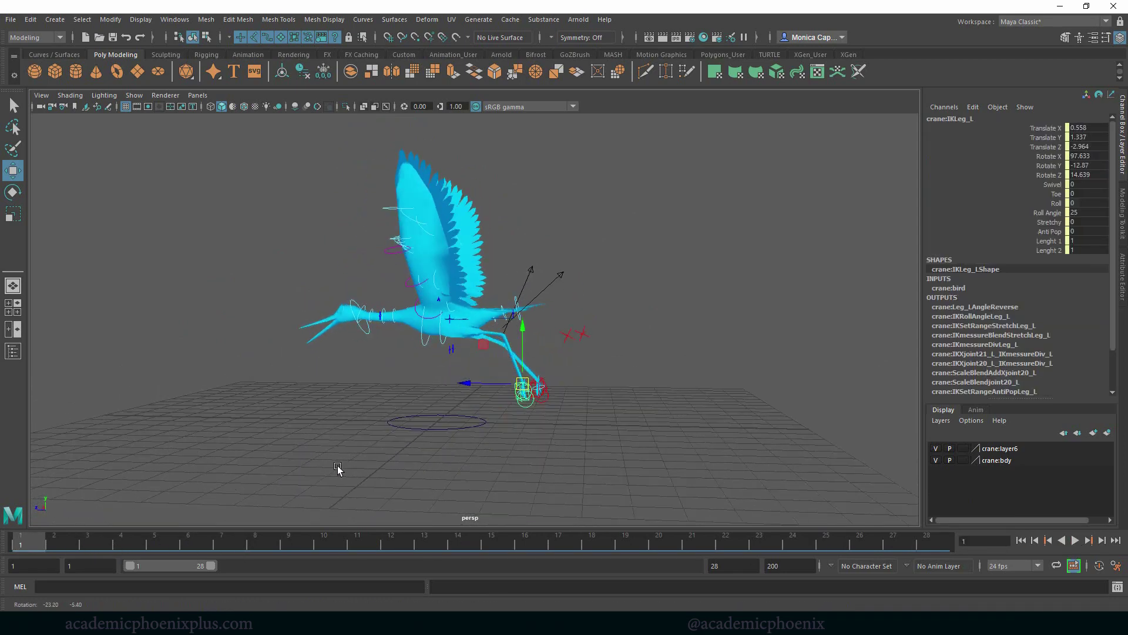
pyautogui.click(934, 546)
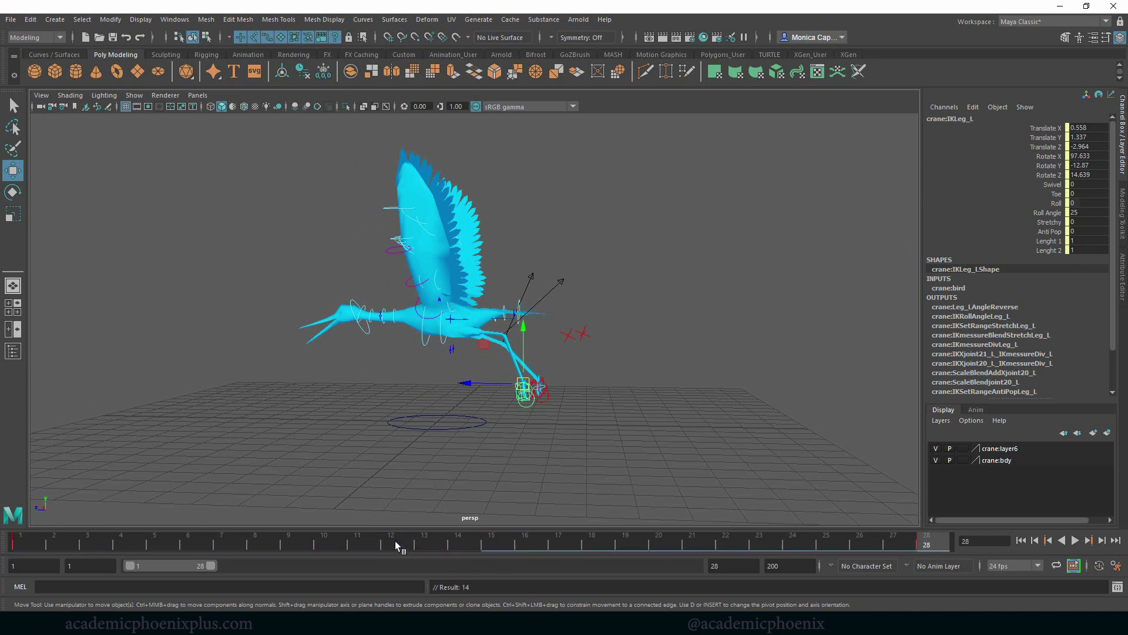
pyautogui.click(396, 546)
pyautogui.moveTo(520, 368); pyautogui.dragTo(515, 367)
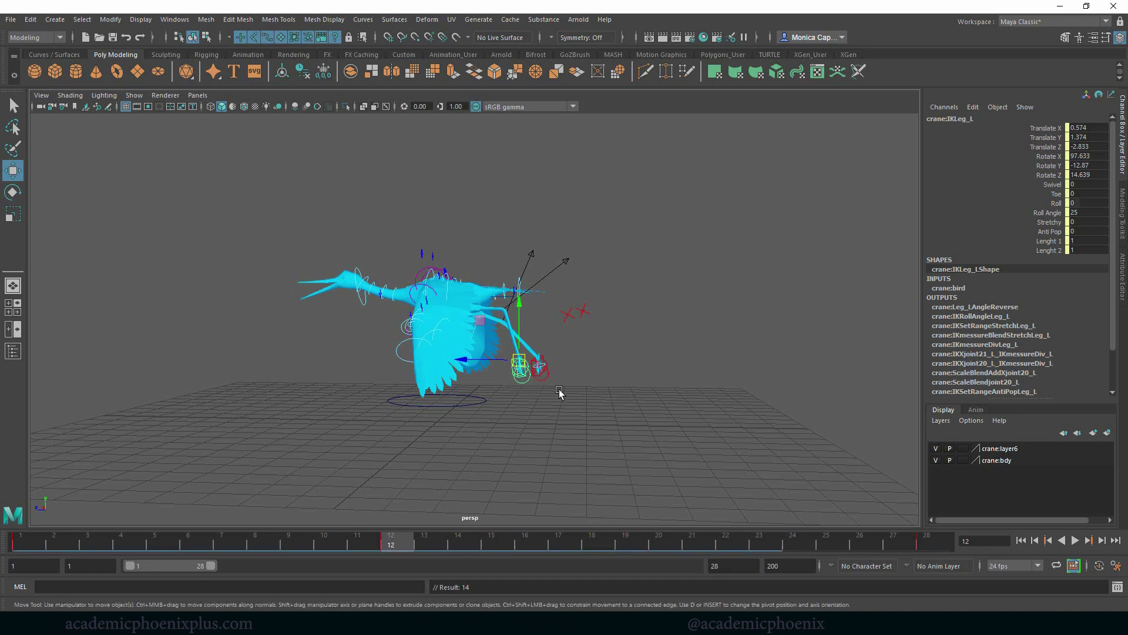
pyautogui.click(25, 543)
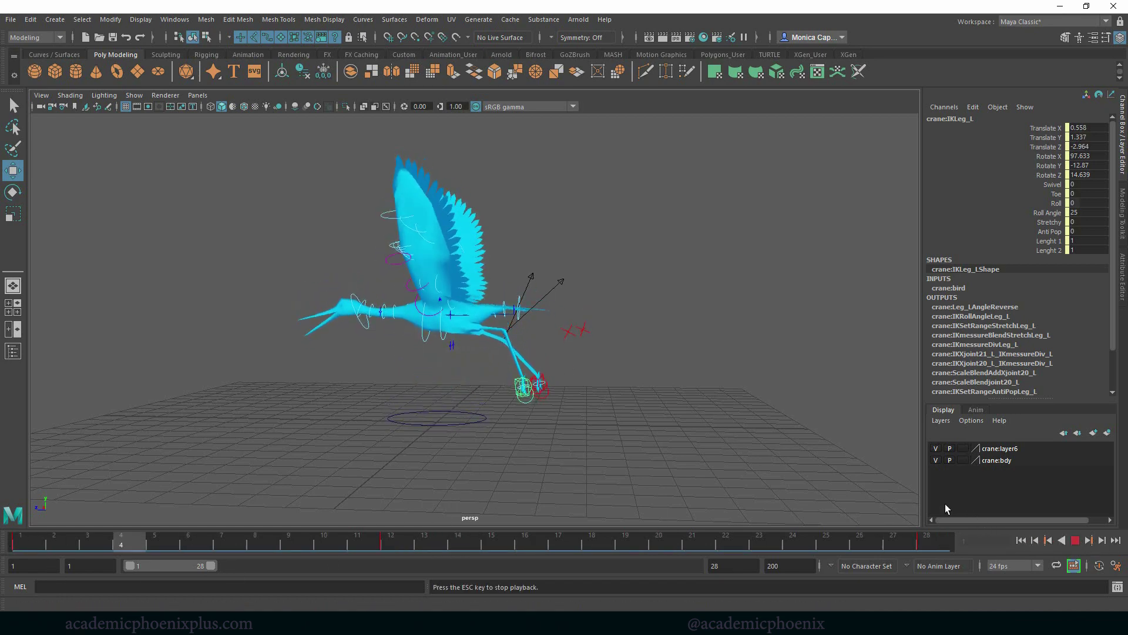
pyautogui.click(1075, 540)
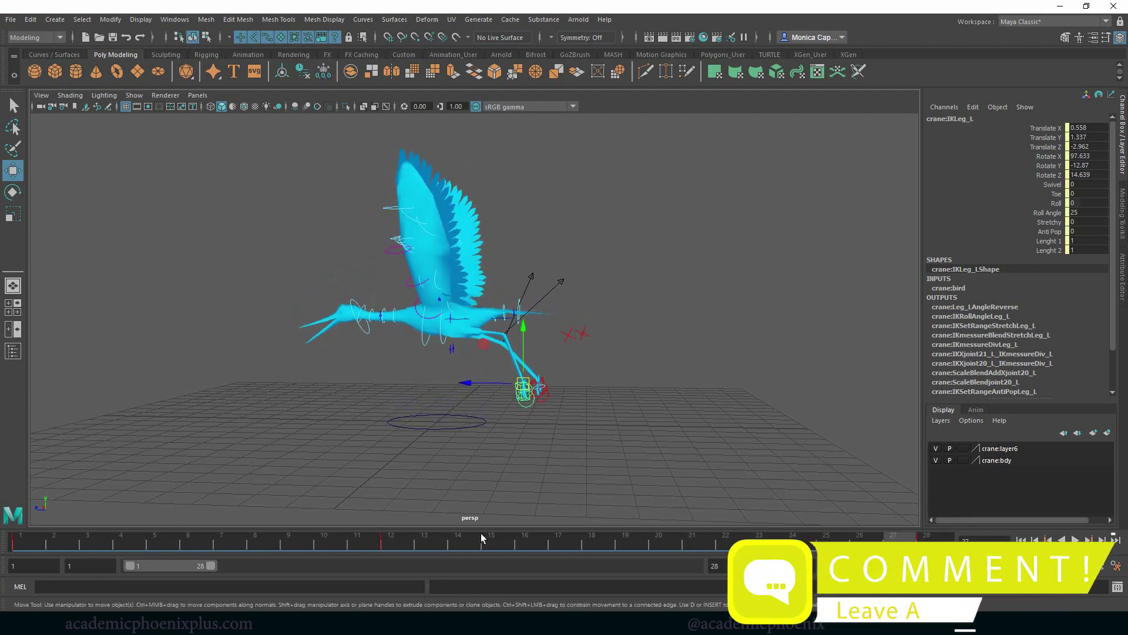
# Rotate IKLeg_L slightly on frame 12, key the pose, and replay the flap from frame 1.
pyautogui.click(403, 538)
pyautogui.press('e')
pyautogui.moveTo(559, 325); pyautogui.dragTo(571, 335)
pyautogui.press('s')
pyautogui.moveTo(350, 545); pyautogui.dragTo(2, 551)
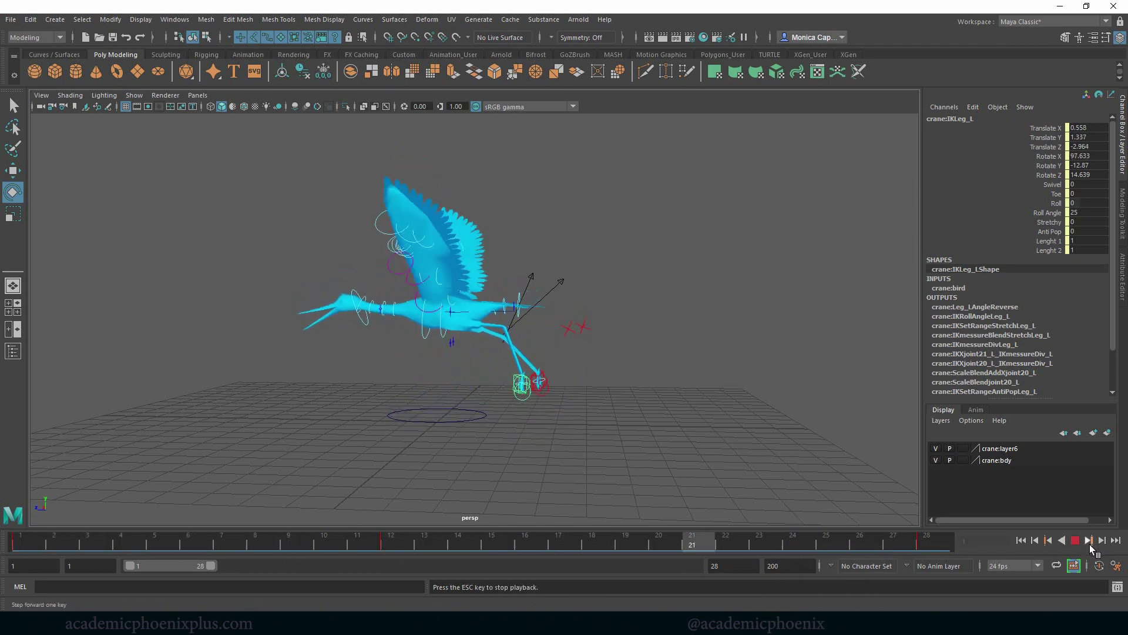
pyautogui.click(1075, 540)
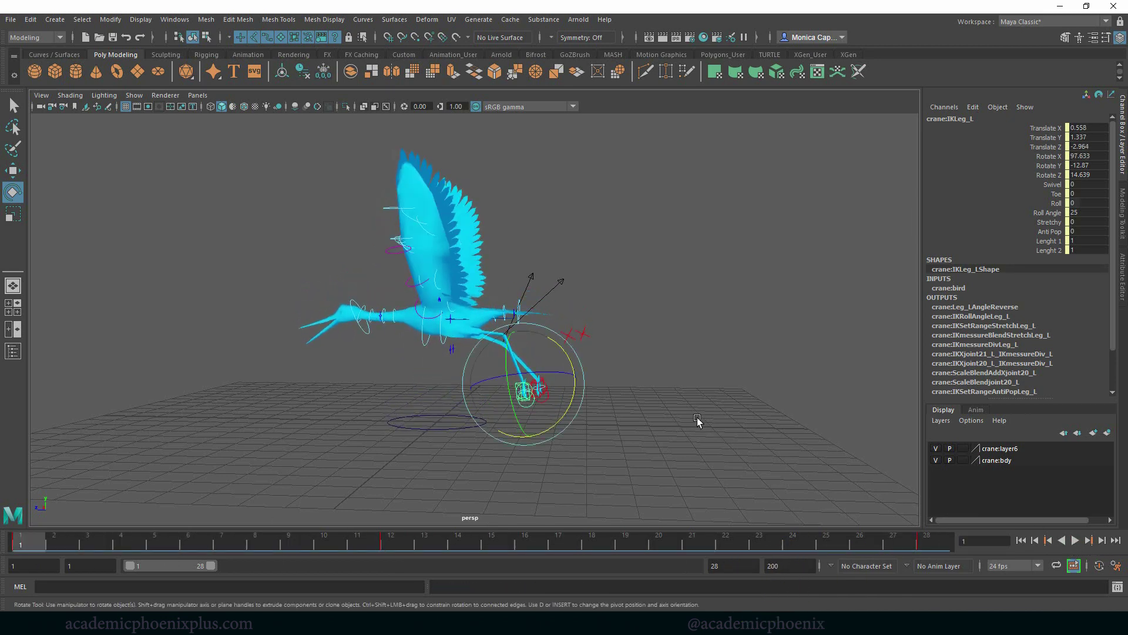
# Key IKLeg_R at frames 1 and 28, and pose it on frame 12 with Rotate X 121.331 and Translate 0.541, 1.545, -3.409.
pyautogui.keyDown('alt'); pyautogui.moveTo(703, 416); pyautogui.dragTo(597, 405); pyautogui.keyUp('alt')
pyautogui.keyDown('alt'); pyautogui.moveTo(597, 406); pyautogui.dragTo(666, 441, button='right'); pyautogui.keyUp('alt')
pyautogui.click(667, 443)
pyautogui.click(442, 453)
pyautogui.moveTo(35, 550); pyautogui.dragTo(1008, 517)
pyautogui.click(408, 545)
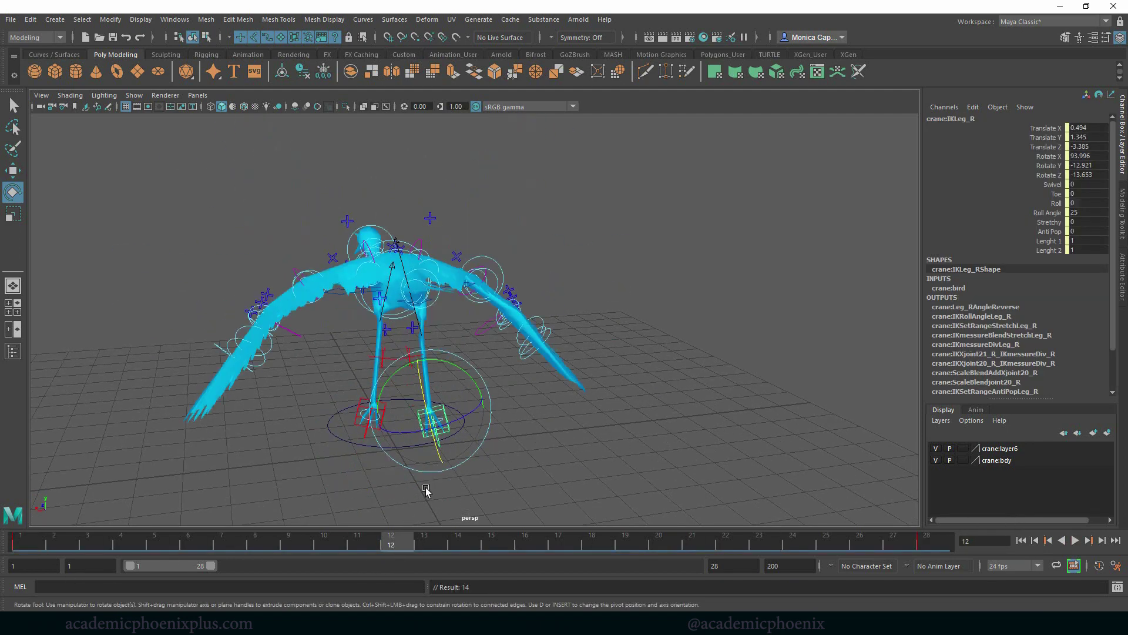
pyautogui.keyDown('alt'); pyautogui.moveTo(541, 473); pyautogui.dragTo(398, 441); pyautogui.keyUp('alt')
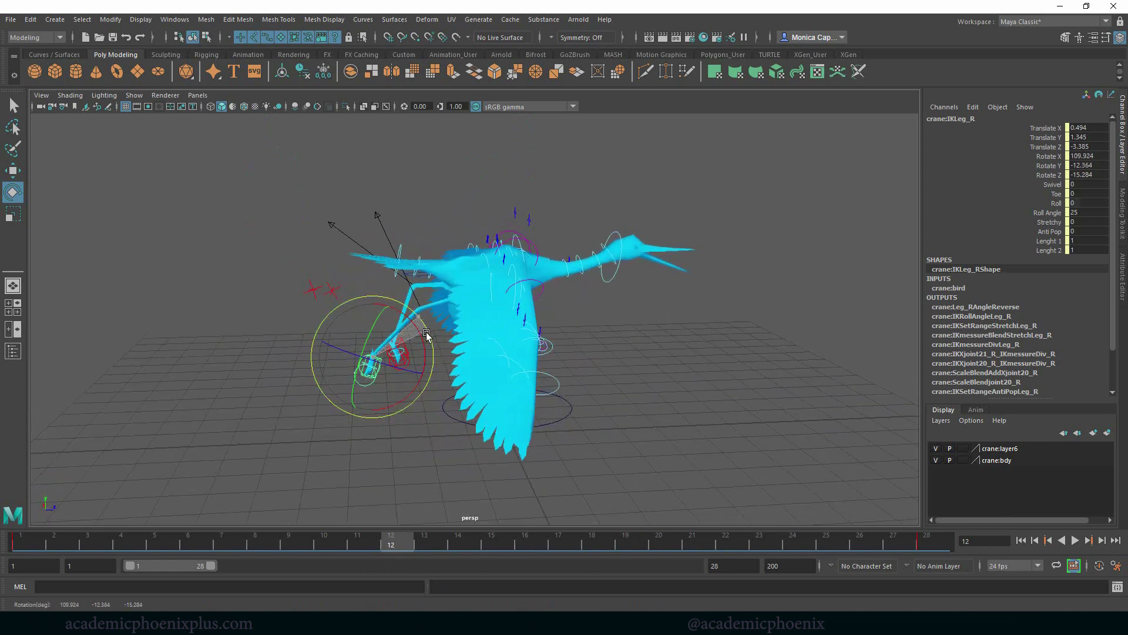
pyautogui.press('w')
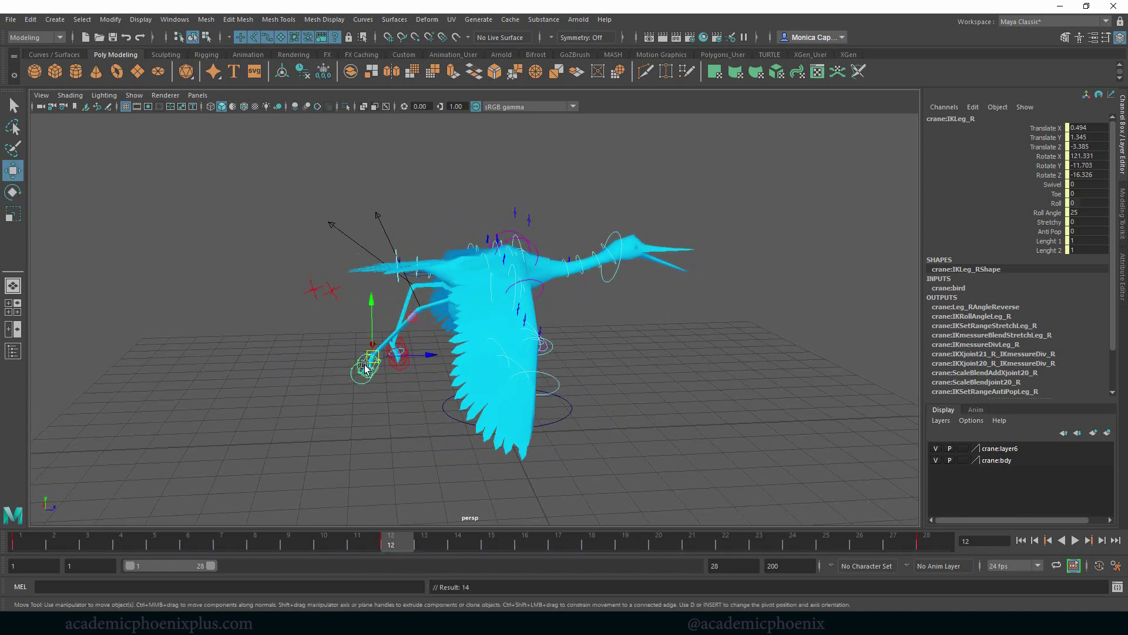
pyautogui.moveTo(367, 367); pyautogui.dragTo(362, 361)
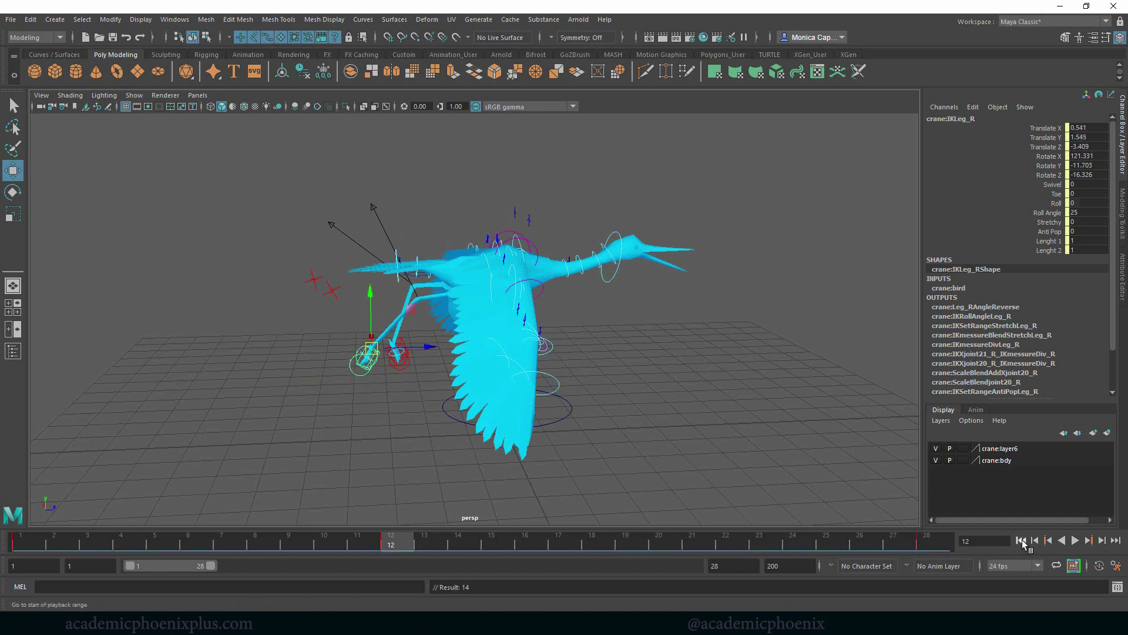
# Play the flap and compare the motion of both feet from the side, checking the frame 12 pose.
pyautogui.click(1022, 540)
pyautogui.click(1075, 540)
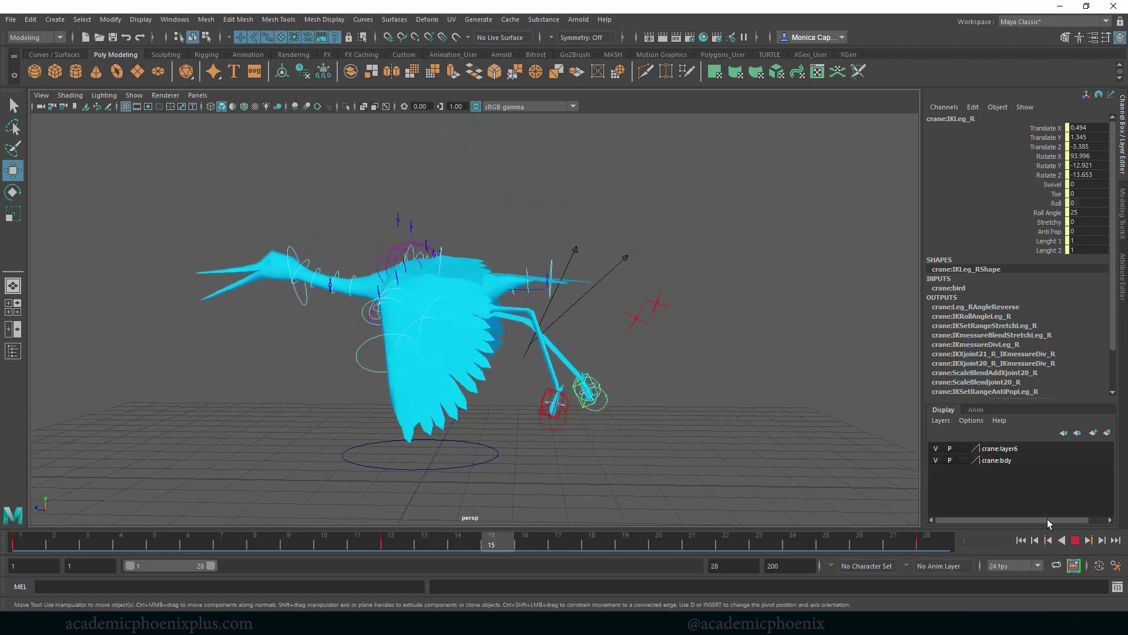
pyautogui.click(1075, 540)
pyautogui.keyDown('alt'); pyautogui.moveTo(659, 439); pyautogui.dragTo(612, 424, button='right'); pyautogui.keyUp('alt')
pyautogui.moveTo(659, 420)
pyautogui.keyDown('alt'); pyautogui.mouseDown()
pyautogui.moveTo(647, 429)
pyautogui.moveTo(661, 422)
pyautogui.mouseUp(); pyautogui.keyUp('alt')
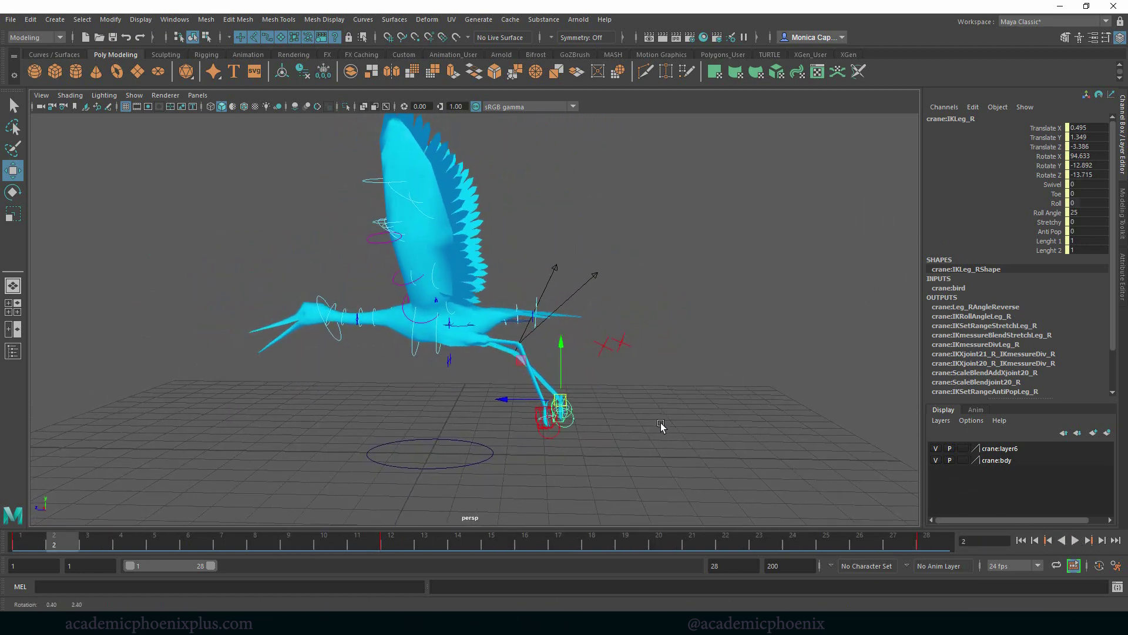
pyautogui.click(401, 541)
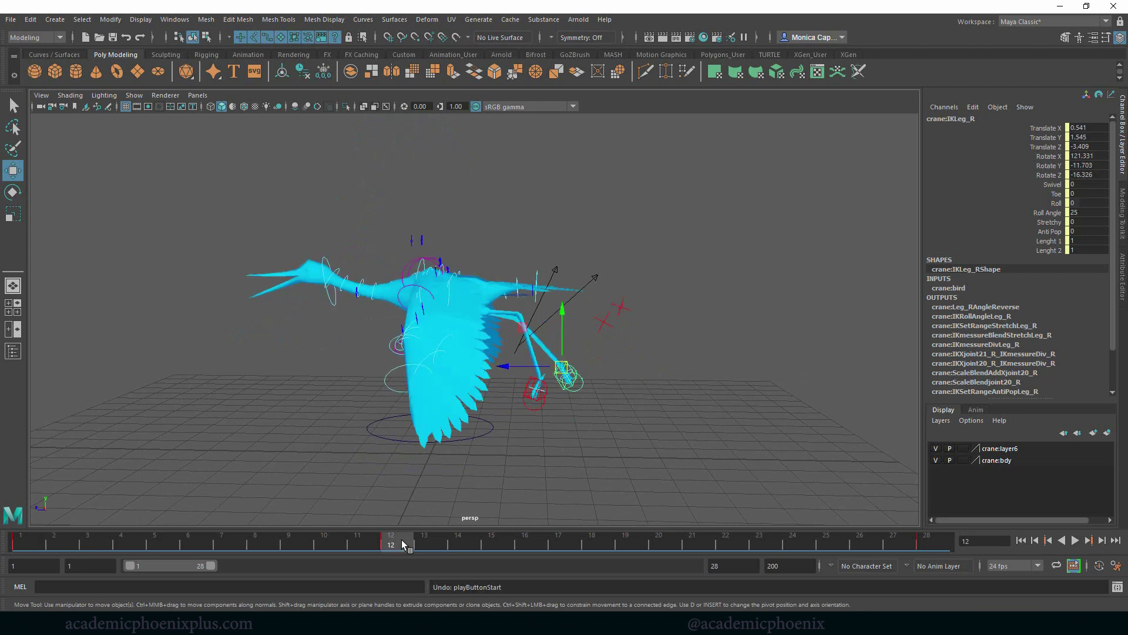
pyautogui.moveTo(402, 546); pyautogui.dragTo(93, 544)
pyautogui.click(1075, 540)
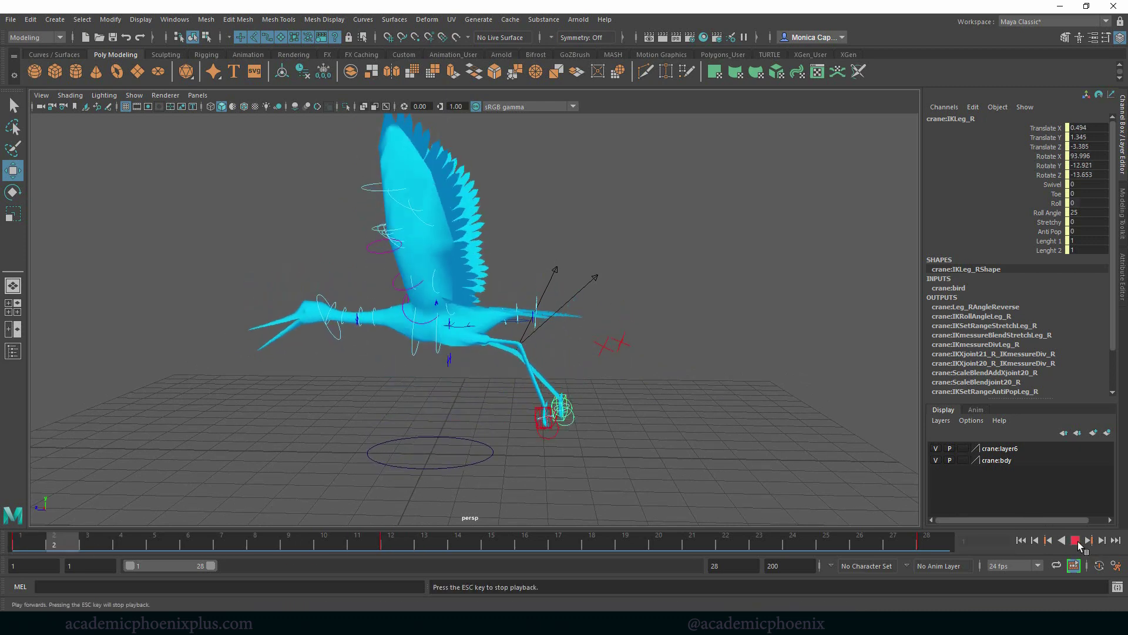
pyautogui.click(1076, 541)
# Repose IKLeg_L on frame 12 with Rotate X 92.575 and Translate 0.543, 1.446, -3.192, and key it.
pyautogui.keyDown('alt'); pyautogui.moveTo(574, 468); pyautogui.dragTo(703, 471, button='right'); pyautogui.keyUp('alt')
pyautogui.click(557, 468)
pyautogui.click(563, 448)
pyautogui.moveTo(322, 537); pyautogui.dragTo(394, 538)
pyautogui.press('e')
pyautogui.moveTo(597, 357); pyautogui.dragTo(571, 357)
pyautogui.press('w')
pyautogui.moveTo(567, 407); pyautogui.dragTo(576, 408)
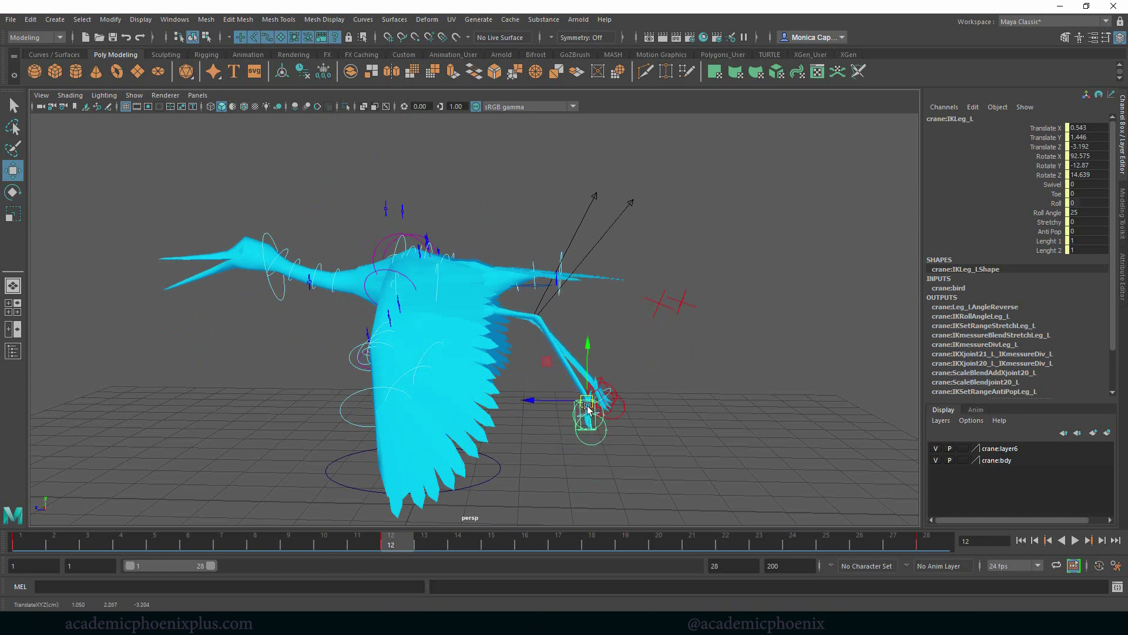
pyautogui.press('s')
# Play the flap from frame 1 and examine the trailing legs from farther away and from other angles.
pyautogui.click(19, 542)
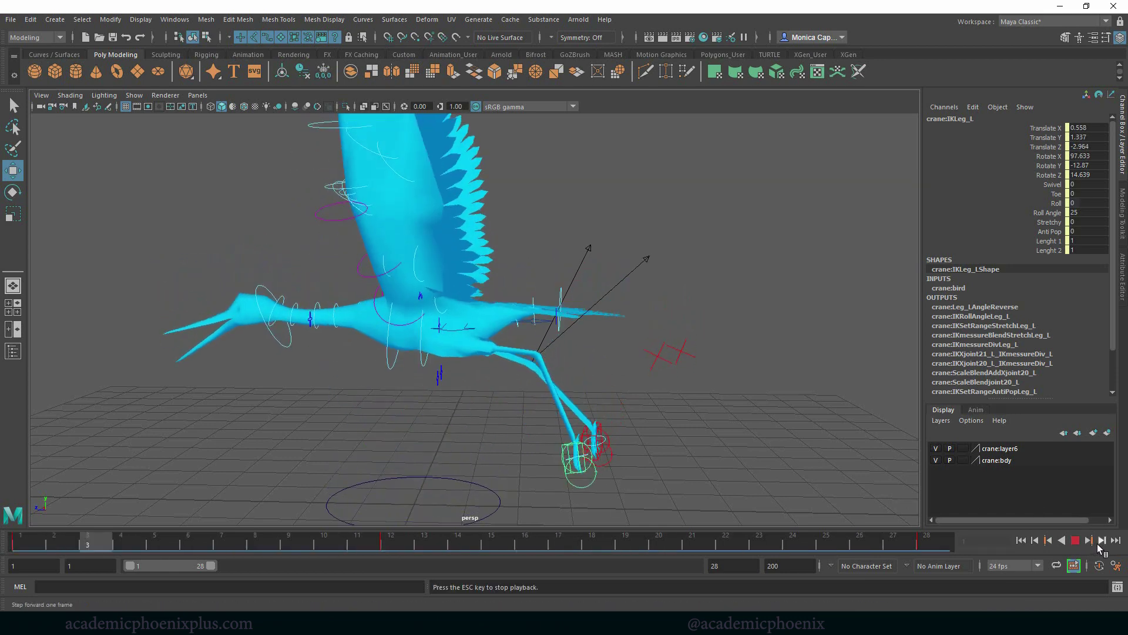
pyautogui.scroll(-3, 535, 450)
pyautogui.keyDown('alt'); pyautogui.moveTo(535, 450); pyautogui.dragTo(634, 442); pyautogui.keyUp('alt')
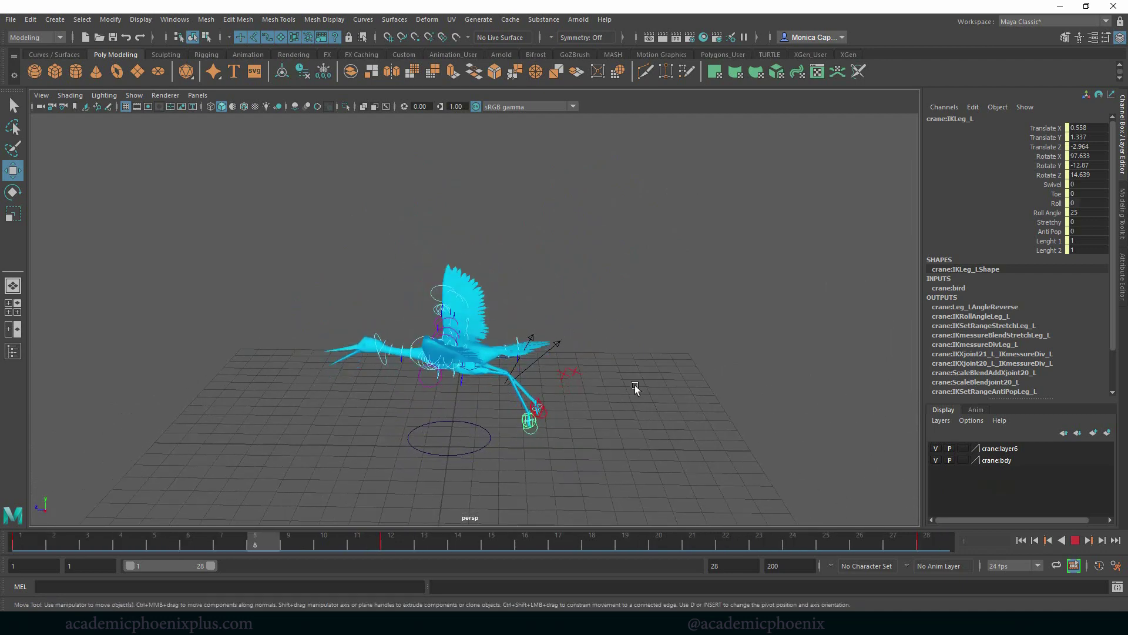
pyautogui.keyDown('alt'); pyautogui.moveTo(646, 390); pyautogui.dragTo(854, 484, button='right'); pyautogui.keyUp('alt')
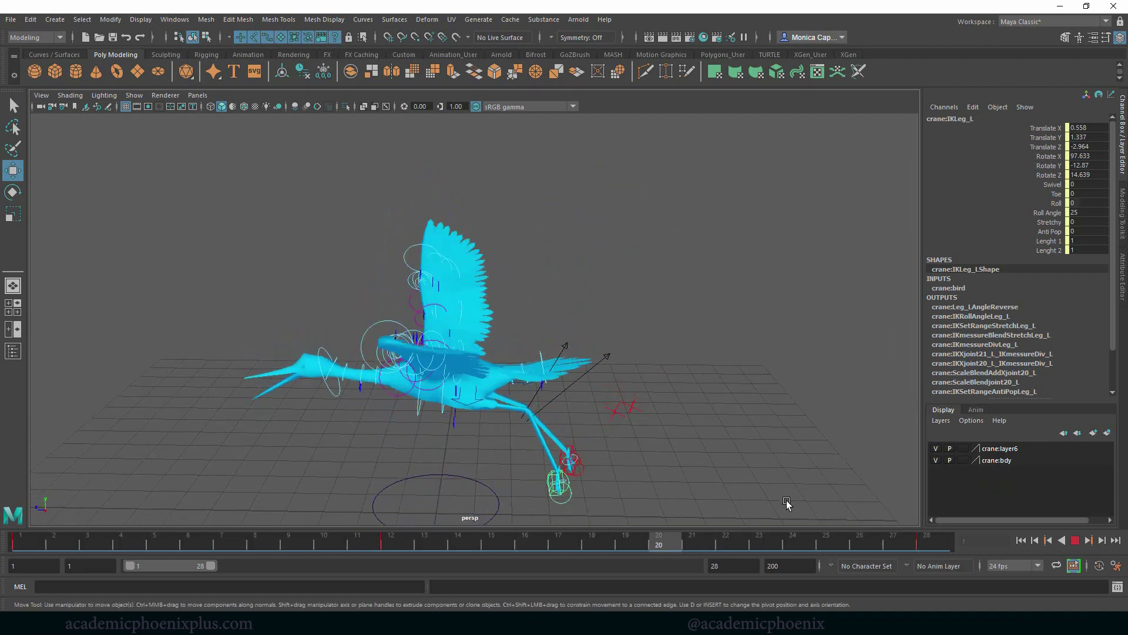
pyautogui.click(1078, 539)
# Compare the body control FKjoint3_M with the tail-base control FKjoint14_M, and key FKjoint14_M at frame 1.
pyautogui.moveTo(36, 536); pyautogui.dragTo(87, 541)
pyautogui.keyDown('alt'); pyautogui.moveTo(635, 464); pyautogui.dragTo(725, 441, button='right'); pyautogui.keyUp('alt')
pyautogui.keyDown('alt'); pyautogui.moveTo(726, 441); pyautogui.dragTo(714, 411); pyautogui.keyUp('alt')
pyautogui.click(492, 372)
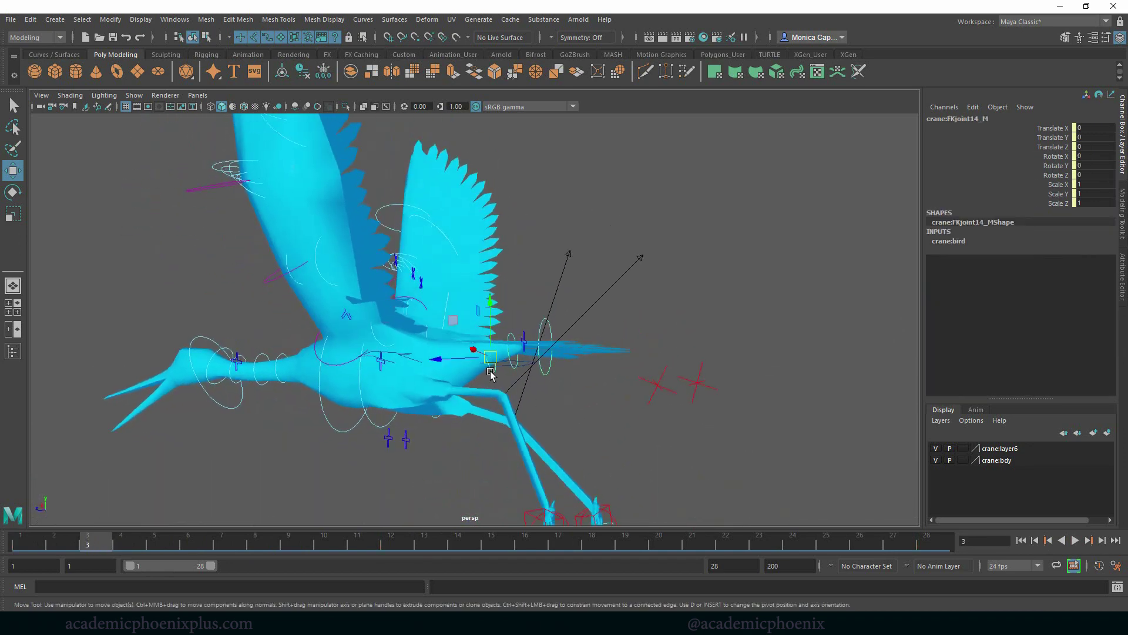
pyautogui.click(369, 427)
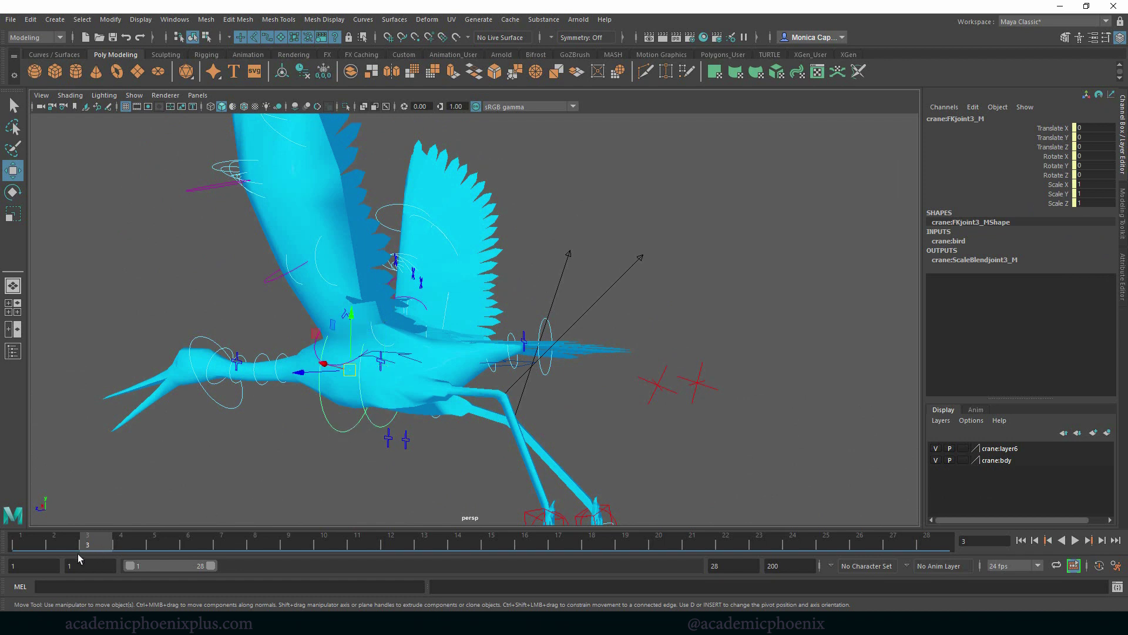
pyautogui.click(493, 374)
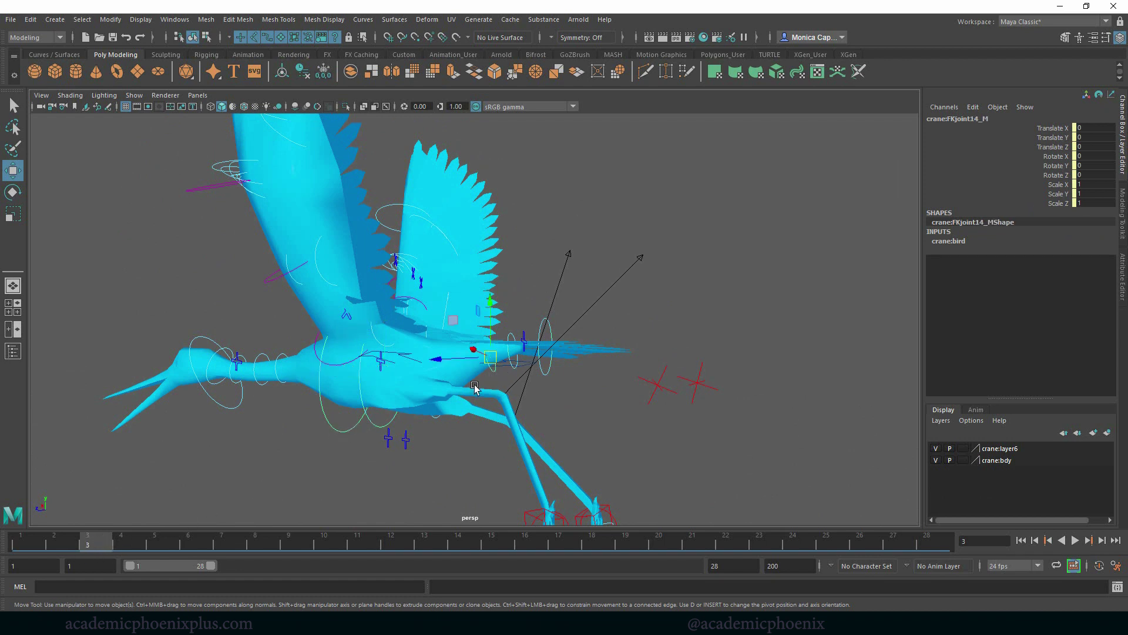
pyautogui.moveTo(72, 537); pyautogui.dragTo(18, 542)
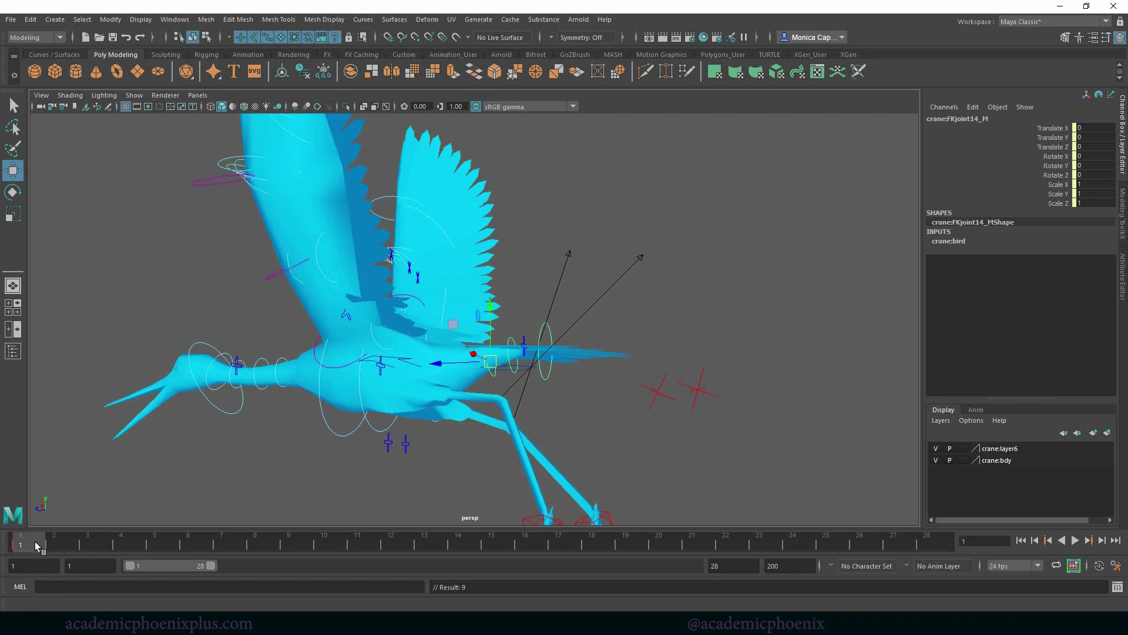
# Play the animation and examine the tail, legs and wings from several angles before stopping playback.
pyautogui.click(1075, 540)
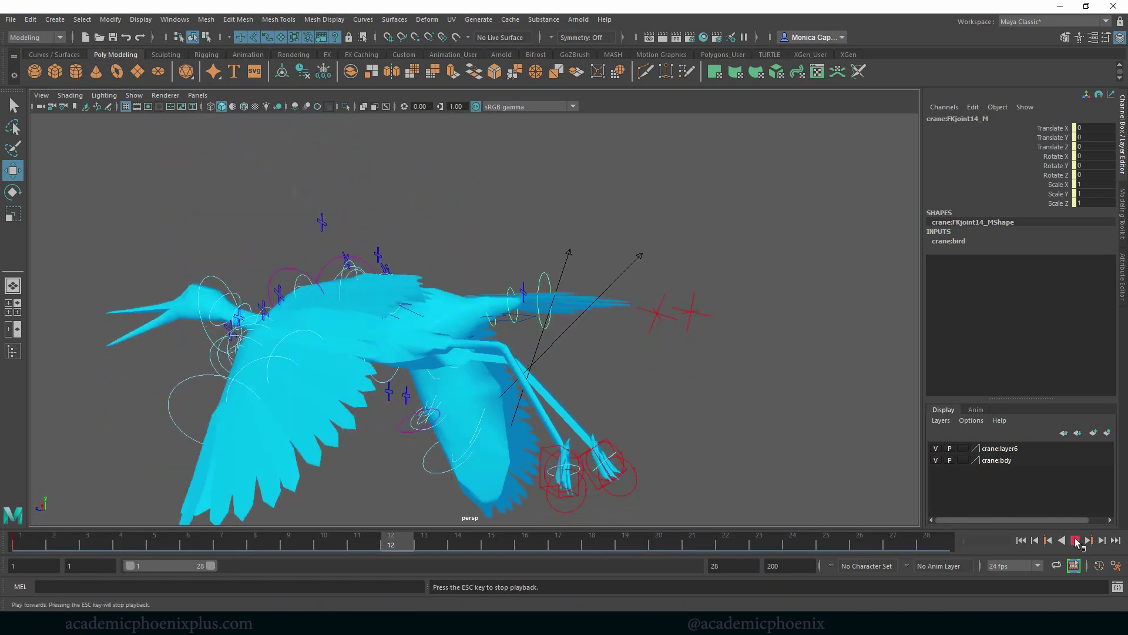
pyautogui.keyDown('alt'); pyautogui.moveTo(856, 476); pyautogui.dragTo(784, 476); pyautogui.keyUp('alt')
pyautogui.keyDown('alt'); pyautogui.moveTo(784, 476); pyautogui.dragTo(652, 450, button='right'); pyautogui.keyUp('alt')
pyautogui.keyDown('alt'); pyautogui.moveTo(653, 449); pyautogui.dragTo(562, 459); pyautogui.keyUp('alt')
pyautogui.click(1065, 541)
pyautogui.keyDown('alt'); pyautogui.moveTo(650, 415); pyautogui.dragTo(630, 403); pyautogui.keyUp('alt')
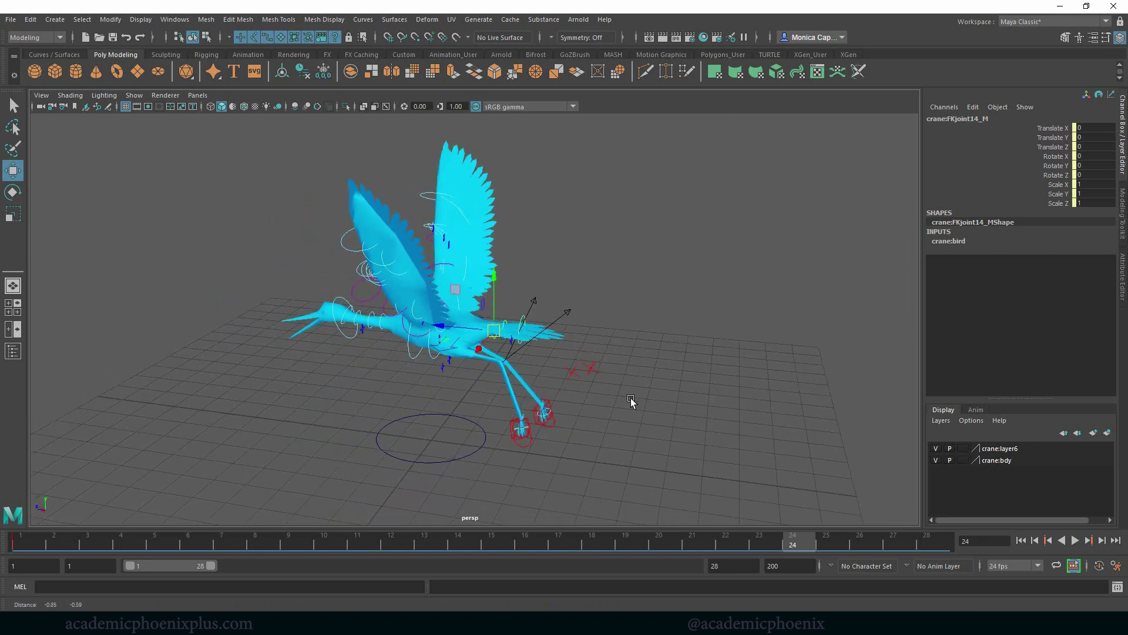
# Clear the control selection and save the scene crane01.ma.
pyautogui.click(686, 425)
pyautogui.hotkey('ctrl', 's')
pyautogui.click(539, 322)
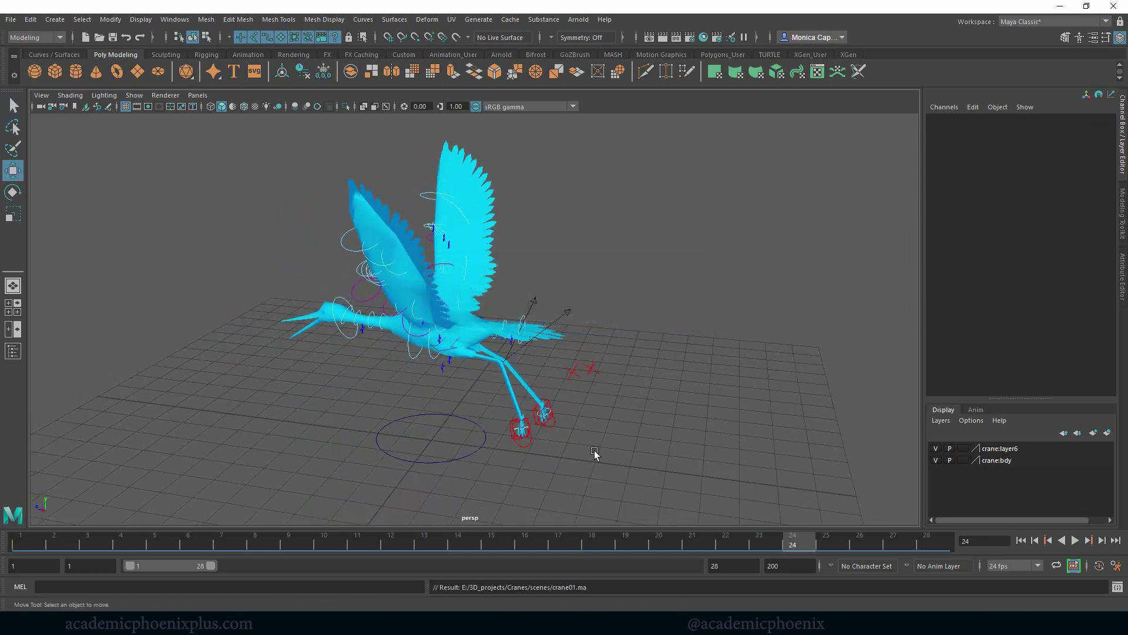
# Preview the bird in the Arnold RenderView with the animation playing, and close the render window.
pyautogui.keyDown('alt'); pyautogui.moveTo(585, 458); pyautogui.dragTo(655, 449); pyautogui.keyUp('alt')
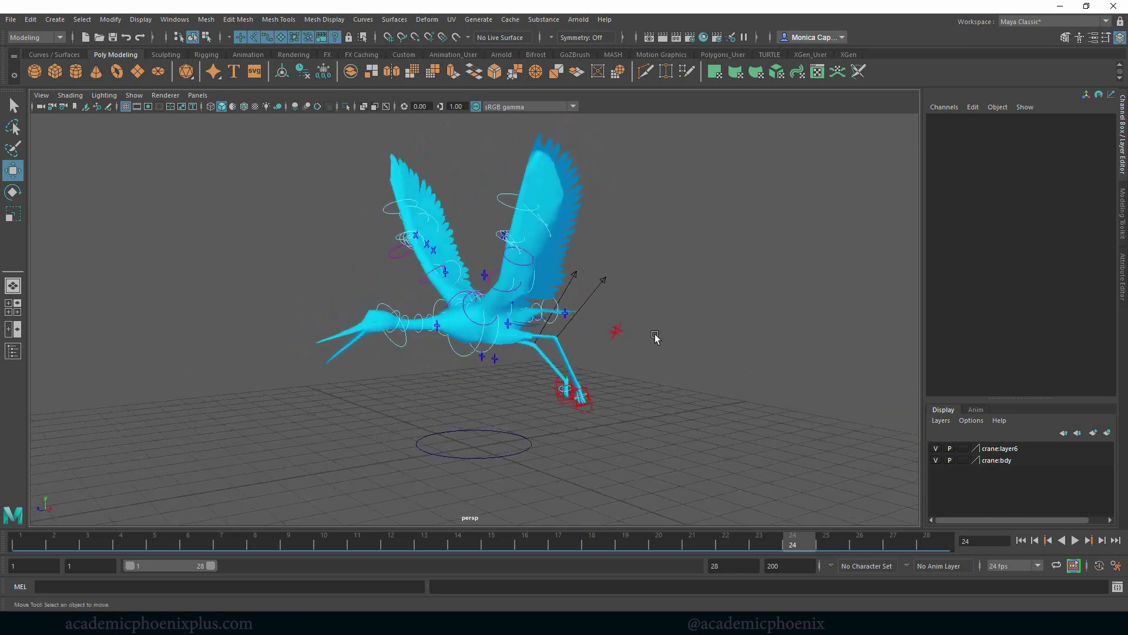
pyautogui.click(581, 20)
pyautogui.click(587, 41)
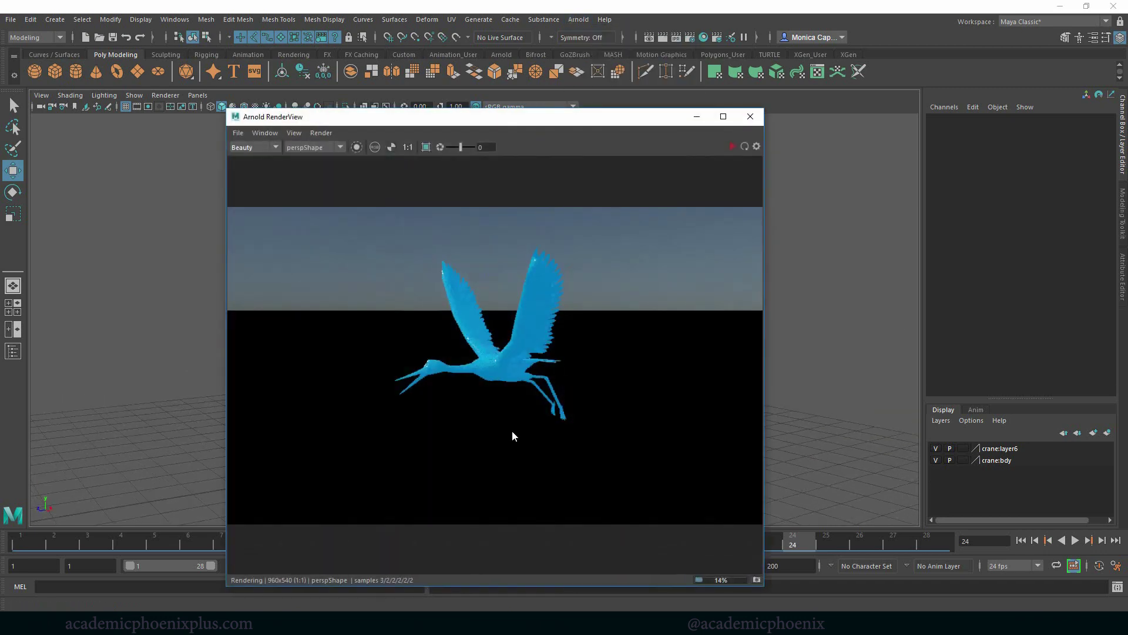
pyautogui.click(1075, 540)
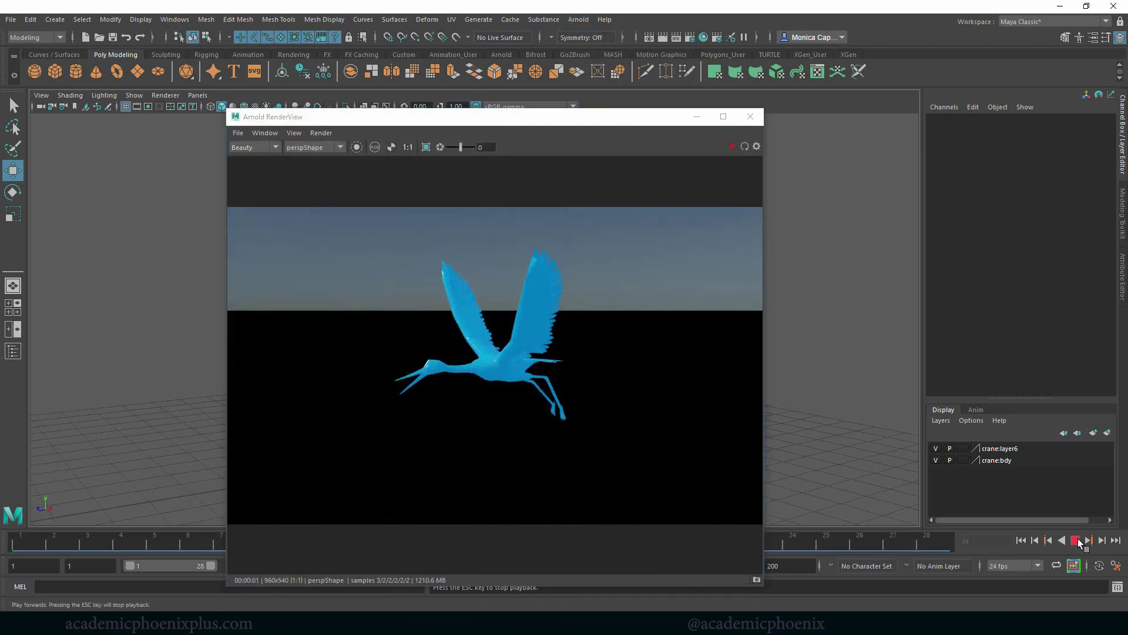
pyautogui.click(730, 146)
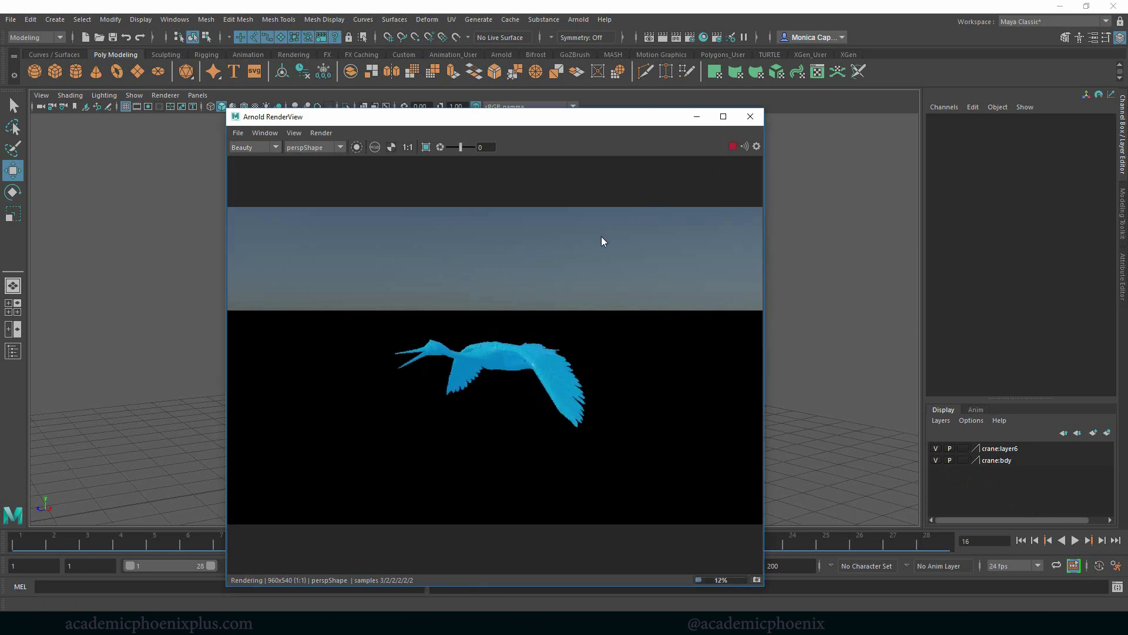
pyautogui.click(1074, 540)
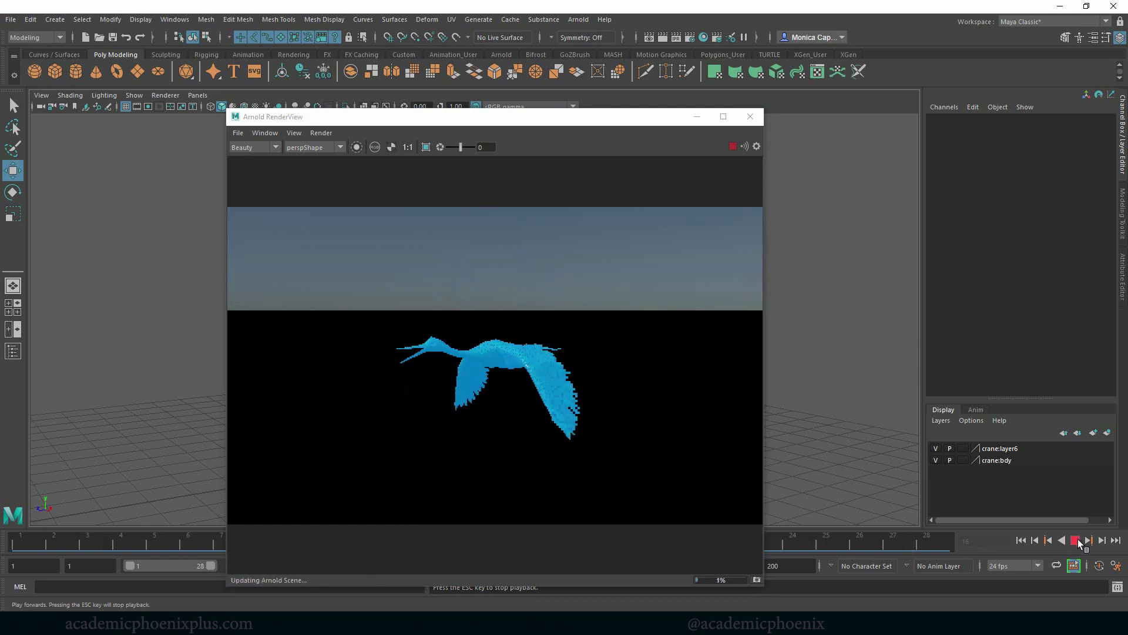
pyautogui.click(1076, 540)
pyautogui.click(750, 116)
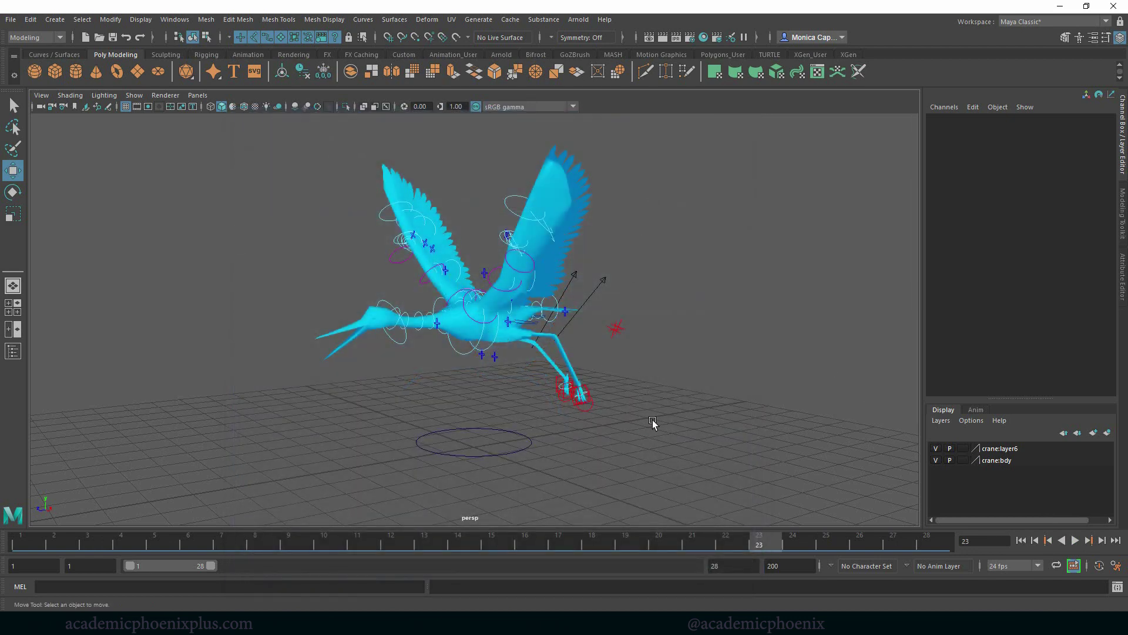
# Bring the reference painting dvhdmzla.bmp into view to compare its glowing birds, and move it back off the scene.
pyautogui.moveTo(1127, 182); pyautogui.dragTo(691, 139)
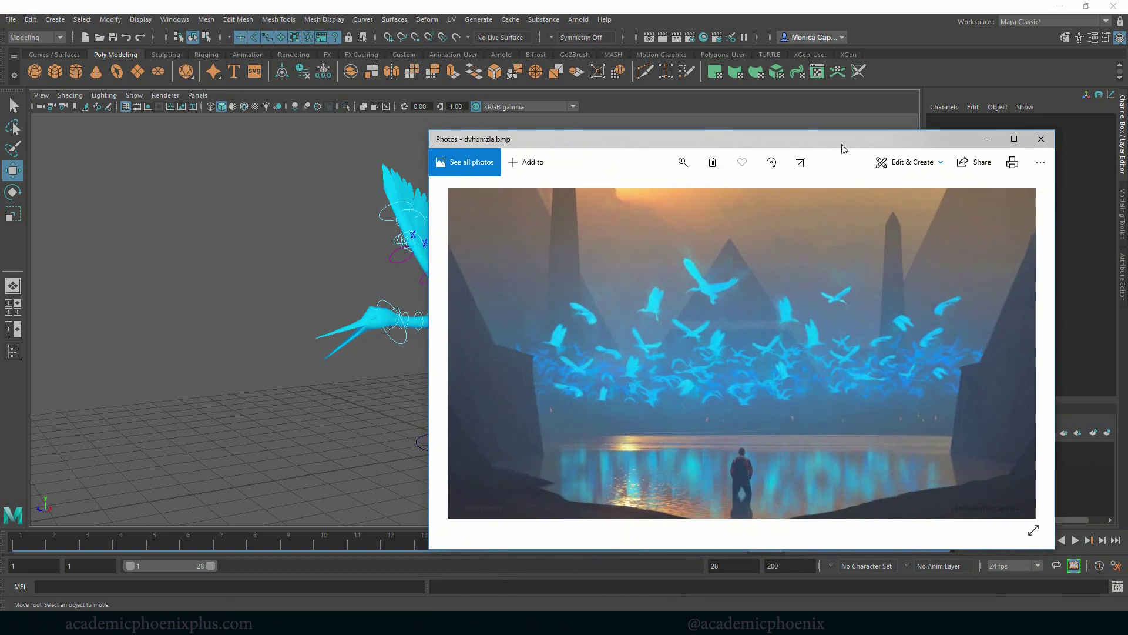
pyautogui.moveTo(844, 147); pyautogui.dragTo(1127, 229)
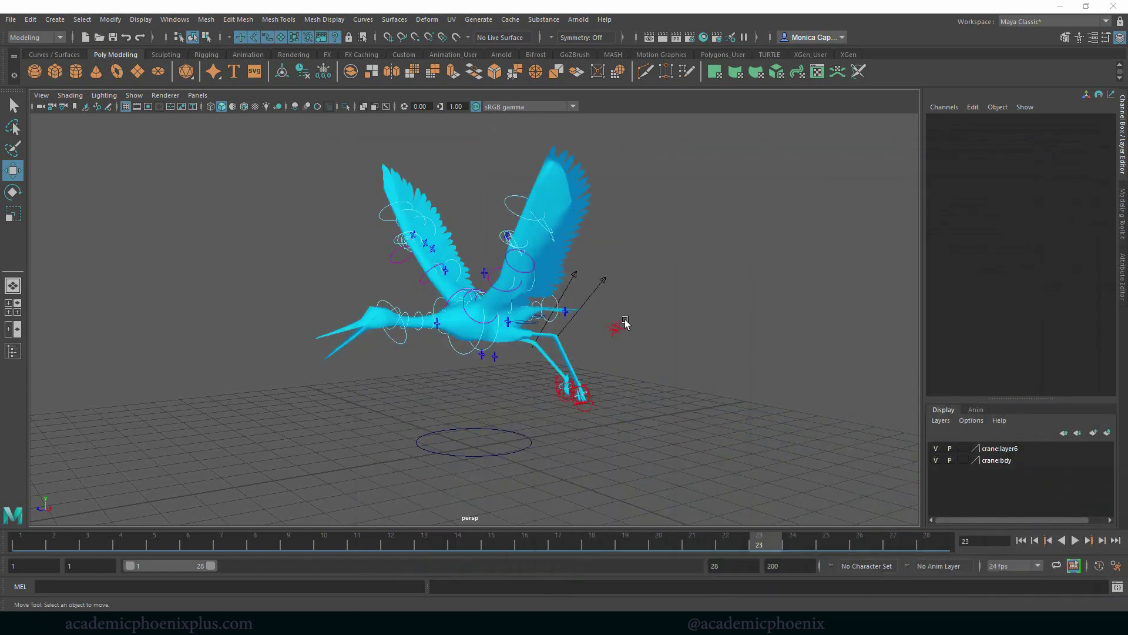